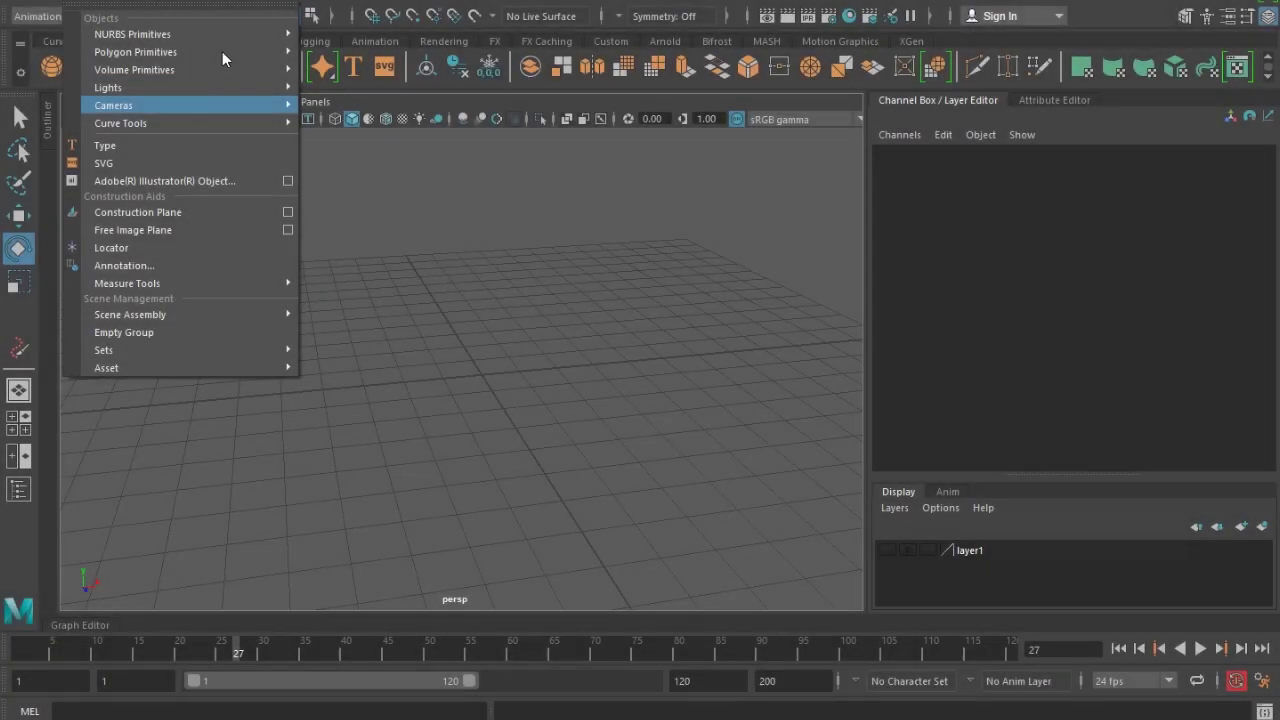
- Create a polygon disc and enlarge its radius to 9.6
mouse_move(222, 51)
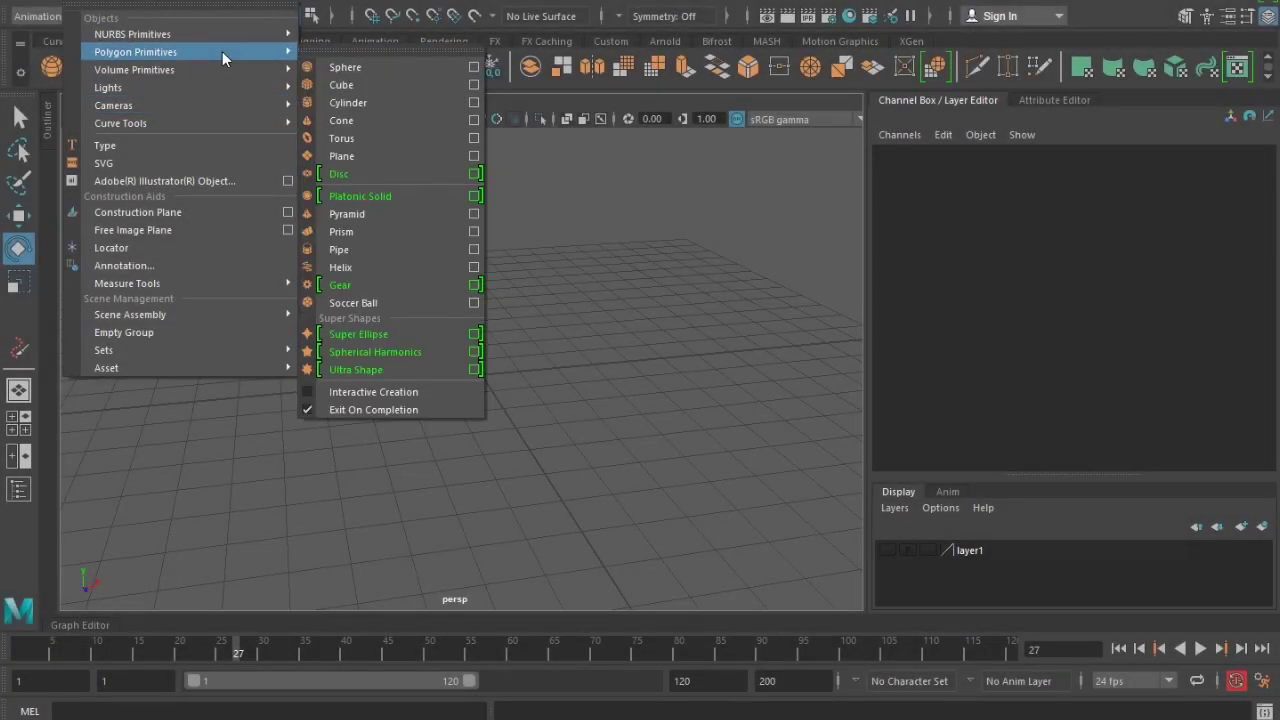
left_click(407, 175)
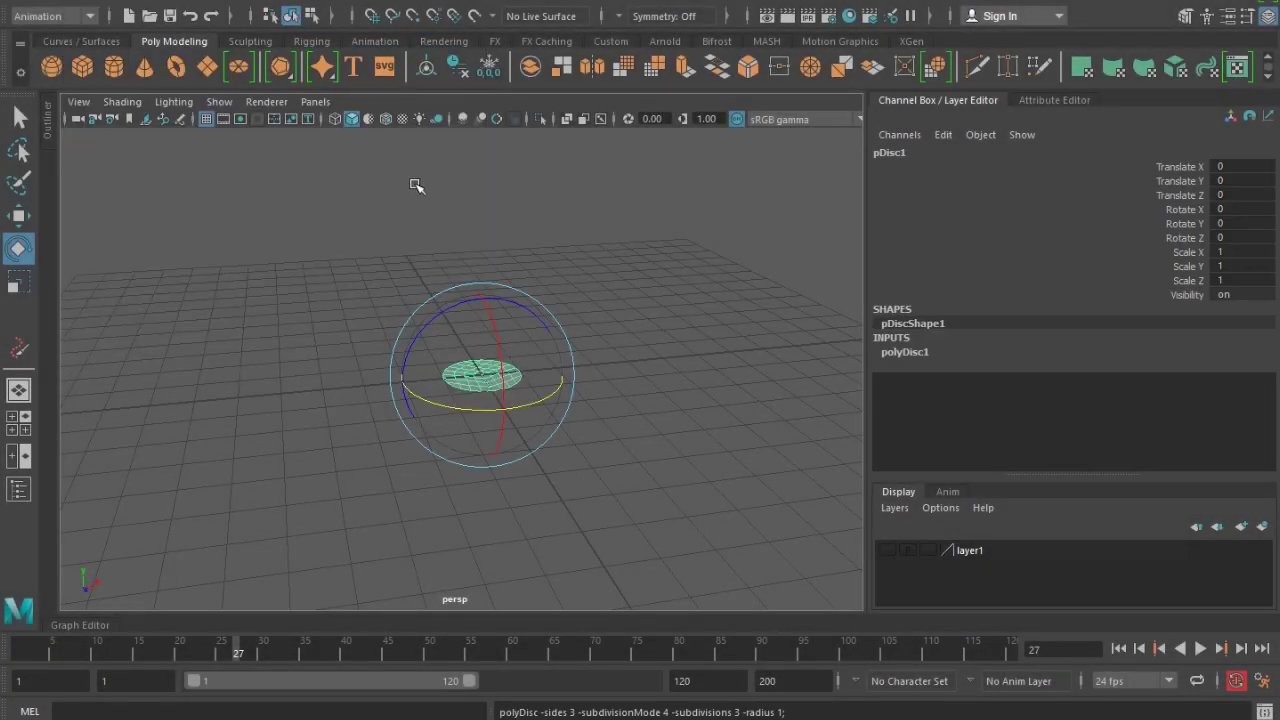
left_click(905, 352)
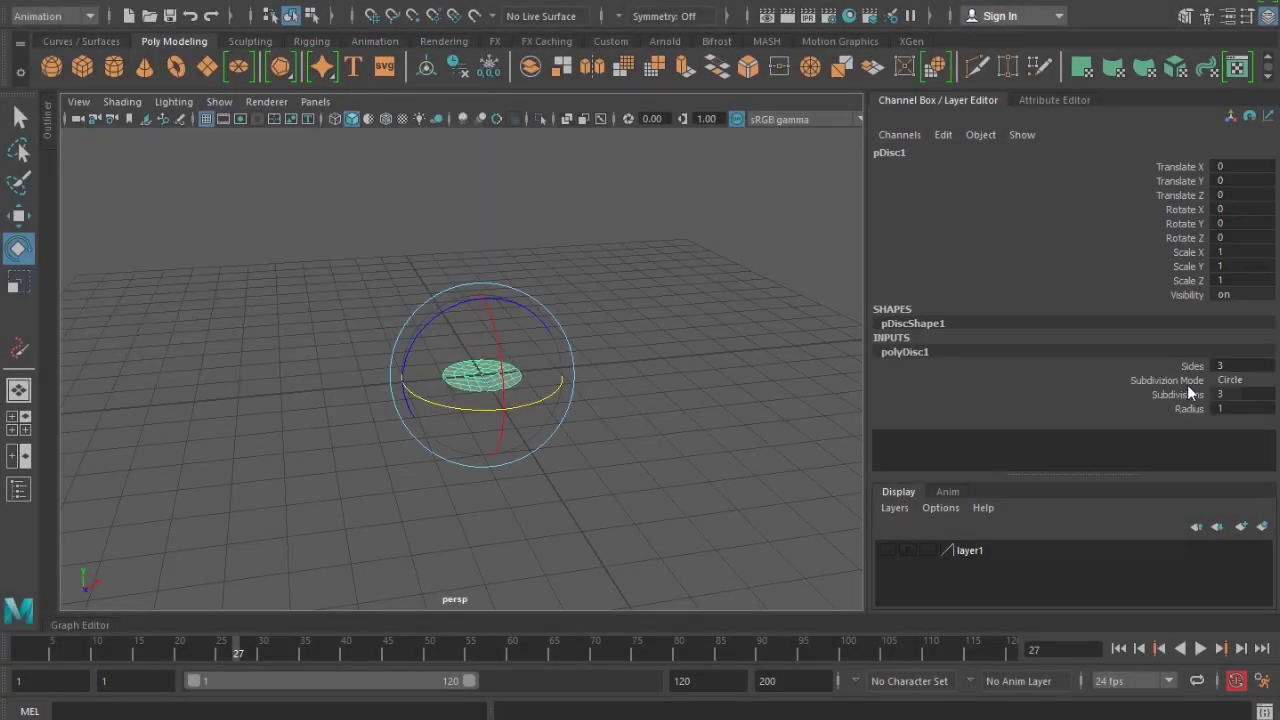
left_click(1120, 408)
middle_click_drag(1120, 408, 1236, 462)
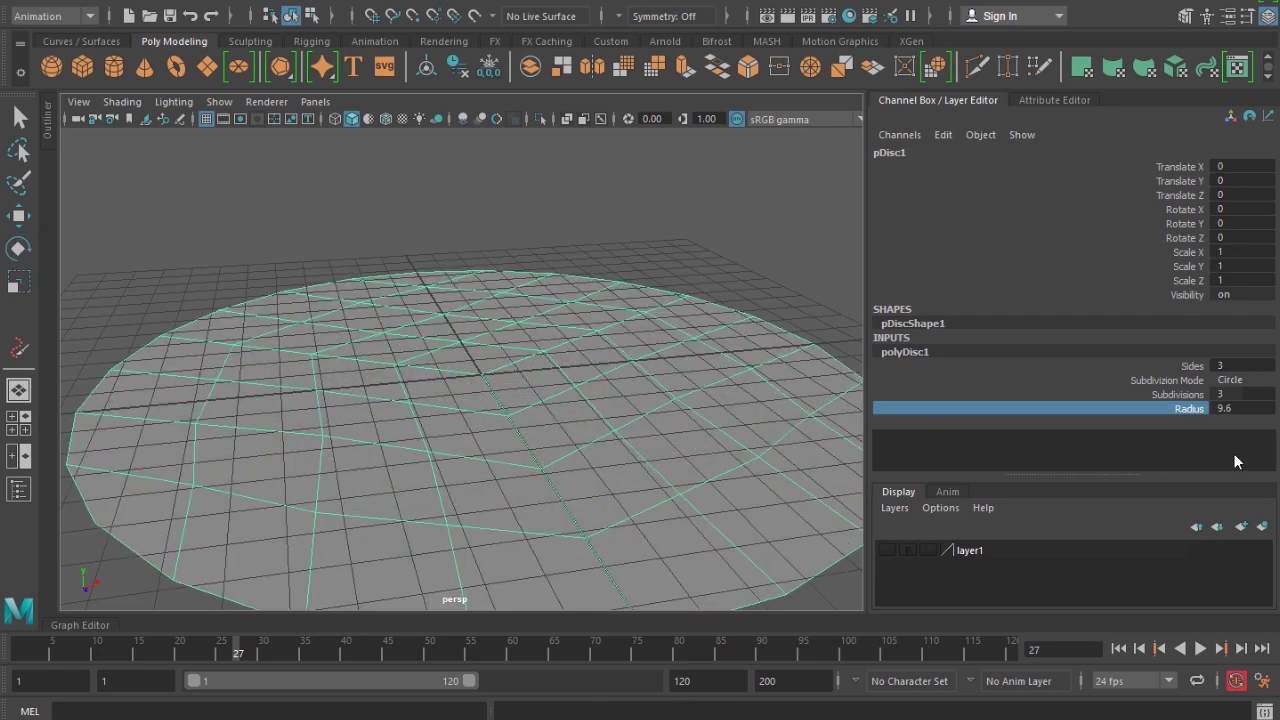
- Switch the disc's subdivision mode to Circle
left_click(1241, 381)
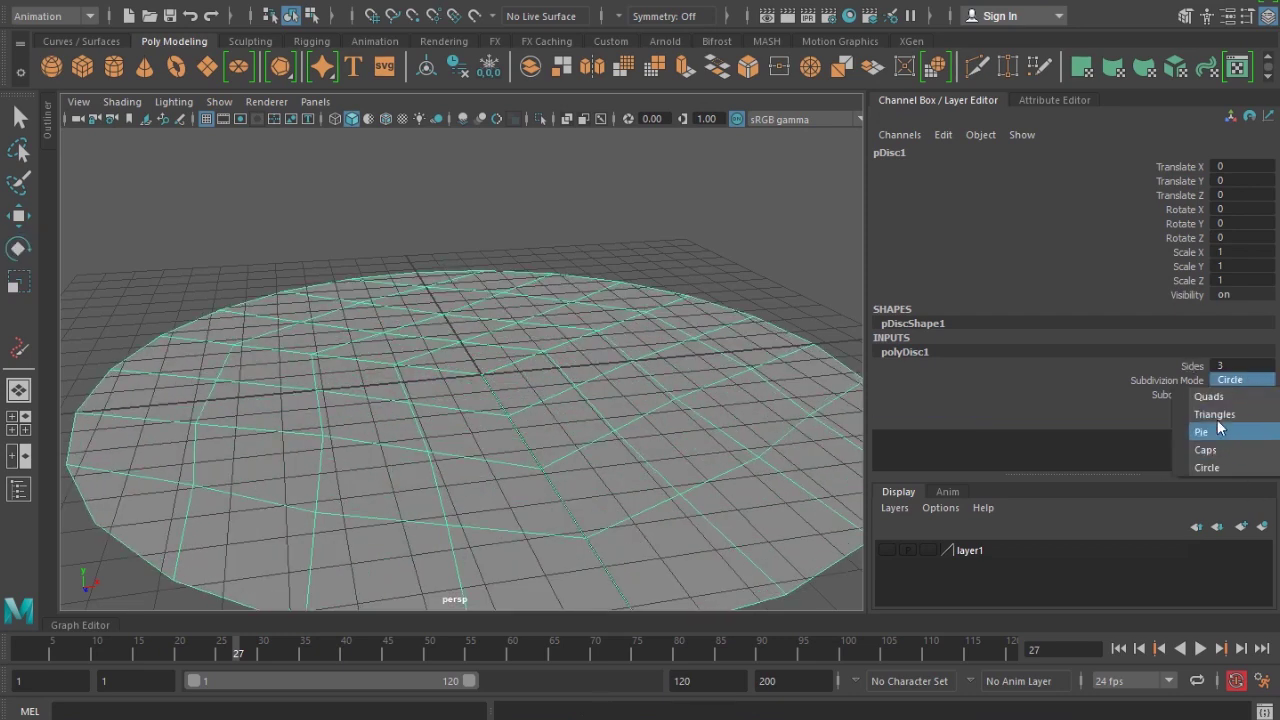
left_click(1222, 400)
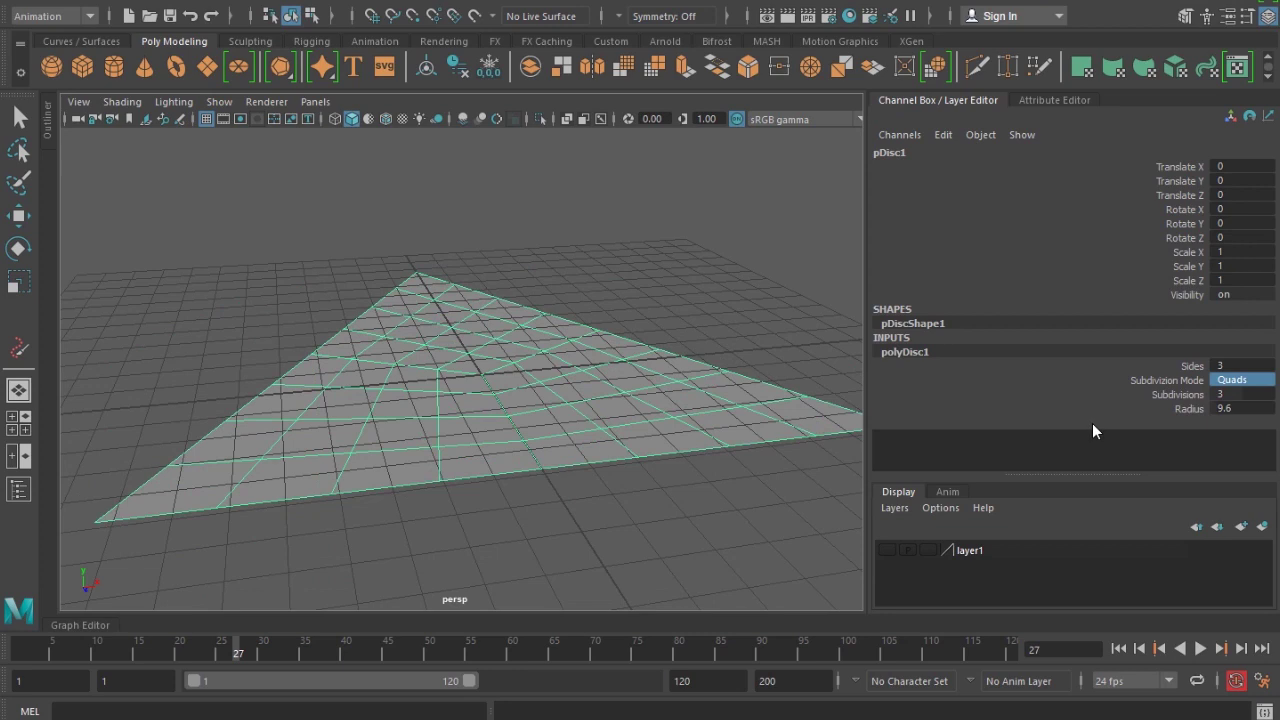
left_click(1236, 381)
left_click(1200, 398)
left_click(1185, 396)
mouse_move(629, 443)
middle_mouse_down()
mouse_move(690, 443)
mouse_move(612, 443)
middle_mouse_up()
left_click(1228, 382)
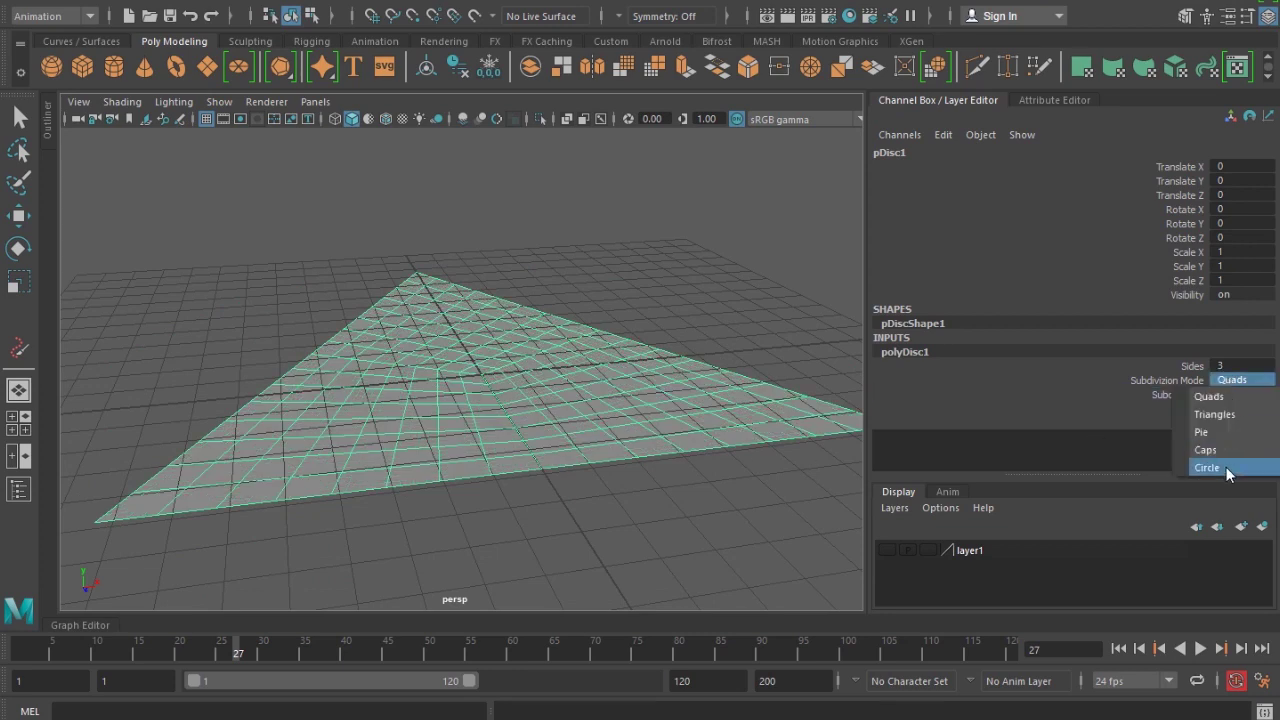
left_click(1234, 469)
- Give the disc 4 sides and 6 subdivisions
double_click(1232, 365)
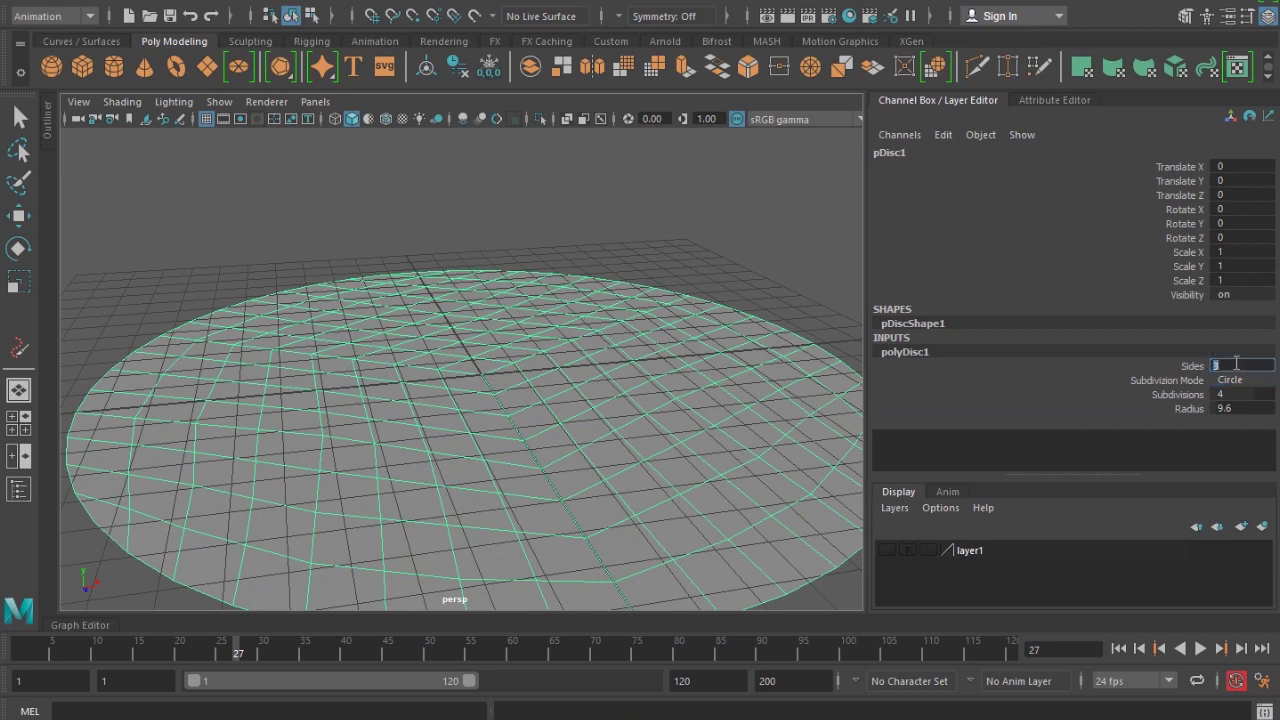
type("4")
key("Return")
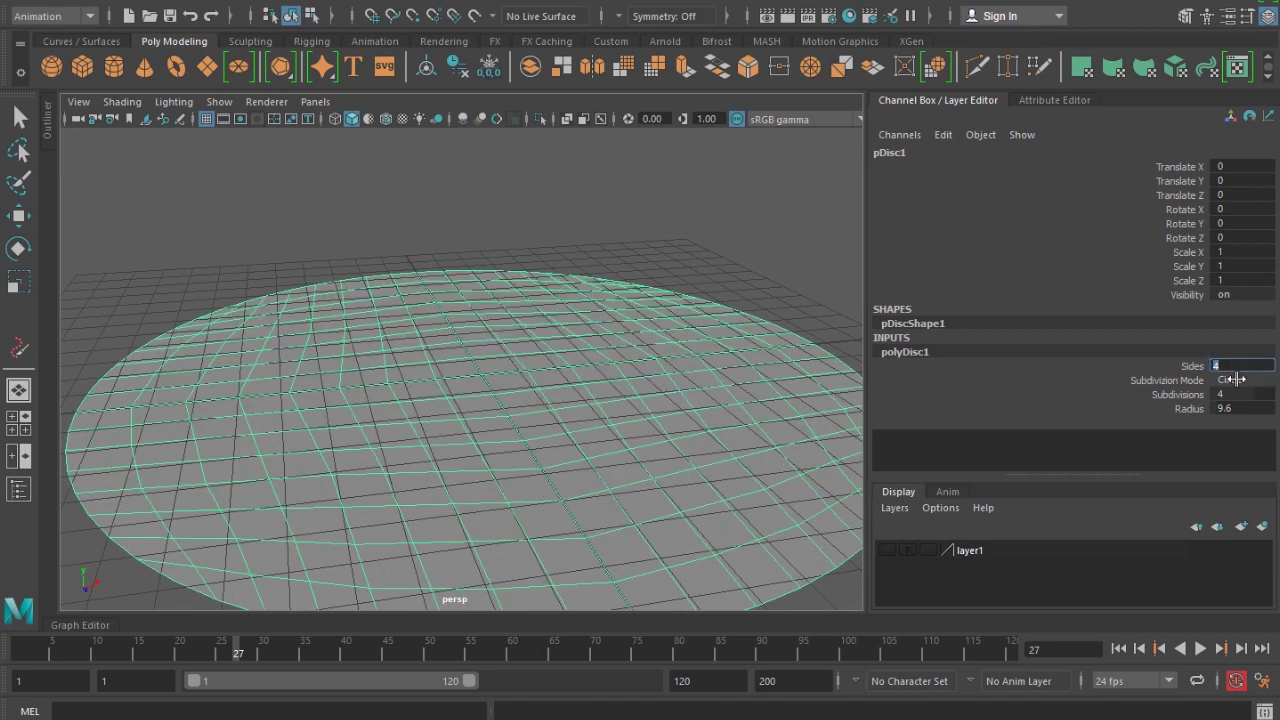
left_click_drag(285, 370, 893, 443, "alt")
left_click(1186, 395)
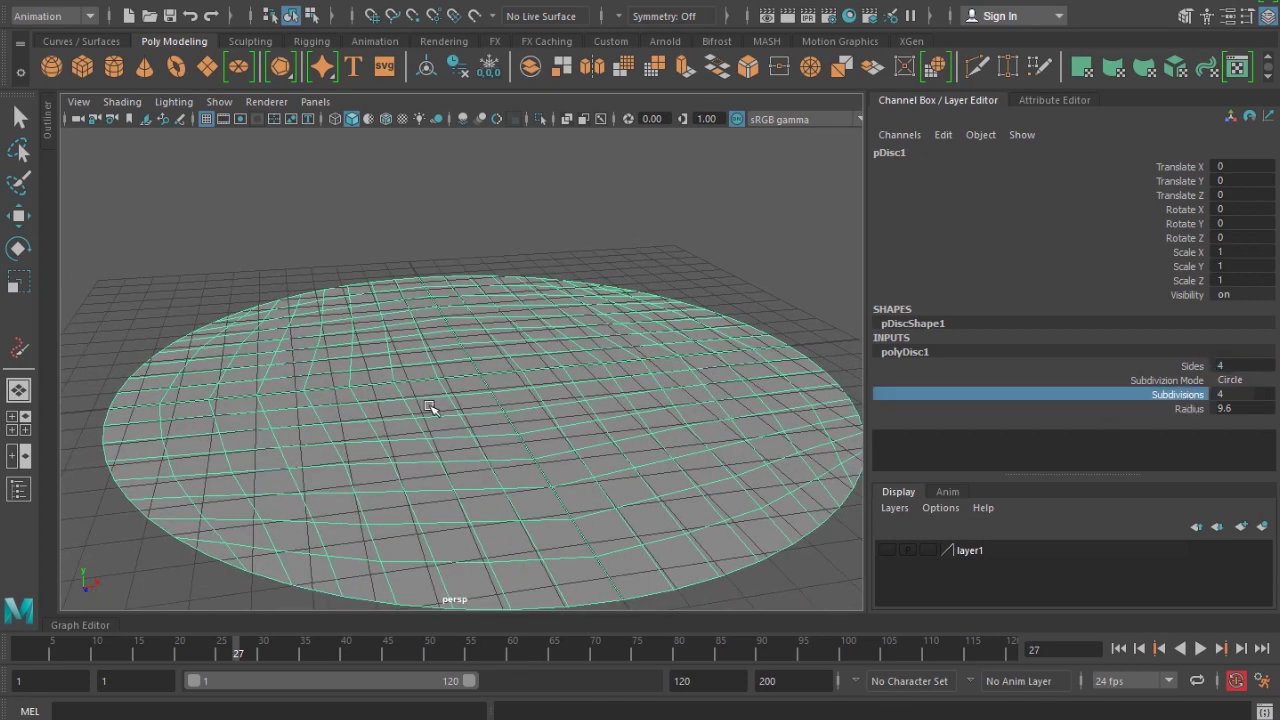
middle_click_drag(430, 408, 486, 415)
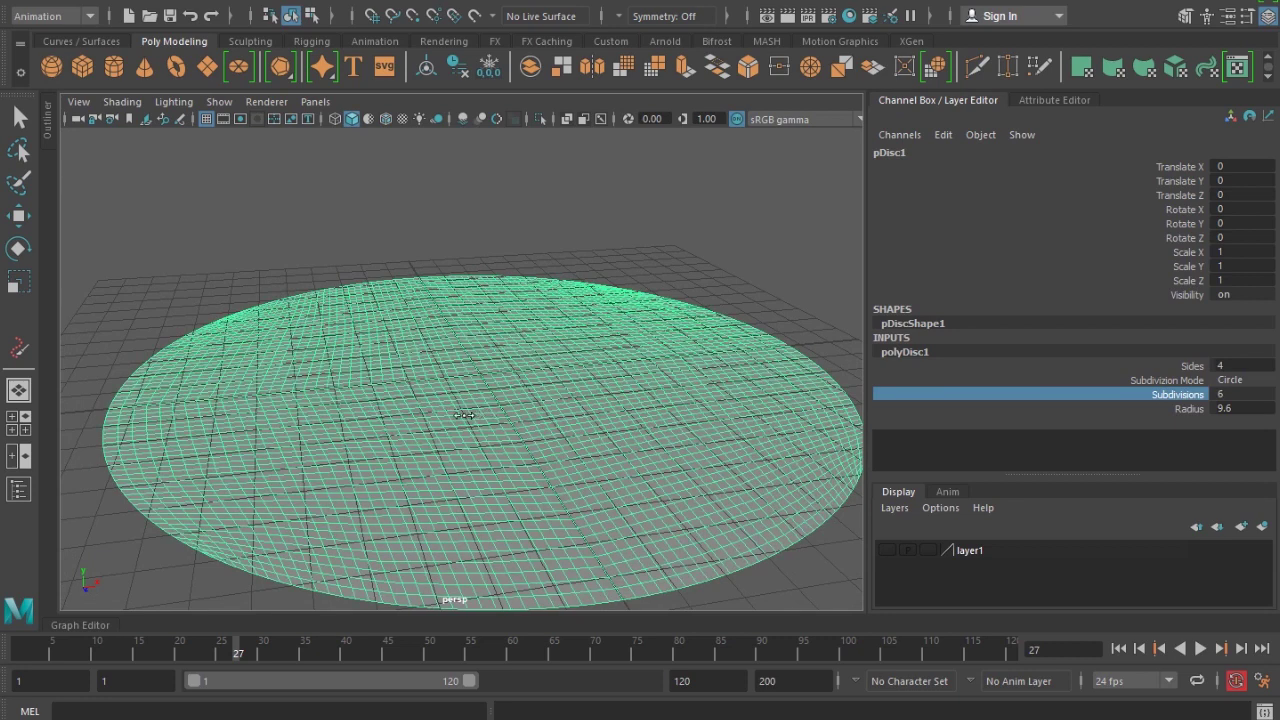
- Hide the viewport grid and bring up the Deform menu
left_click(206, 119)
left_click_drag(294, 294, 503, 421, "alt")
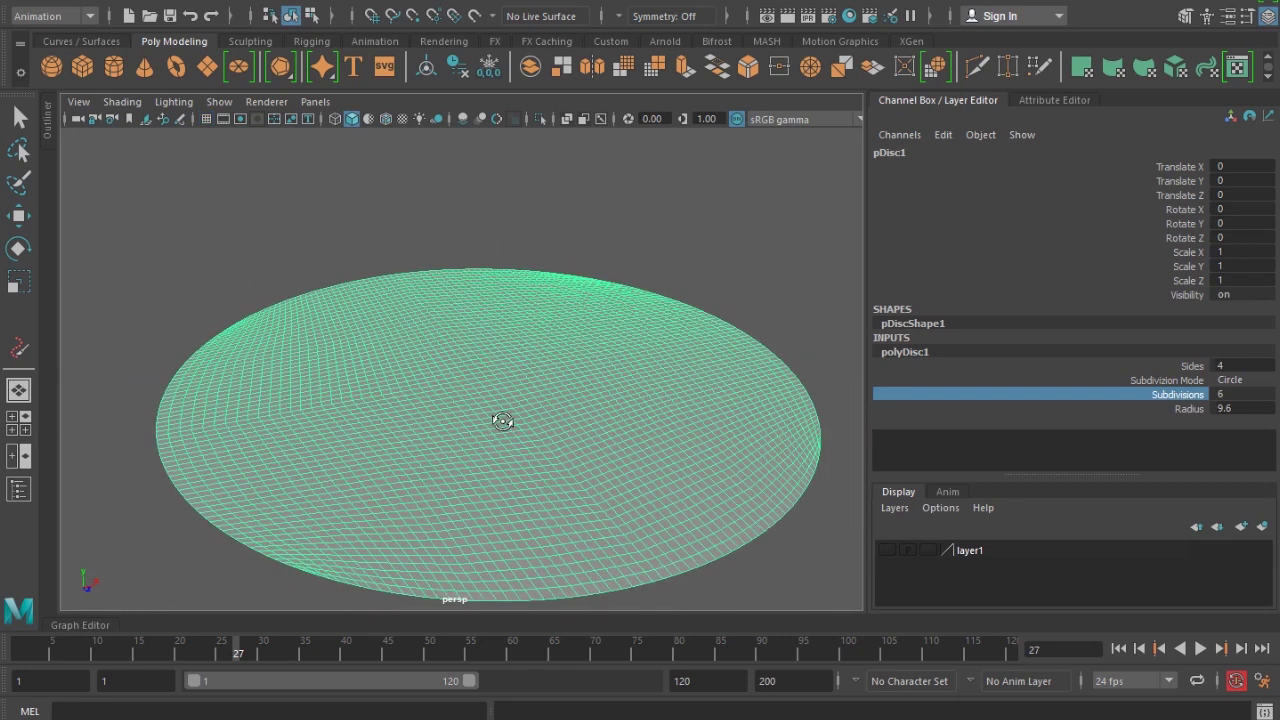
key("e")
left_click(458, 3)
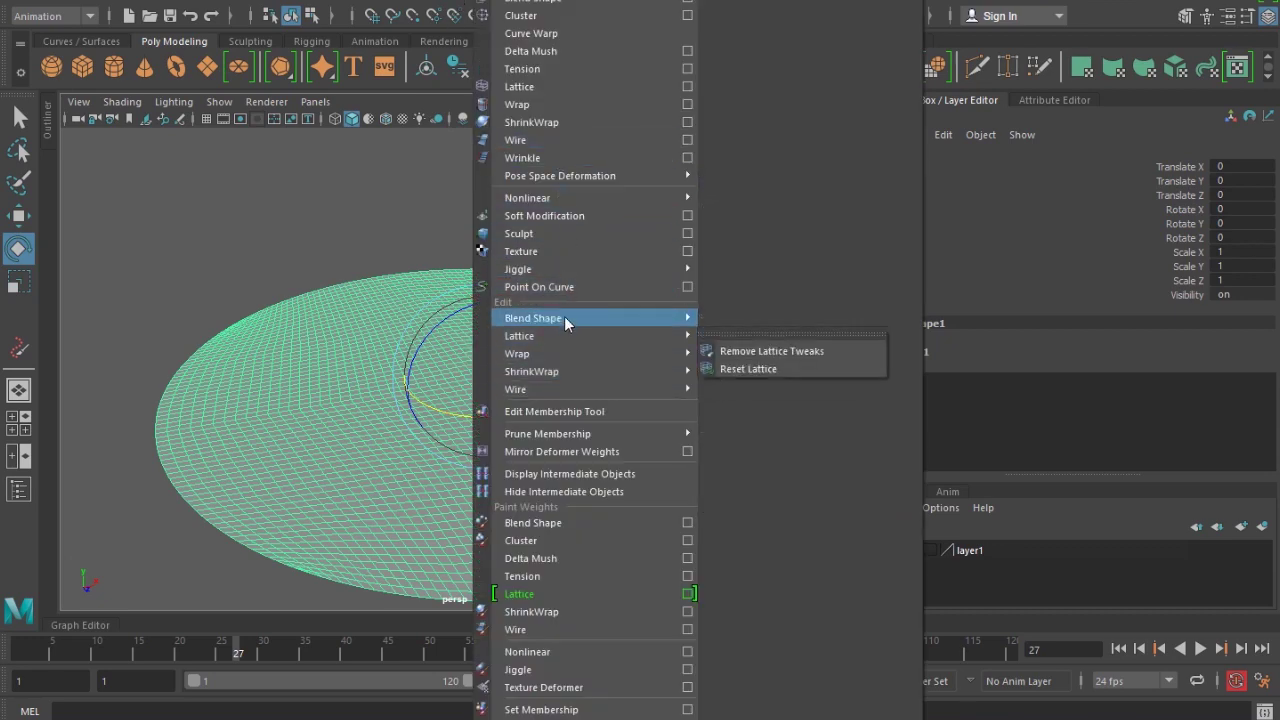
- Add a texture deformer to the disc and drive it with a Ramp texture
left_click(570, 251)
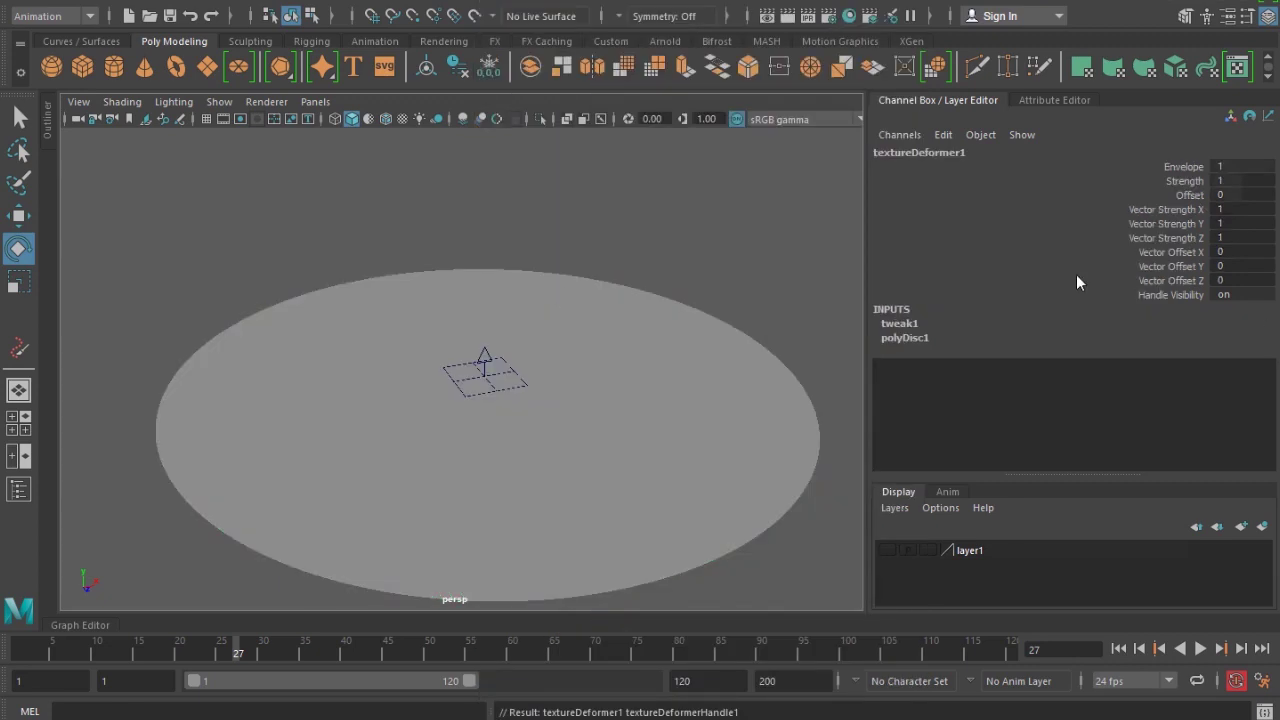
left_click(1227, 16)
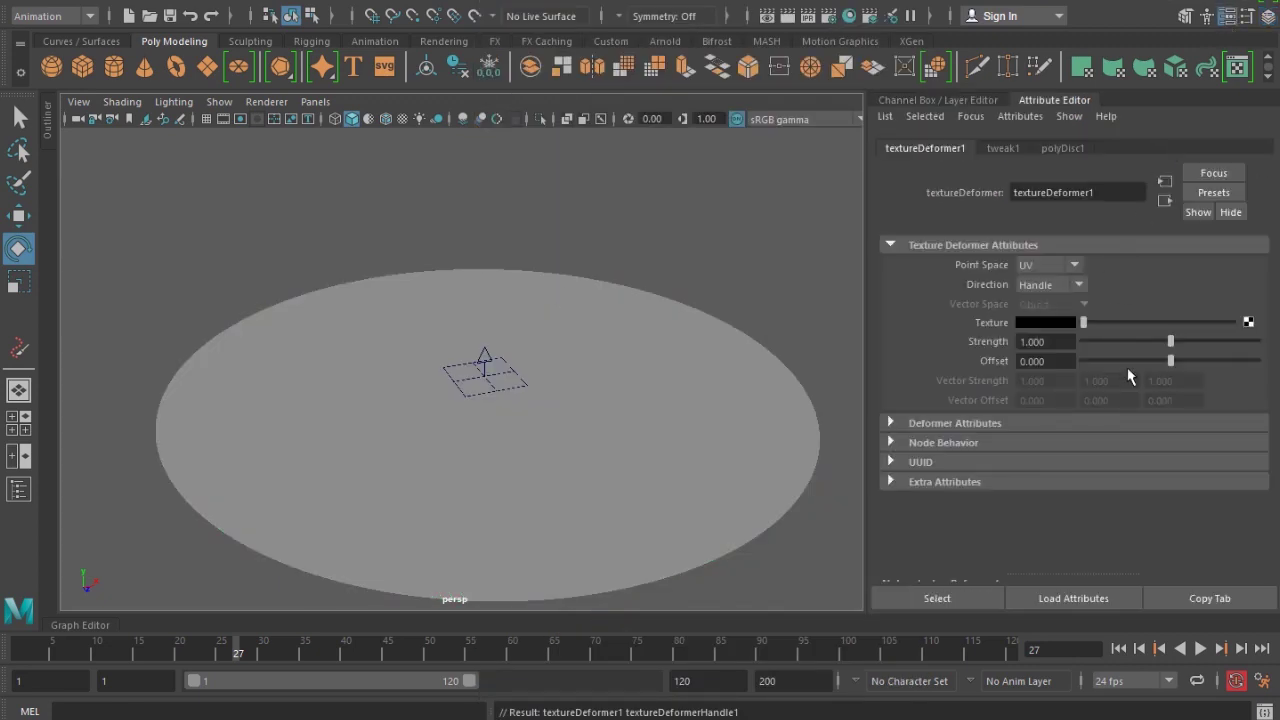
left_click(1248, 322)
left_click(910, 475)
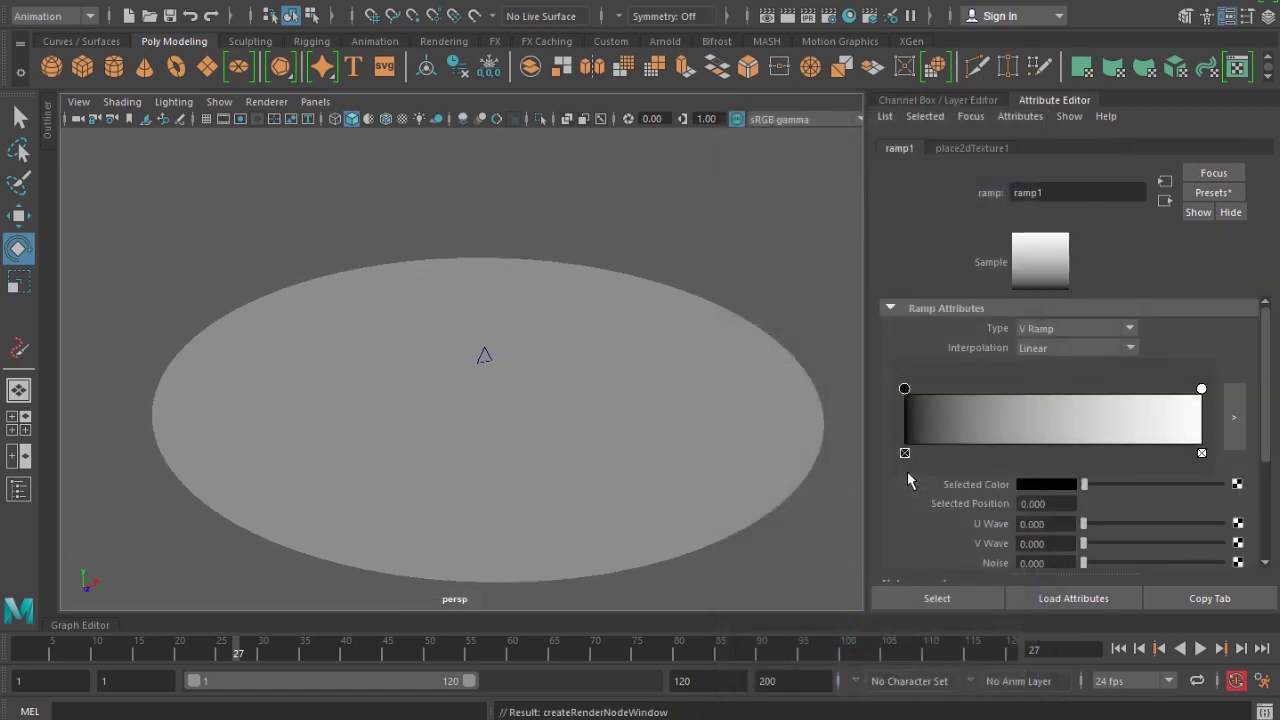
- Make the ramp a smooth Circular Ramp, white at 0 and black near 0.52
mouse_move(904, 389)
left_mouse_down()
mouse_move(1065, 399)
mouse_move(1034, 400)
left_mouse_up()
left_click(1059, 326)
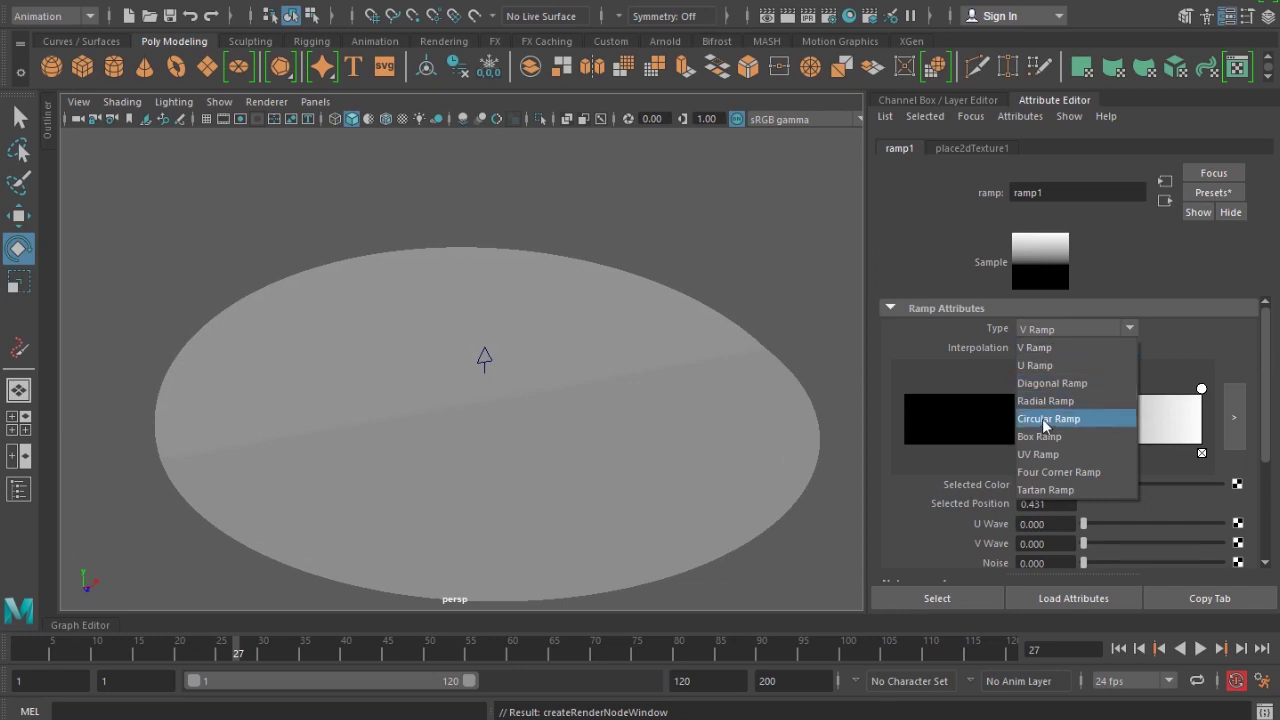
left_click(1085, 416)
left_click_drag(1205, 389, 865, 394)
left_click(1024, 350)
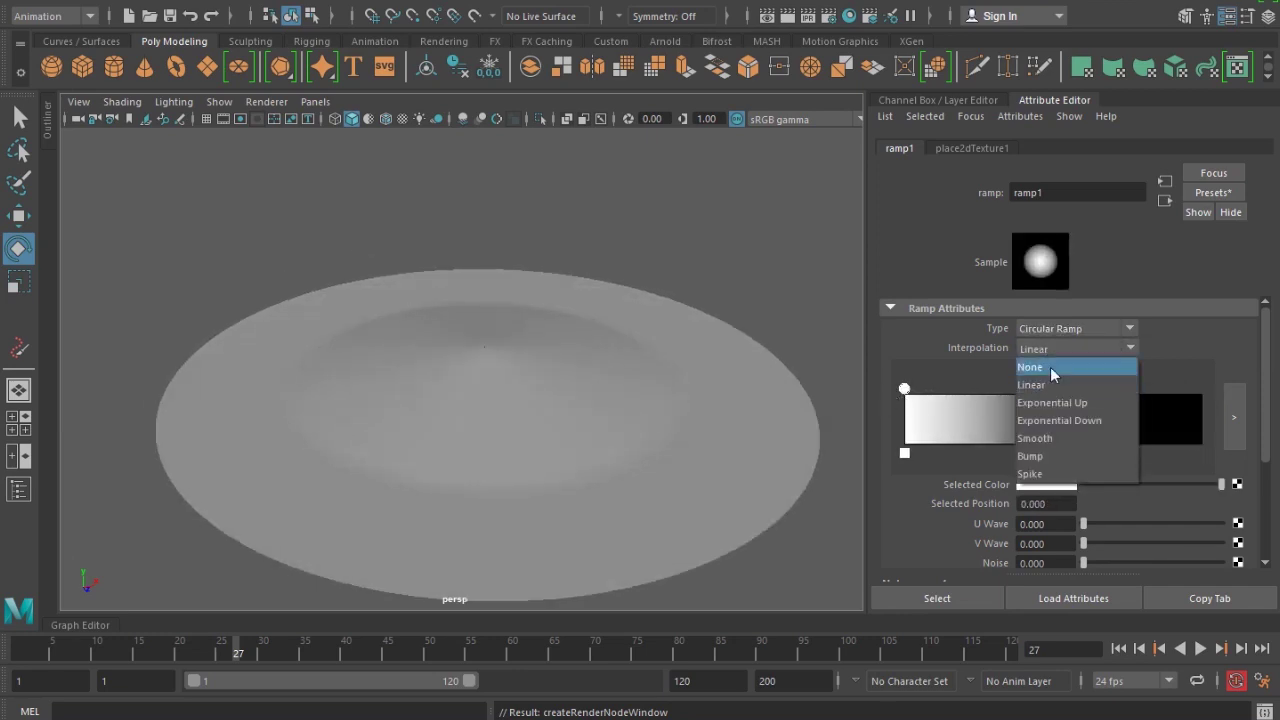
left_click(1059, 440)
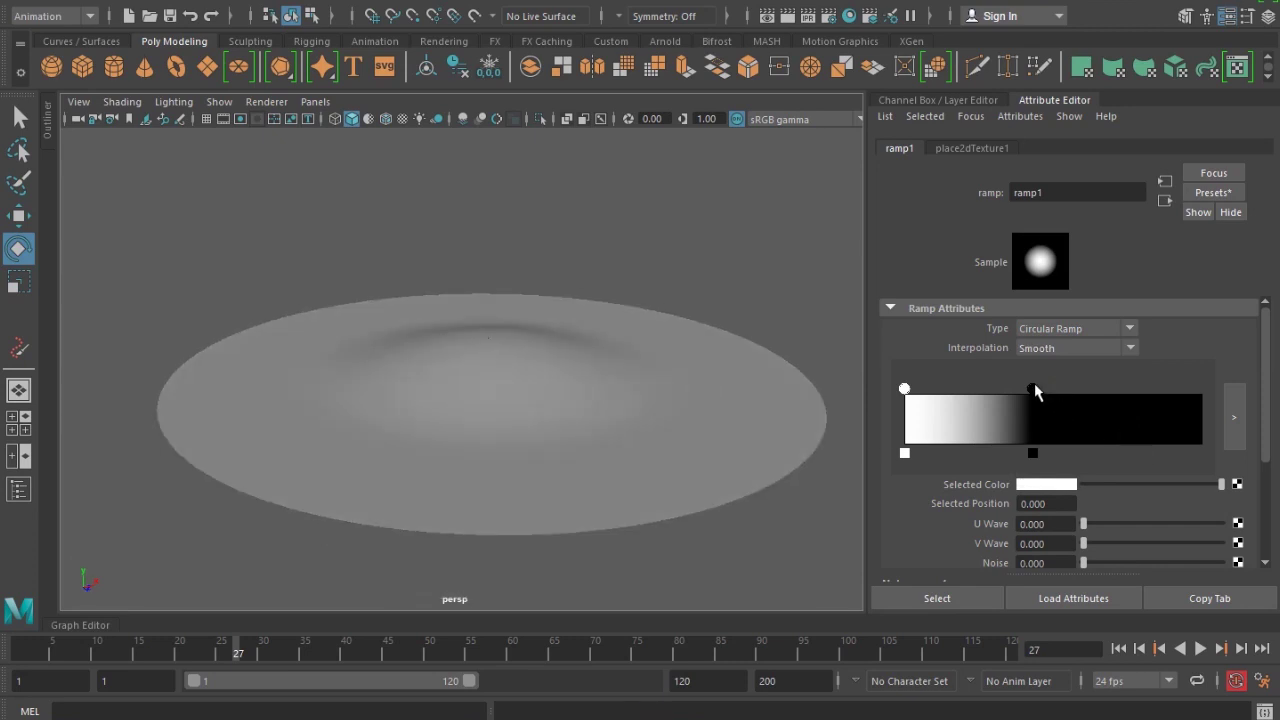
mouse_move(1032, 389)
left_mouse_down()
mouse_move(1076, 395)
mouse_move(1063, 397)
left_mouse_up()
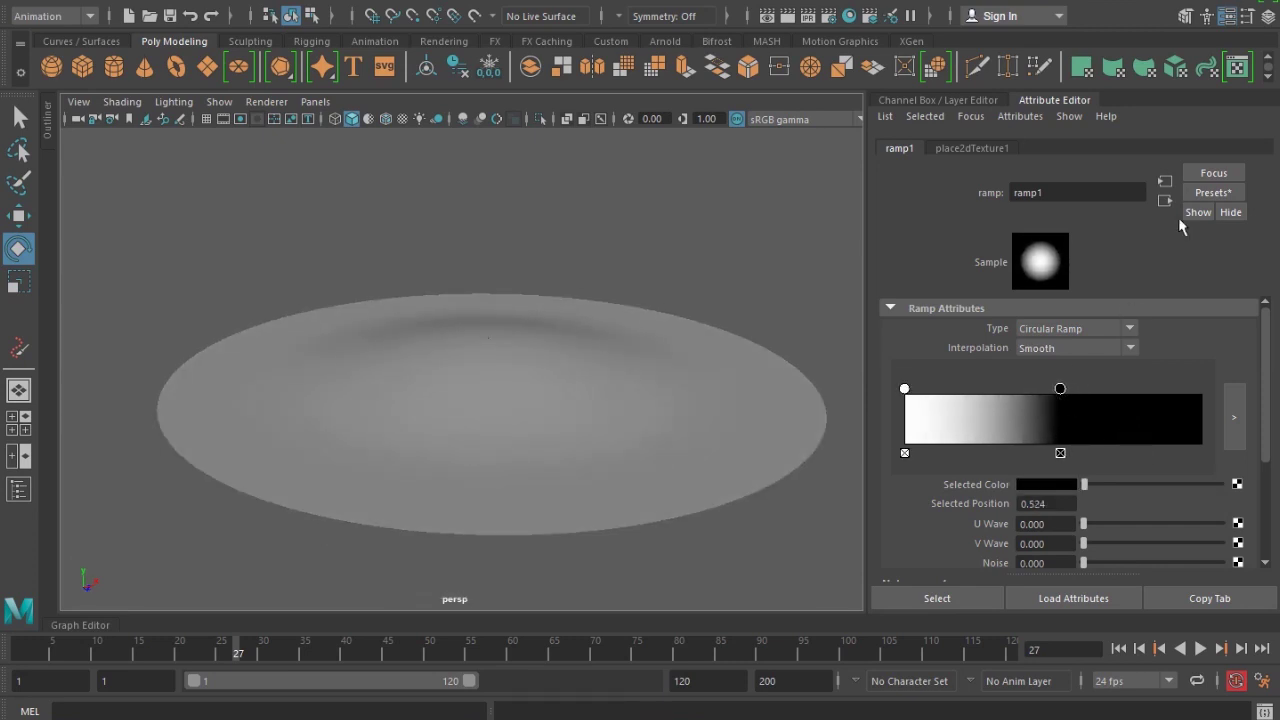
- Raise the deformer Strength to 2 and push the ramp's black stop further out
left_click(1165, 200)
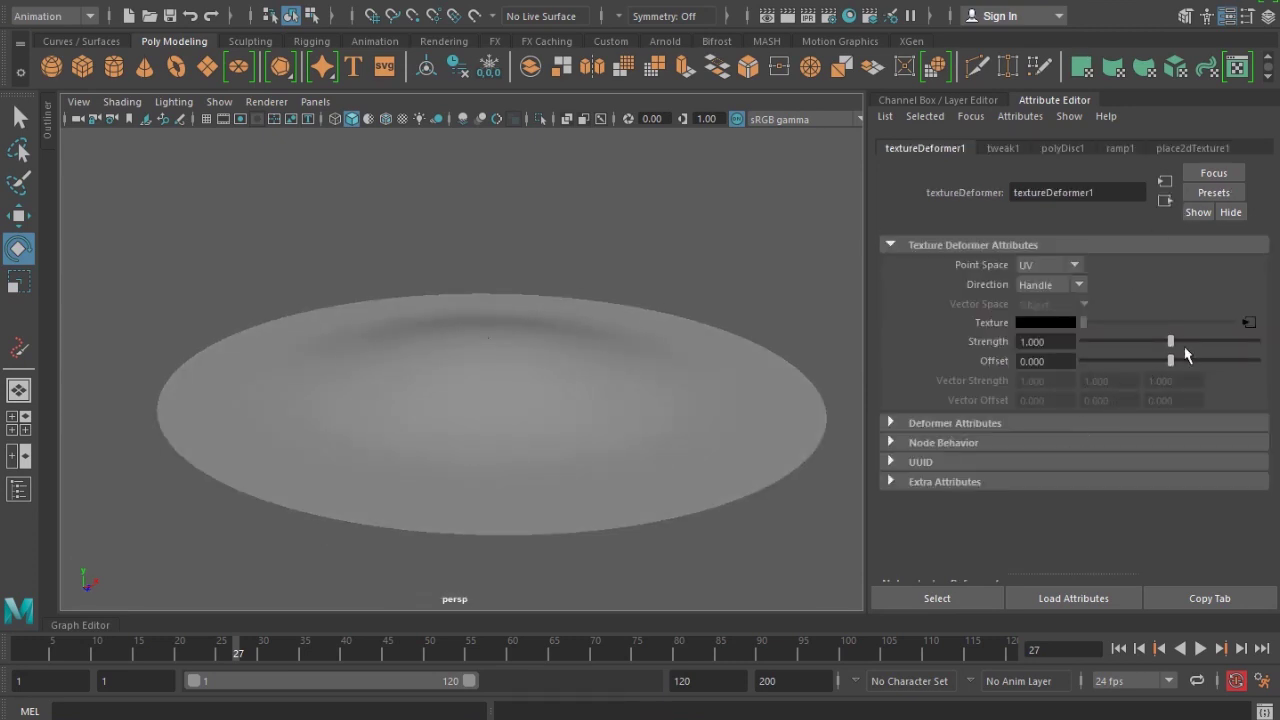
left_click_drag(1174, 342, 1272, 345)
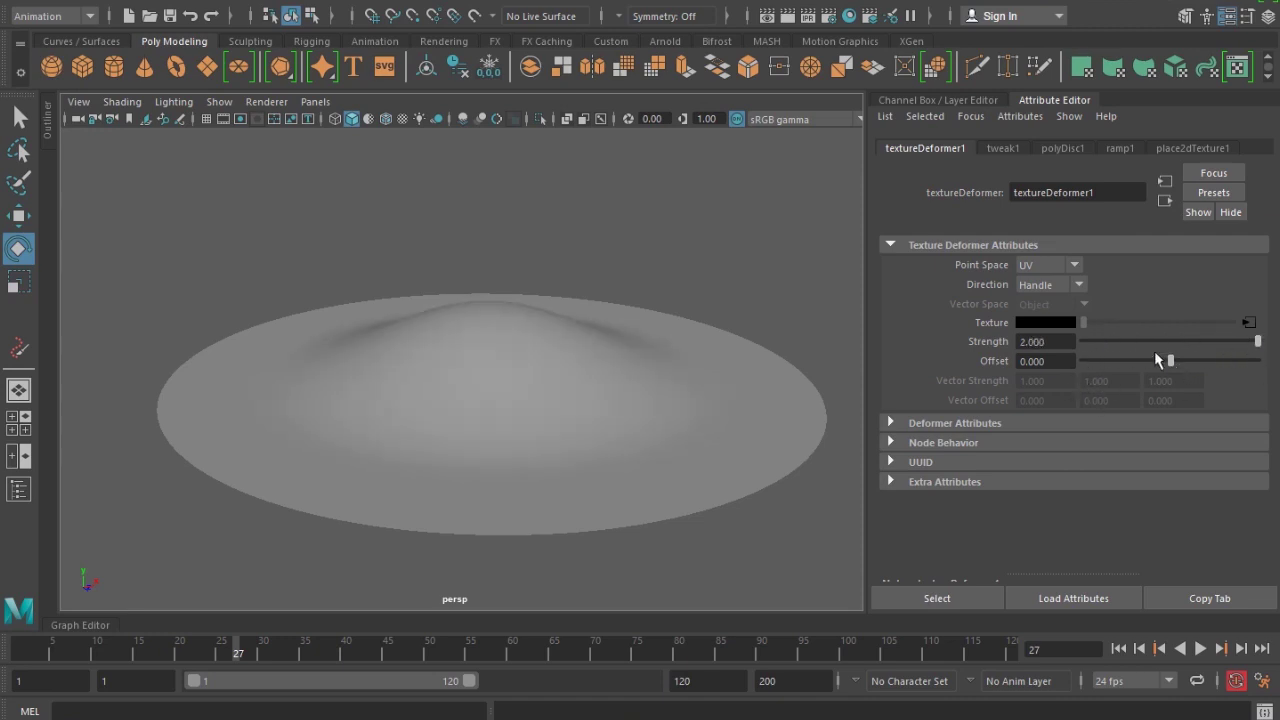
left_click(1248, 322)
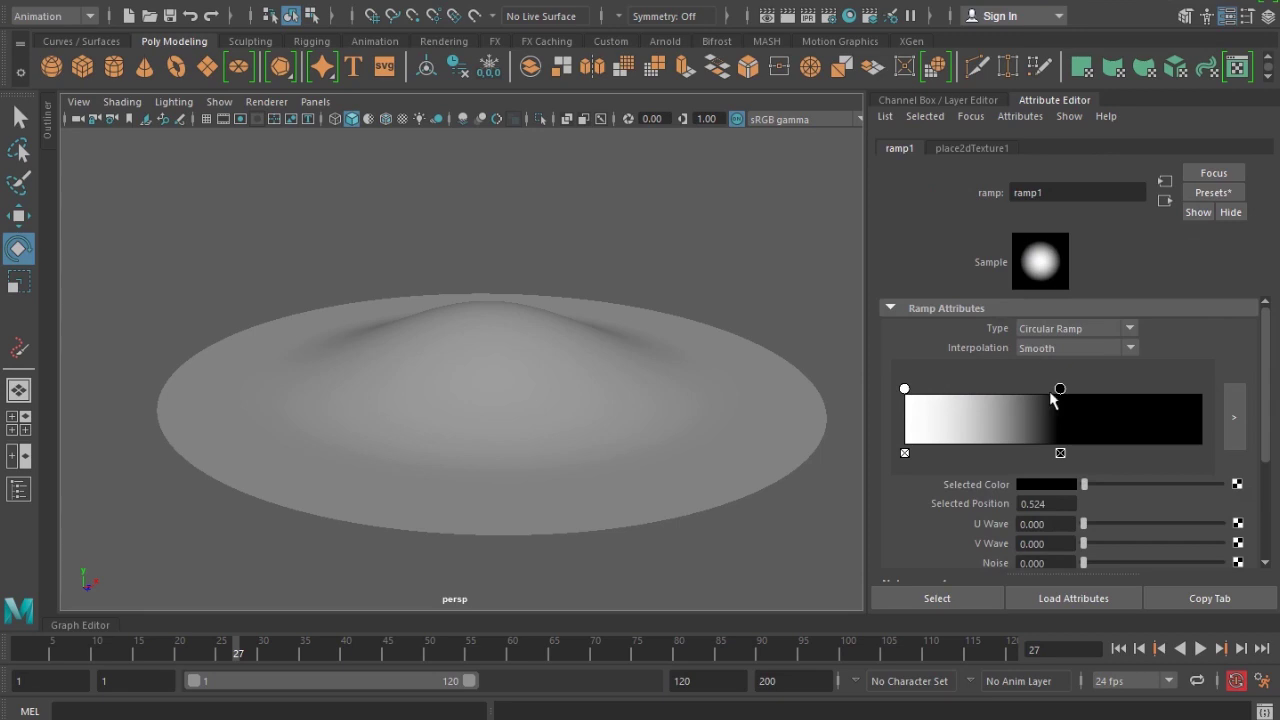
left_click_drag(1057, 390, 1088, 395)
- Layer a Fractal into the ramp, tuning Ratio, Bias, Frequency Ratio 4.039 and Threshold about 0.4
left_click(1237, 484)
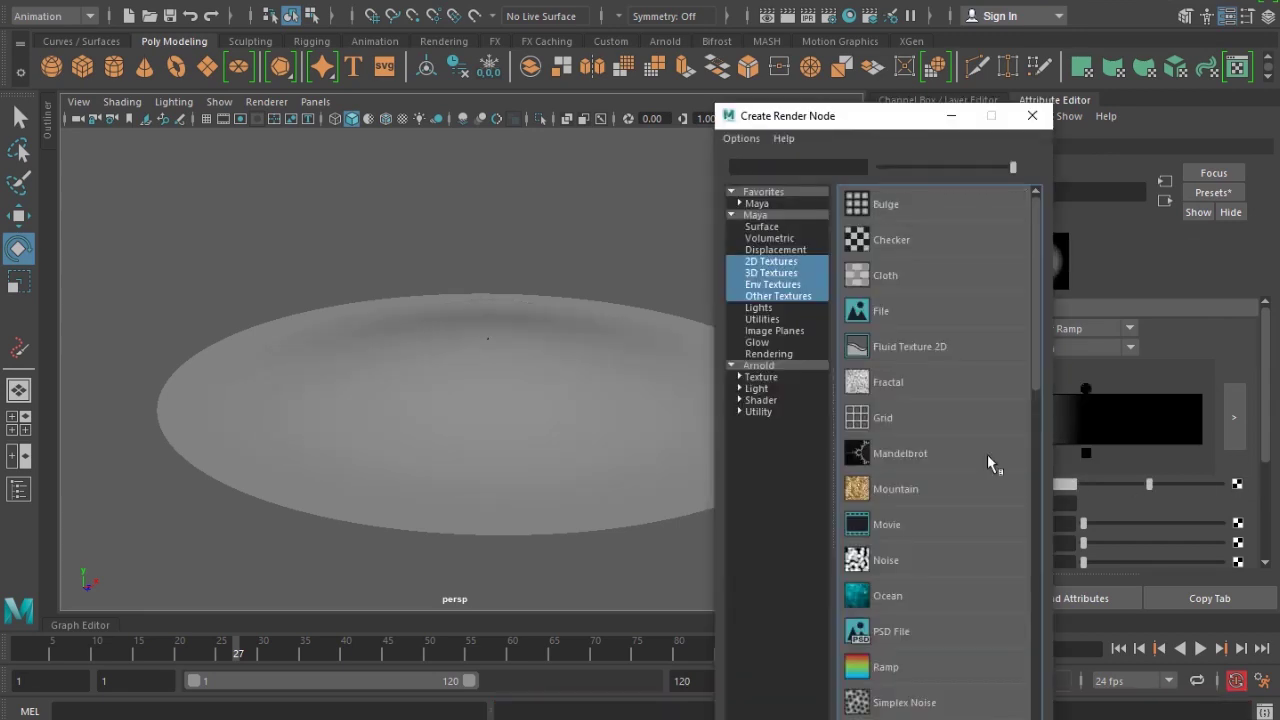
left_click(896, 378)
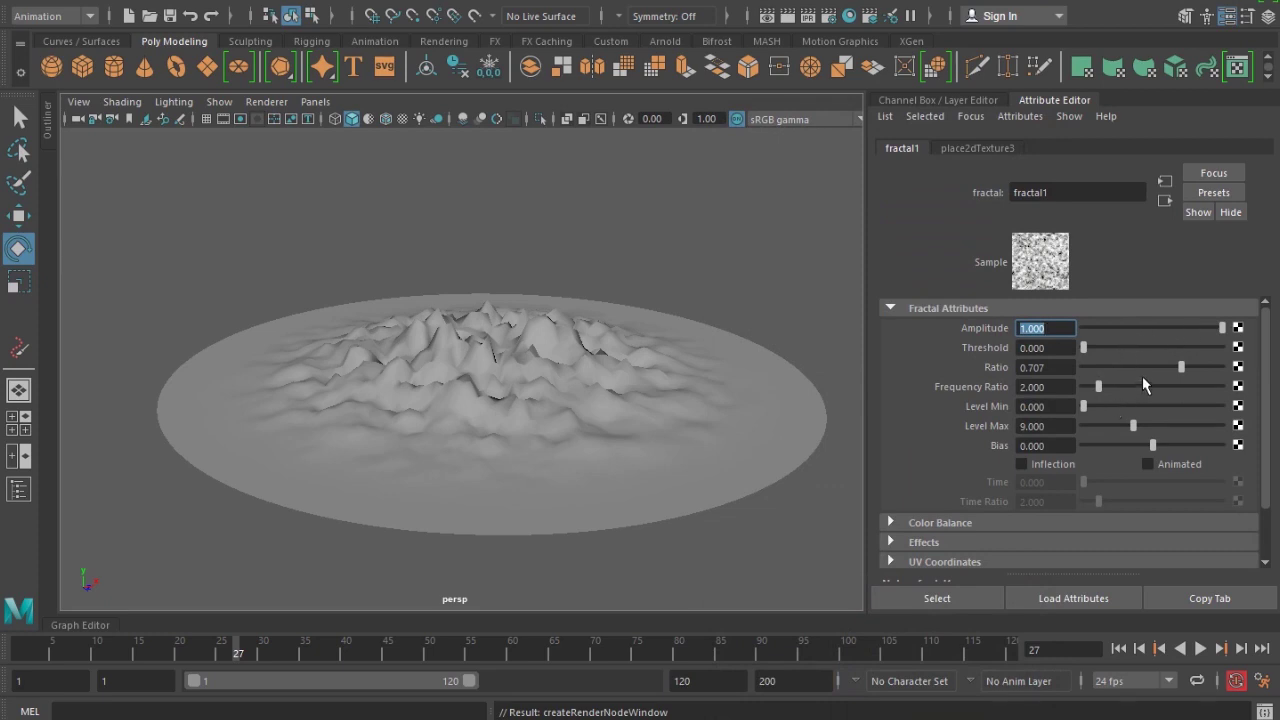
left_click_drag(1142, 372, 1076, 390)
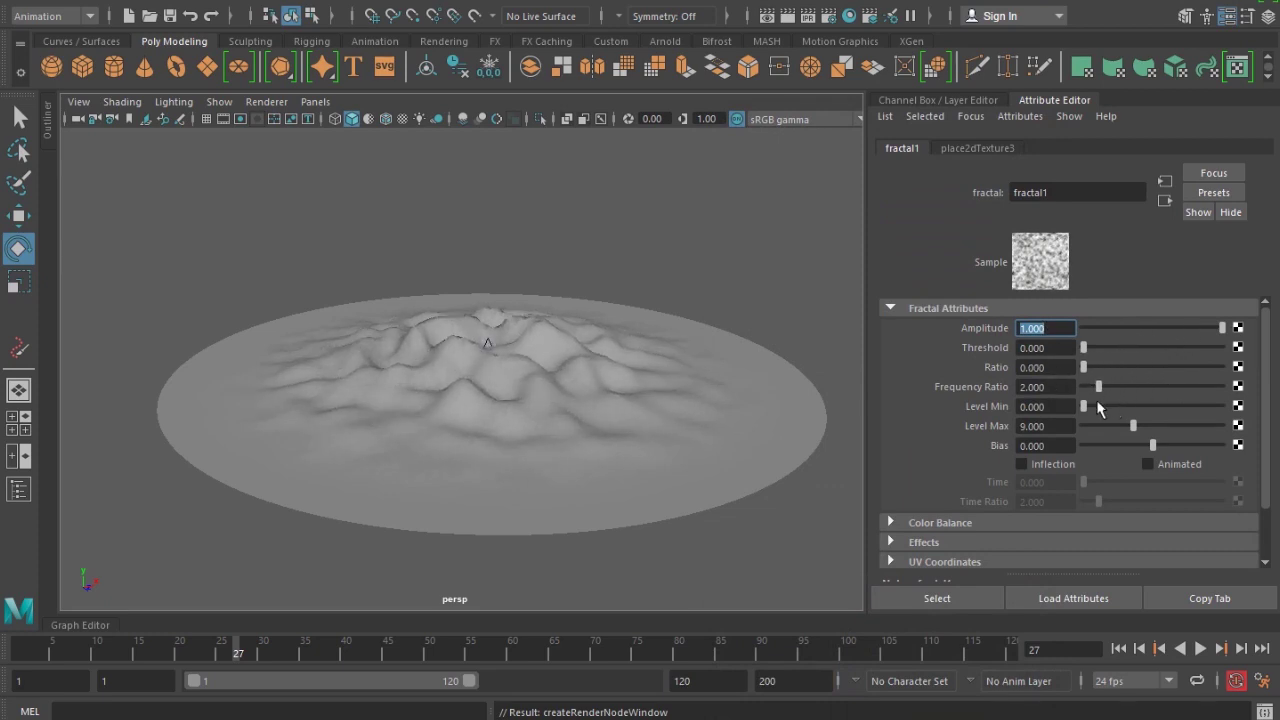
left_click_drag(1107, 367, 977, 366)
left_click_drag(1179, 448, 1115, 455)
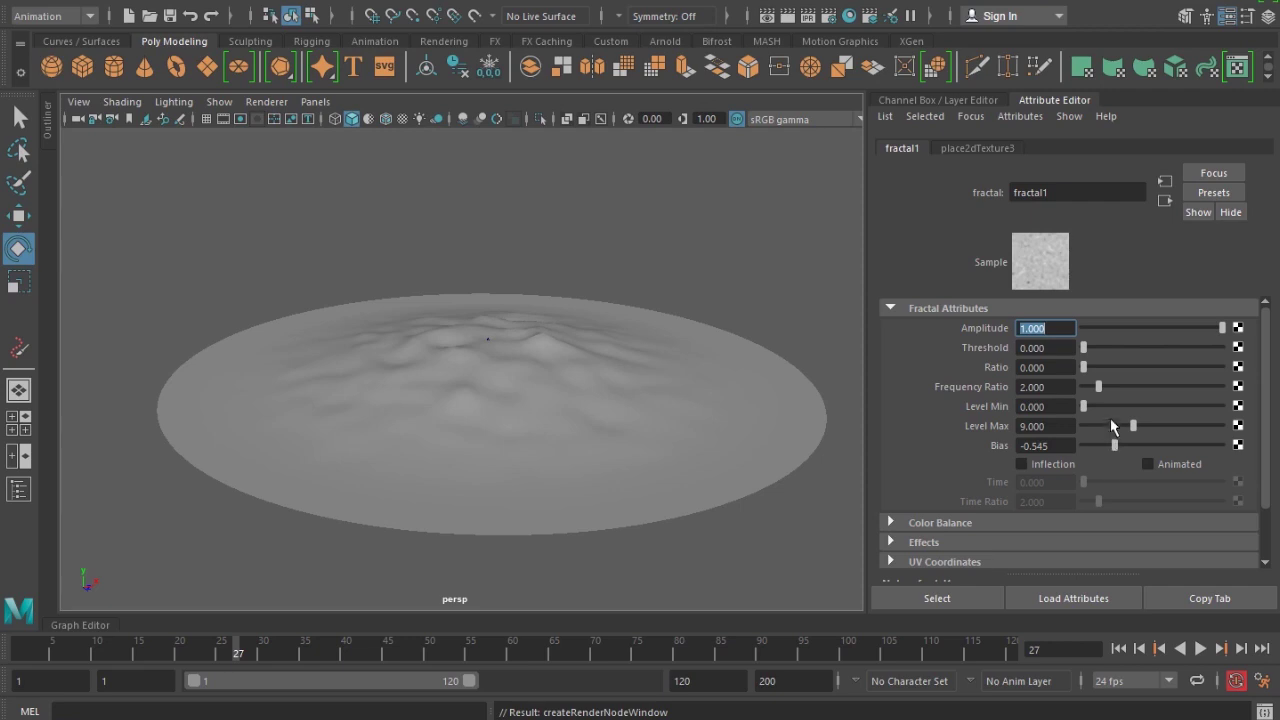
left_click_drag(1188, 389, 1130, 390)
left_click_drag(1083, 348, 1137, 362)
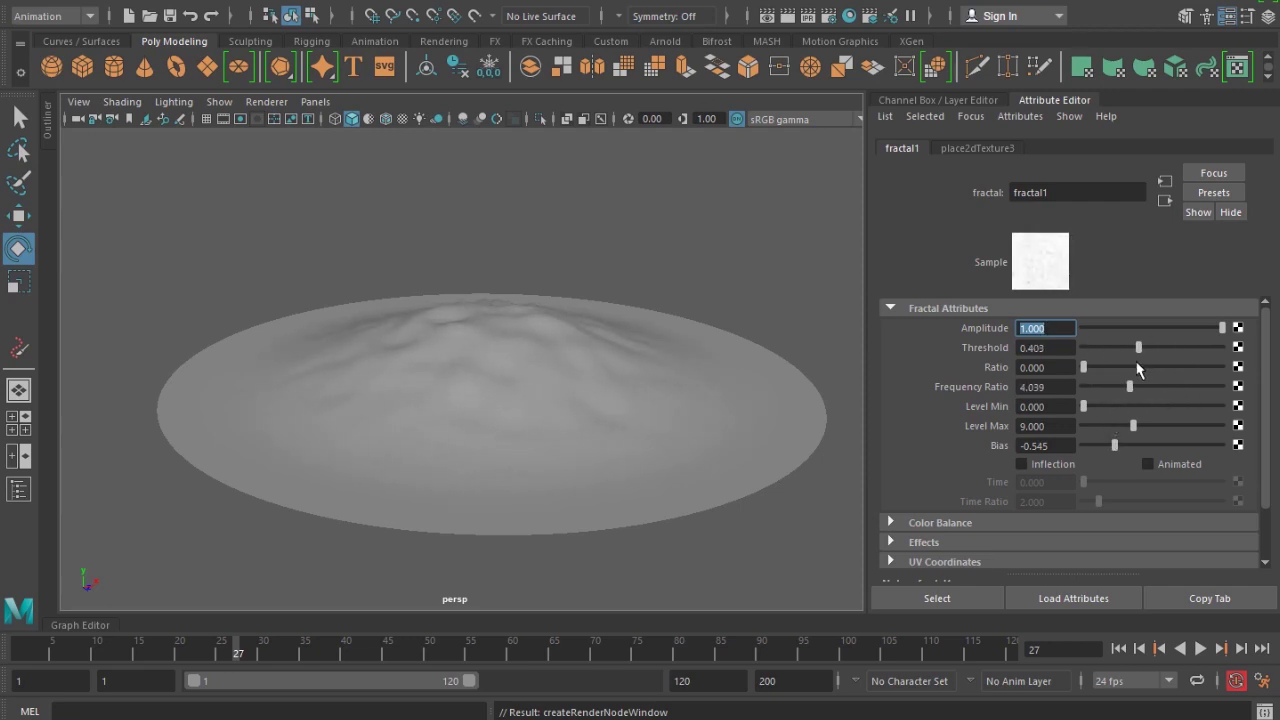
- Move the ramp's black stop to reshape the mound
mouse_move(660, 409)
left_mouse_down("alt")
mouse_move(577, 474)
mouse_move(651, 431)
left_mouse_up("alt")
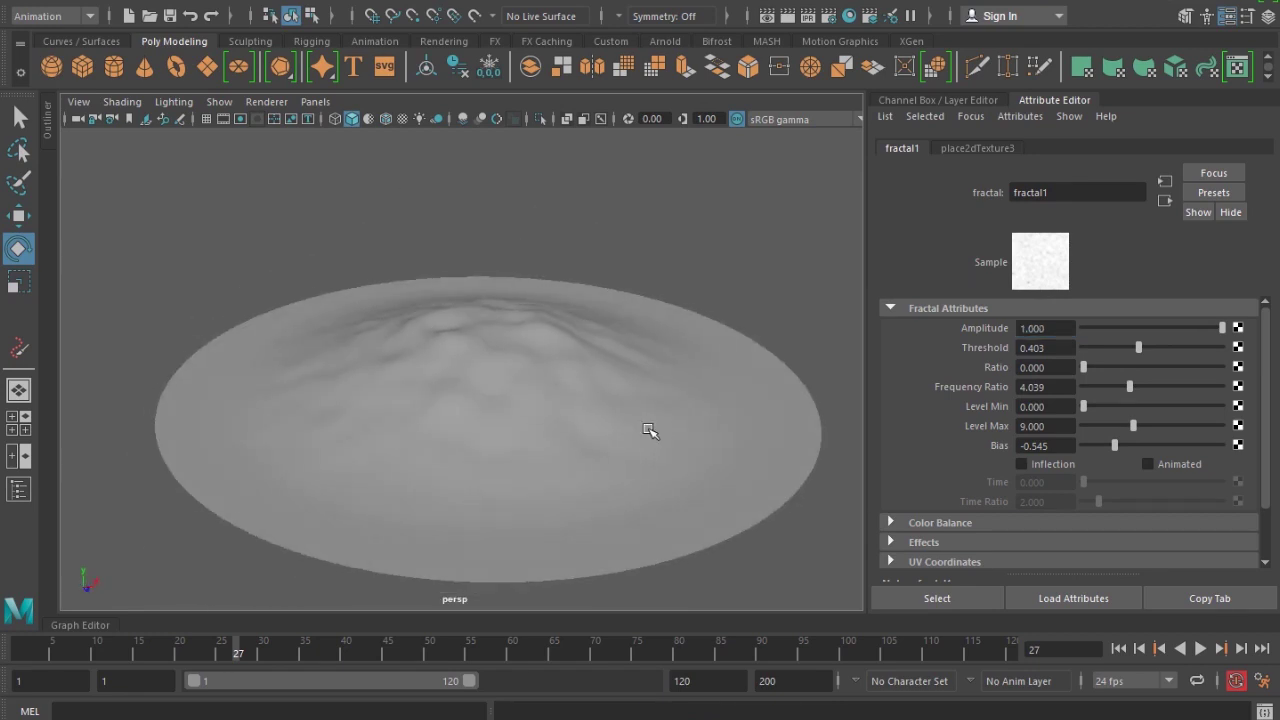
left_click(1164, 203)
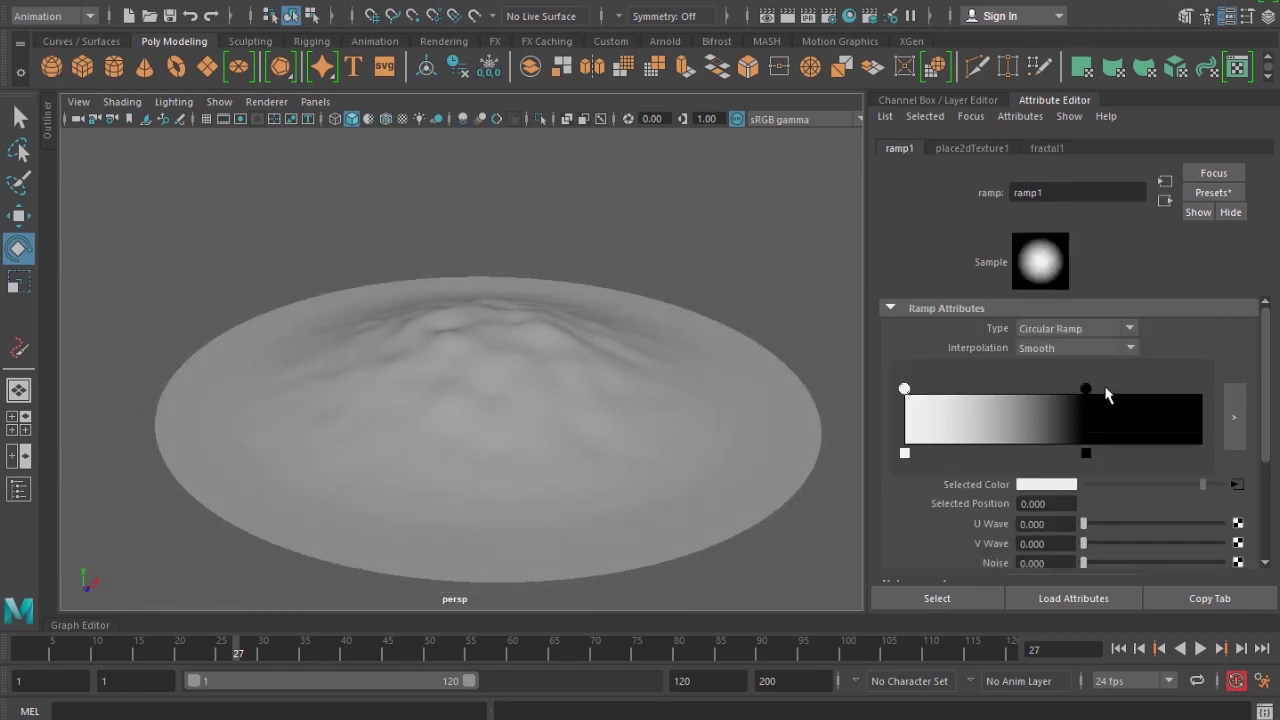
mouse_move(1088, 390)
left_mouse_down()
mouse_move(1200, 392)
mouse_move(1006, 392)
mouse_move(1117, 403)
mouse_move(1104, 400)
left_mouse_up()
left_click(1047, 148)
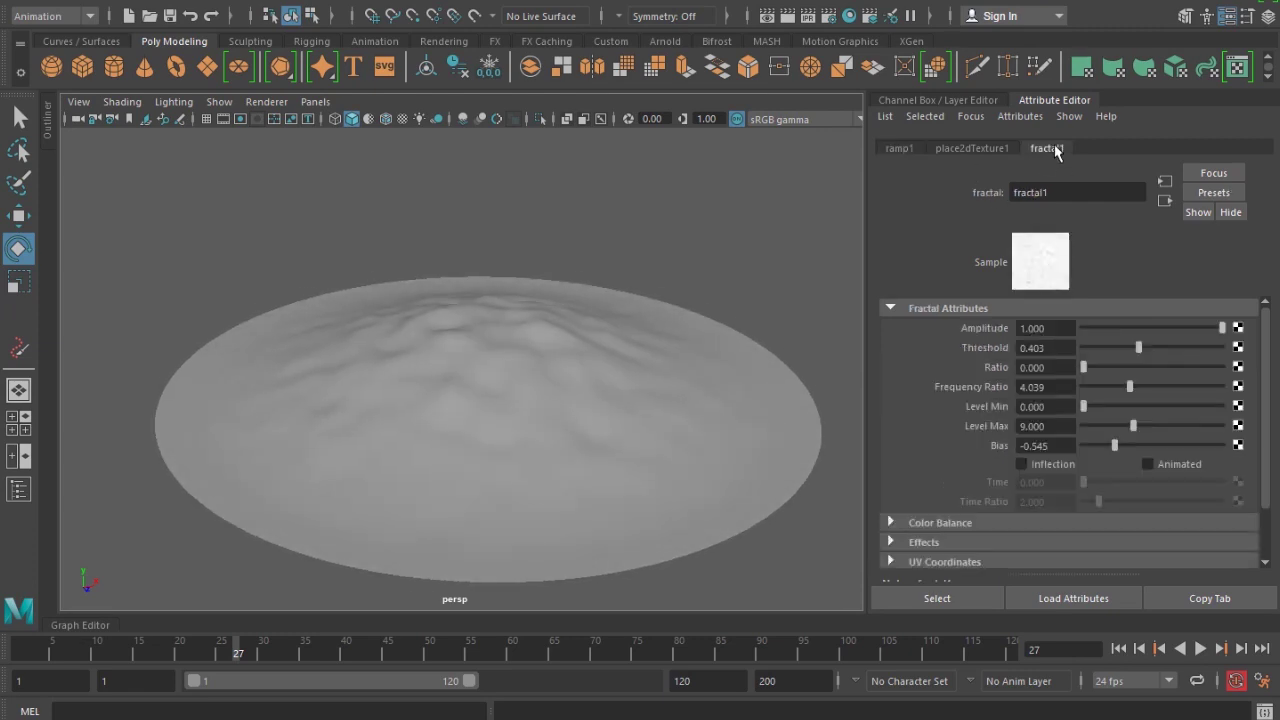
left_click(506, 394)
- Set the texture deformer Strength to 4 and deselect the disc
left_click(1160, 148)
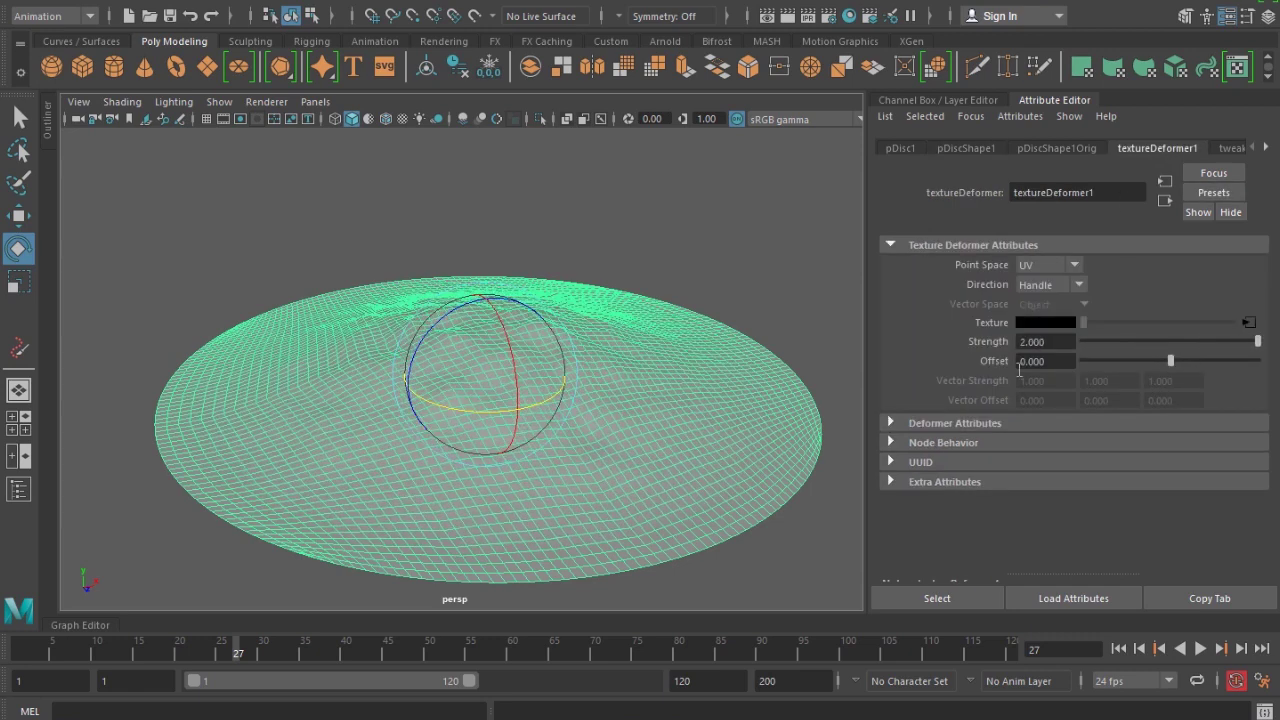
double_click(1040, 345)
type("4")
key("Return")
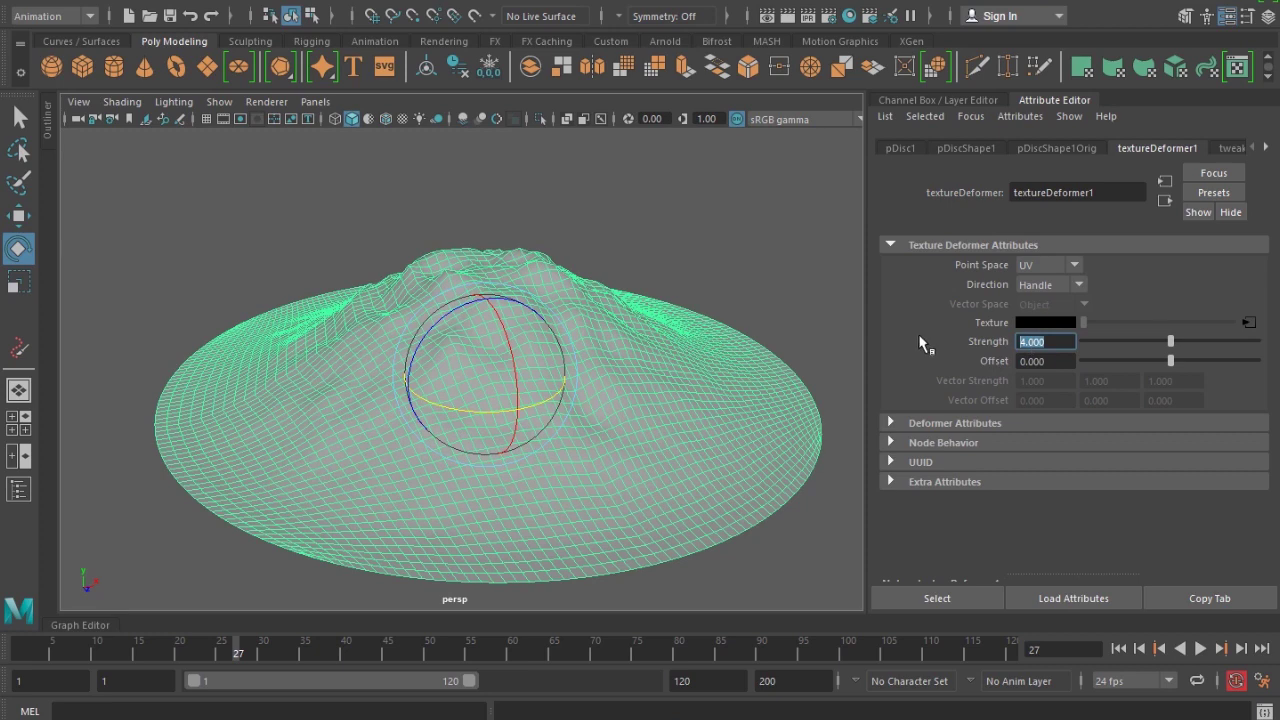
left_click_drag(740, 380, 786, 383, "alt")
left_click(646, 289)
mouse_move(646, 289)
left_mouse_down("alt")
mouse_move(638, 360)
mouse_move(620, 364)
left_mouse_up("alt")
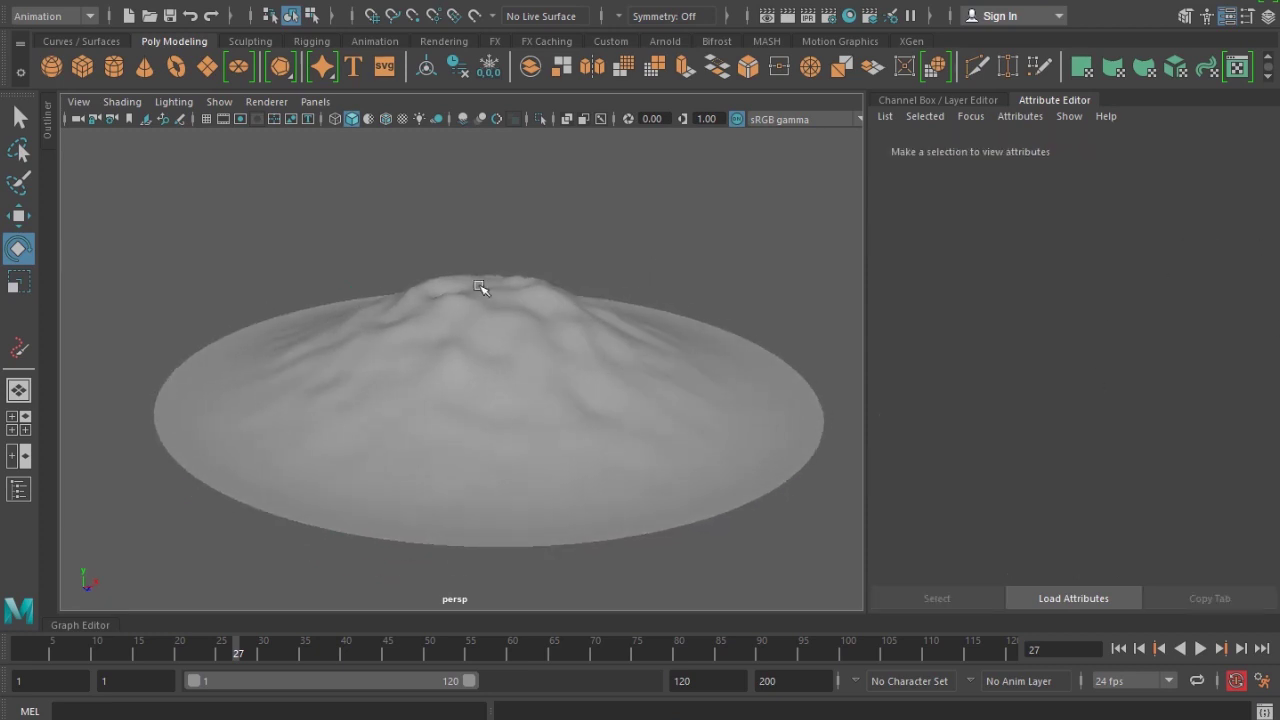
left_click(270, 3)
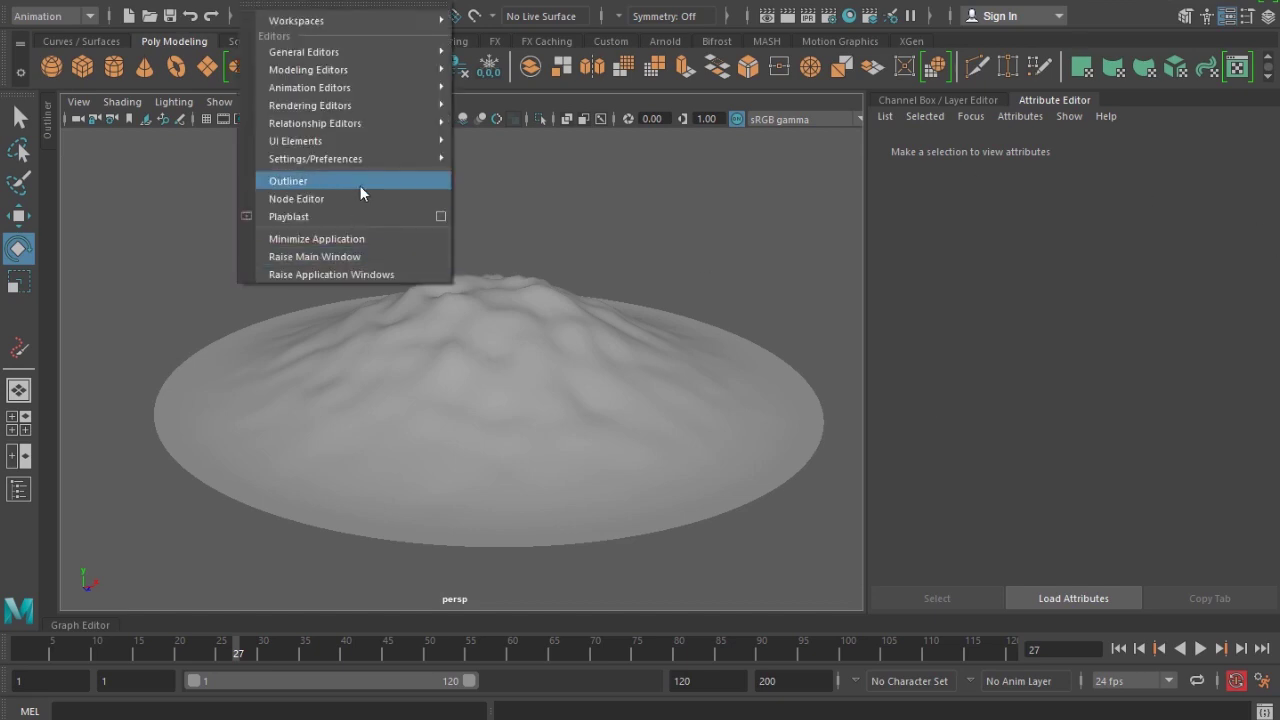
- Put pDisc1 on a new display layer and hide that layer
left_click(360, 181)
left_click(1268, 16)
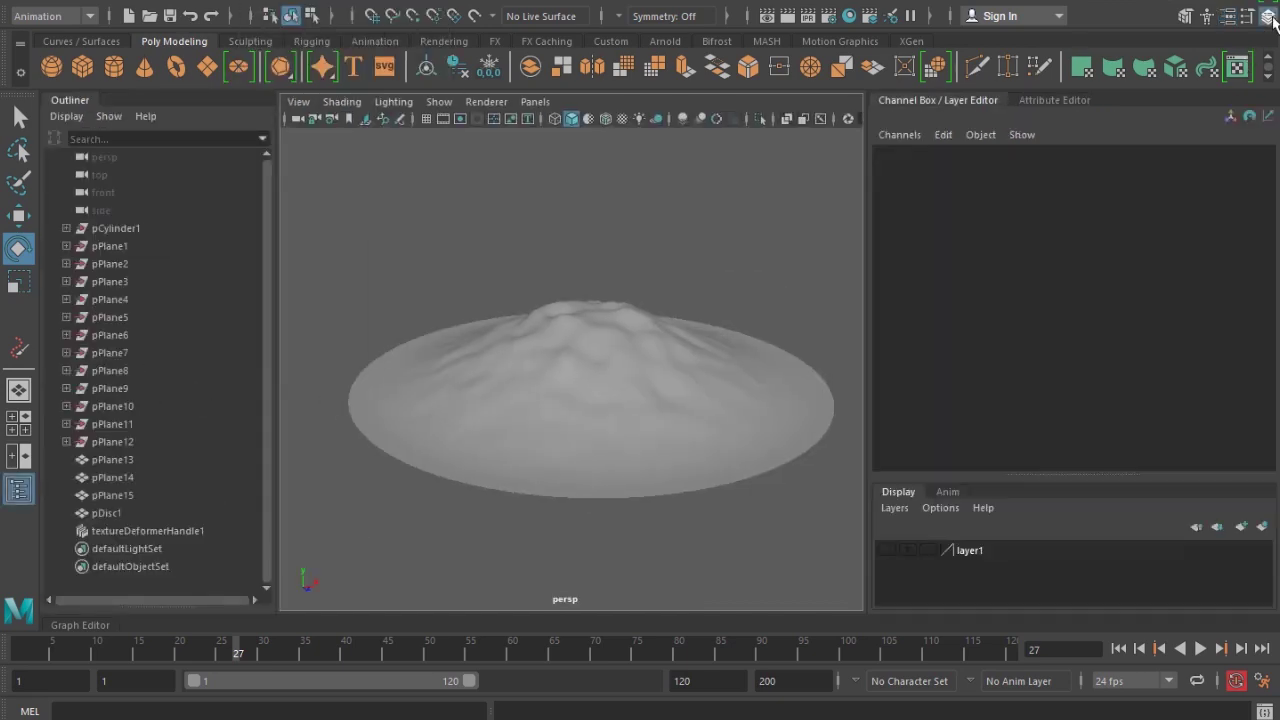
left_click(668, 415)
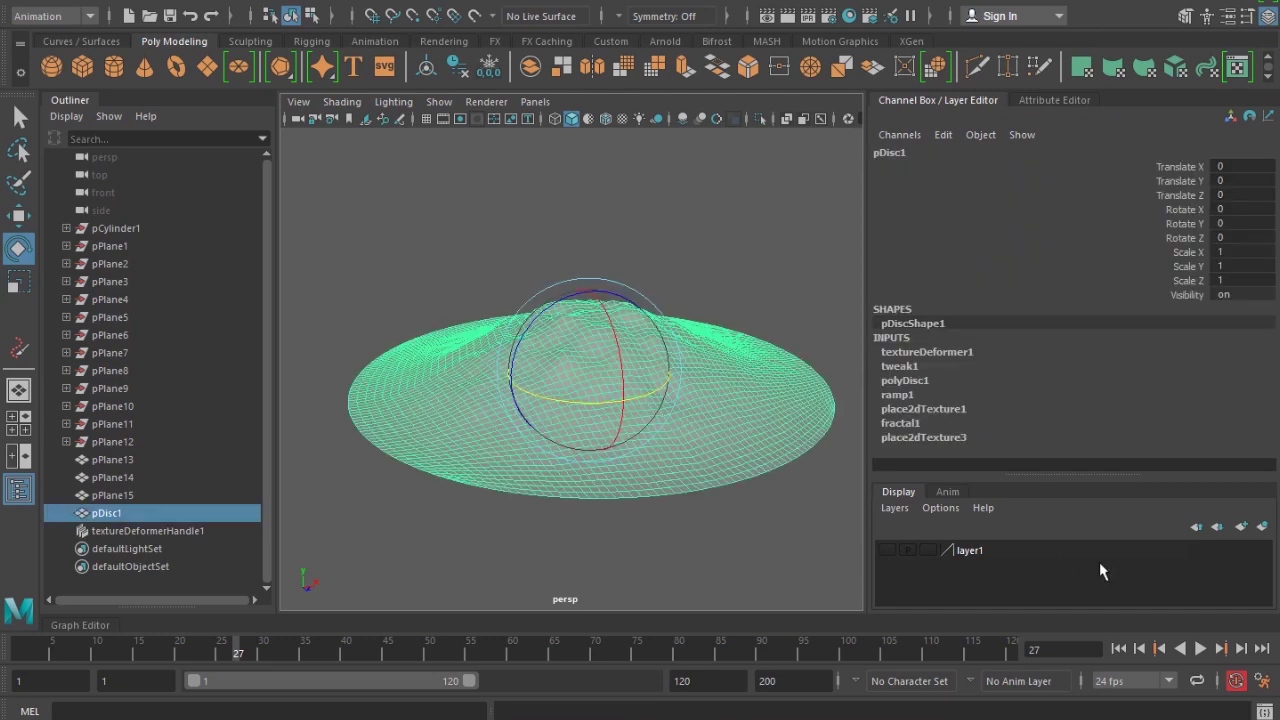
left_click(1262, 526)
left_click(886, 550)
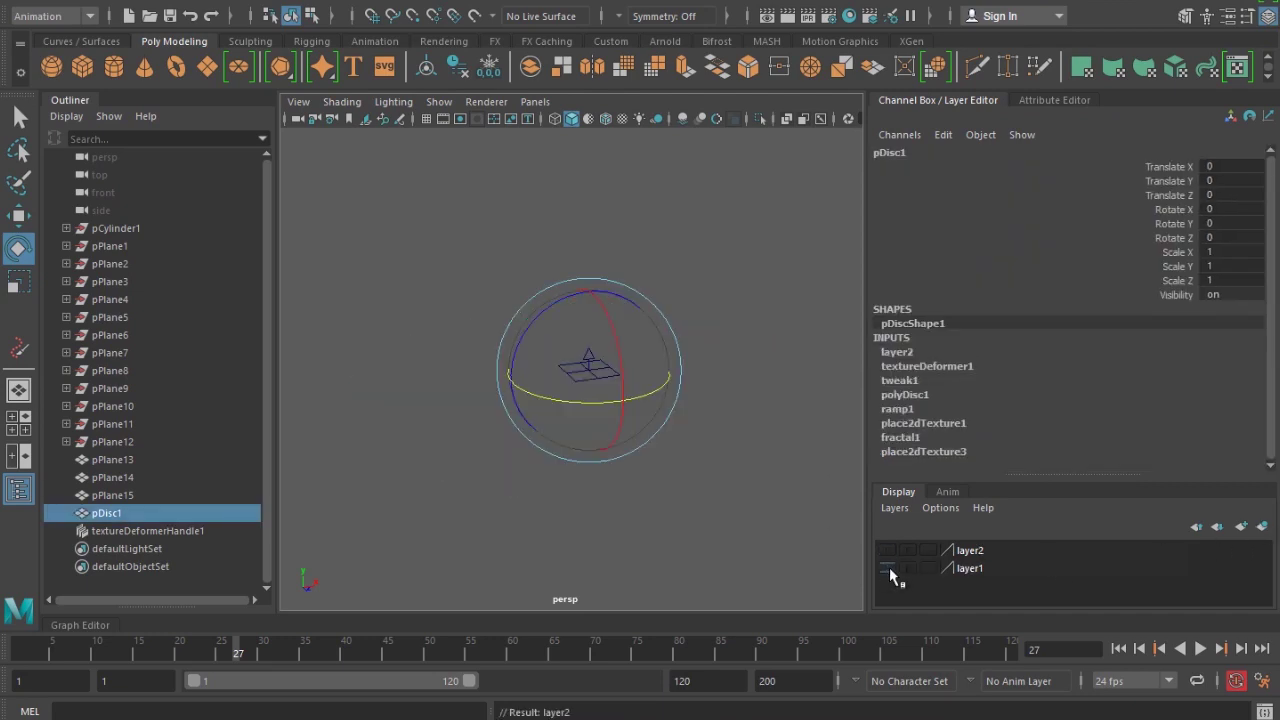
- Select all the palm tree parts and delete their construction history
left_click(675, 514)
left_click_drag(592, 304, 636, 336)
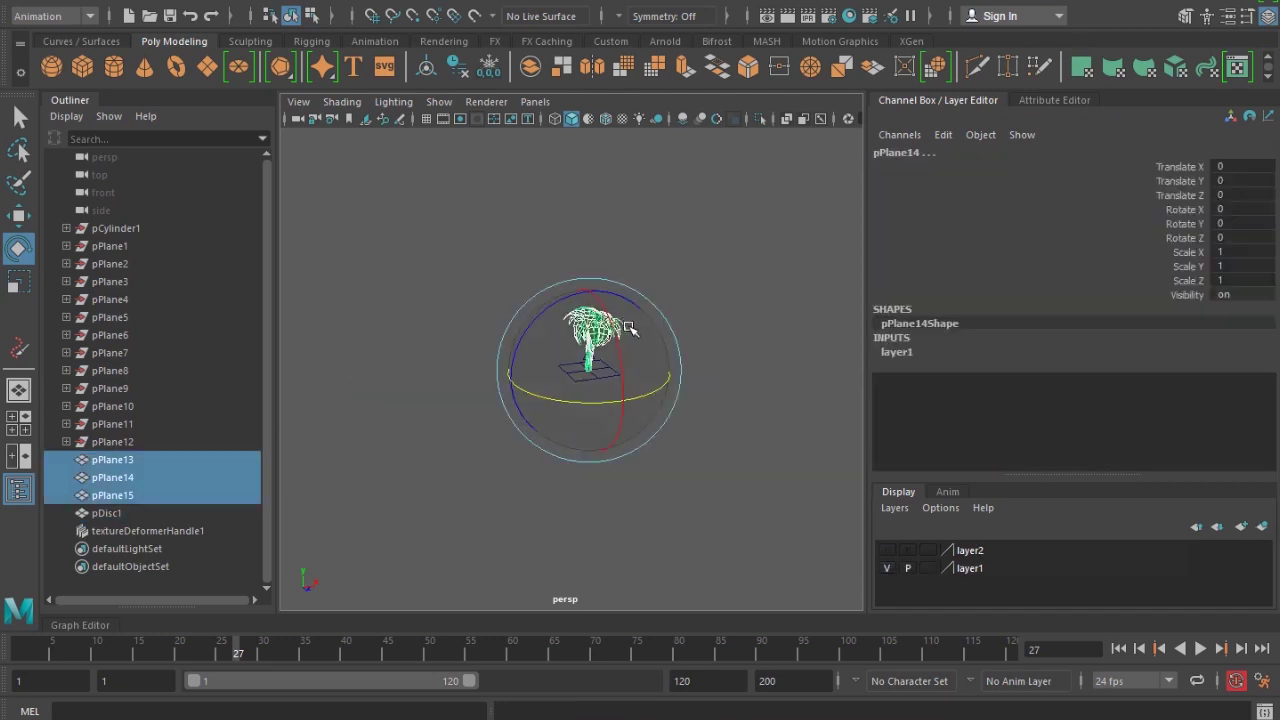
left_click(62, 2)
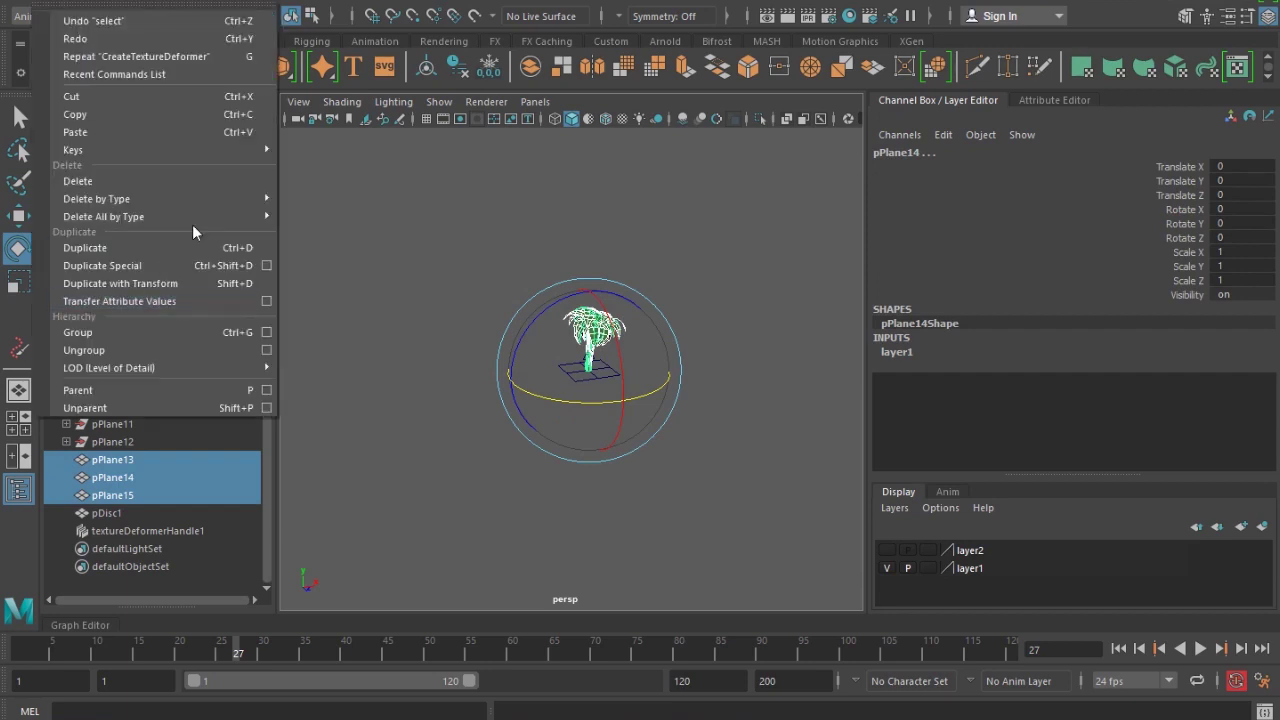
mouse_move(209, 200)
left_click(333, 210)
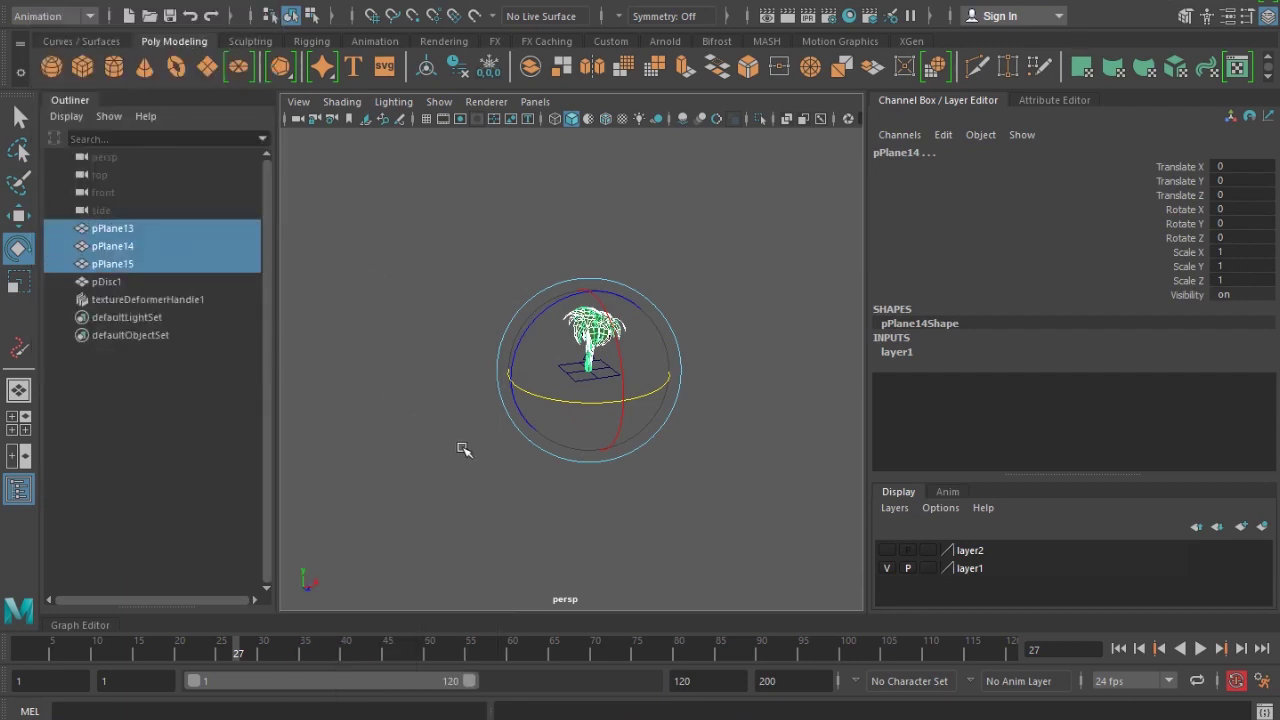
- Show textures, try sliding pPlane14 and pPlane15 apart, then undo the moves
key("f")
left_click(703, 466)
key("6")
left_click(531, 399)
key("w")
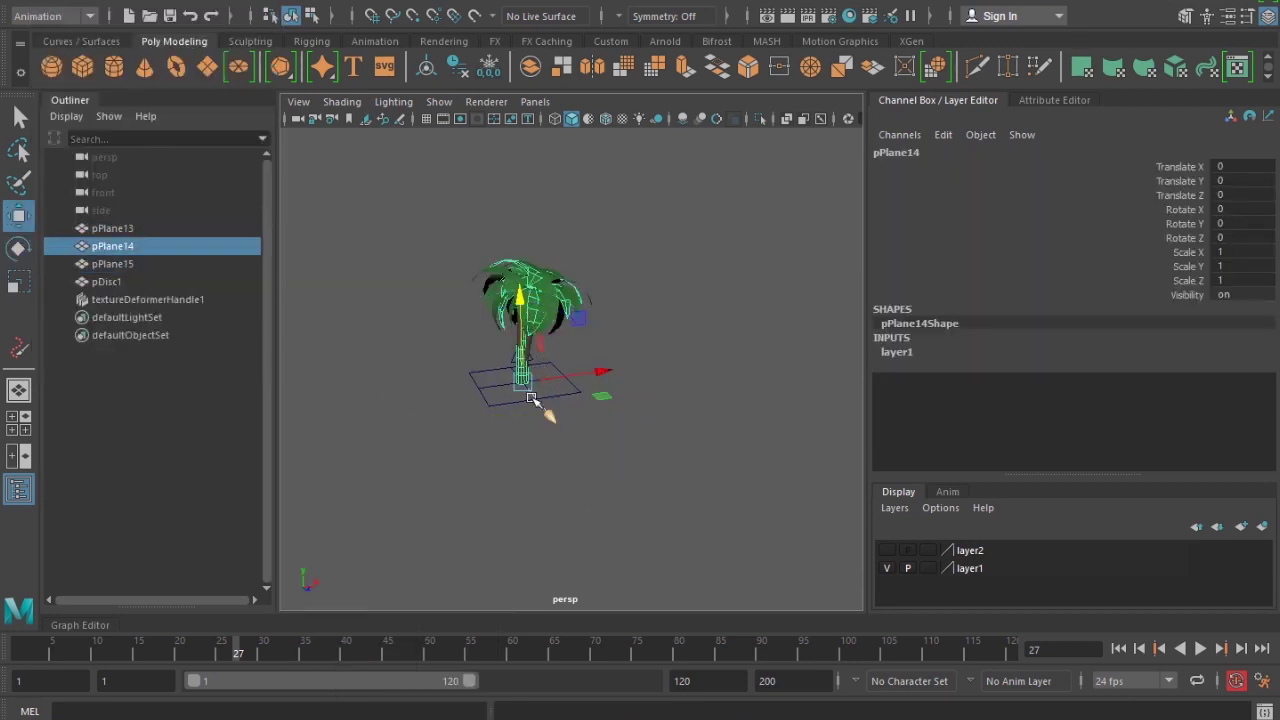
left_click_drag(596, 372, 716, 368)
left_click(531, 335)
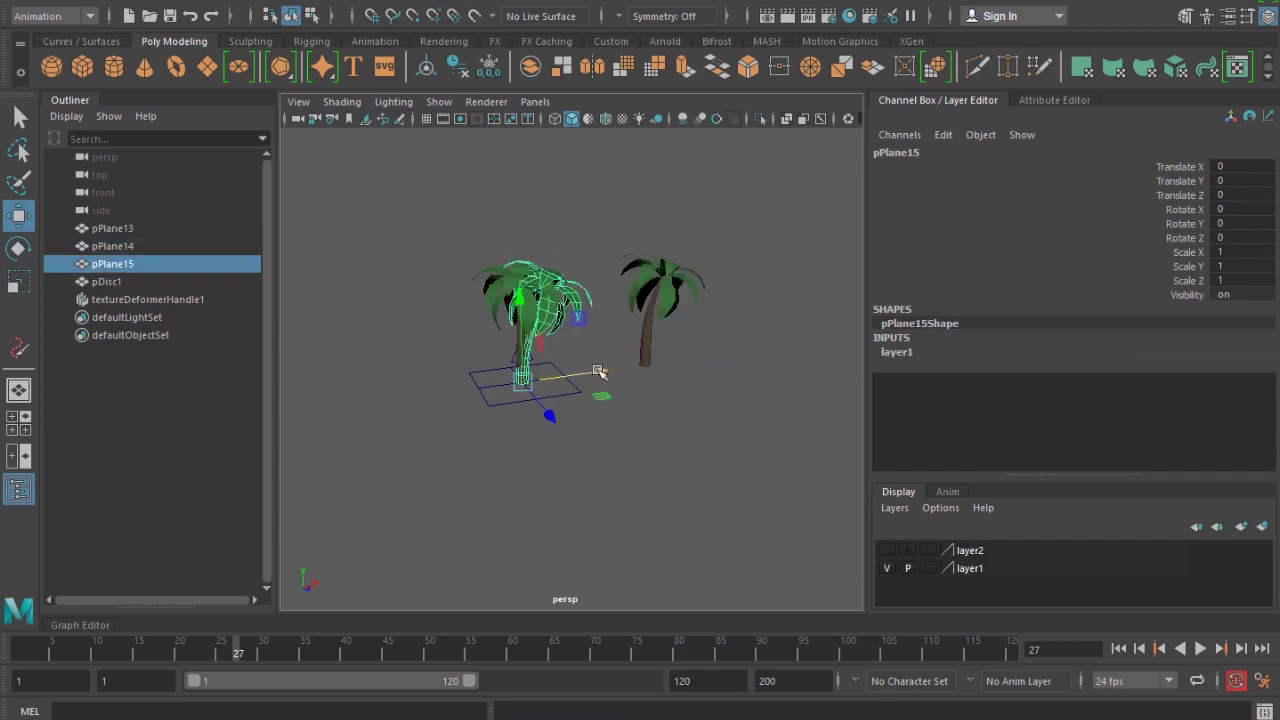
left_click_drag(598, 372, 645, 371)
left_click(606, 460)
scroll(582, 409, "up", 3)
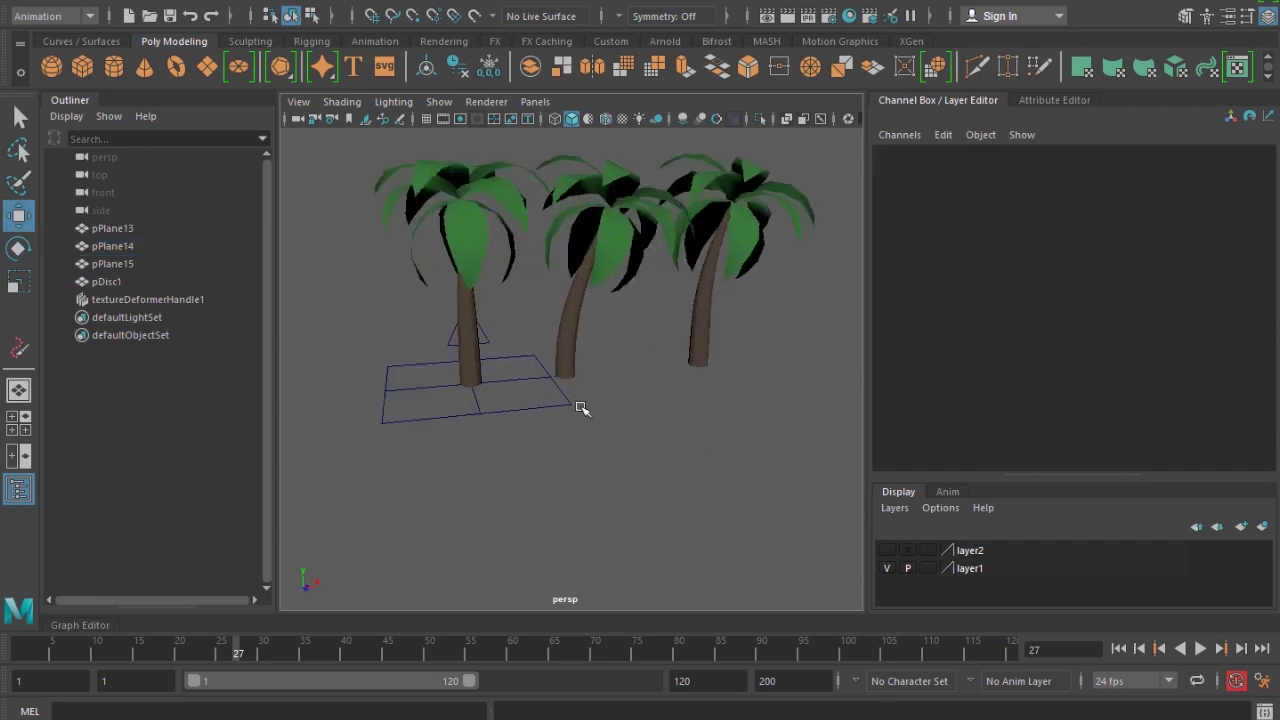
key("ctrl+z")
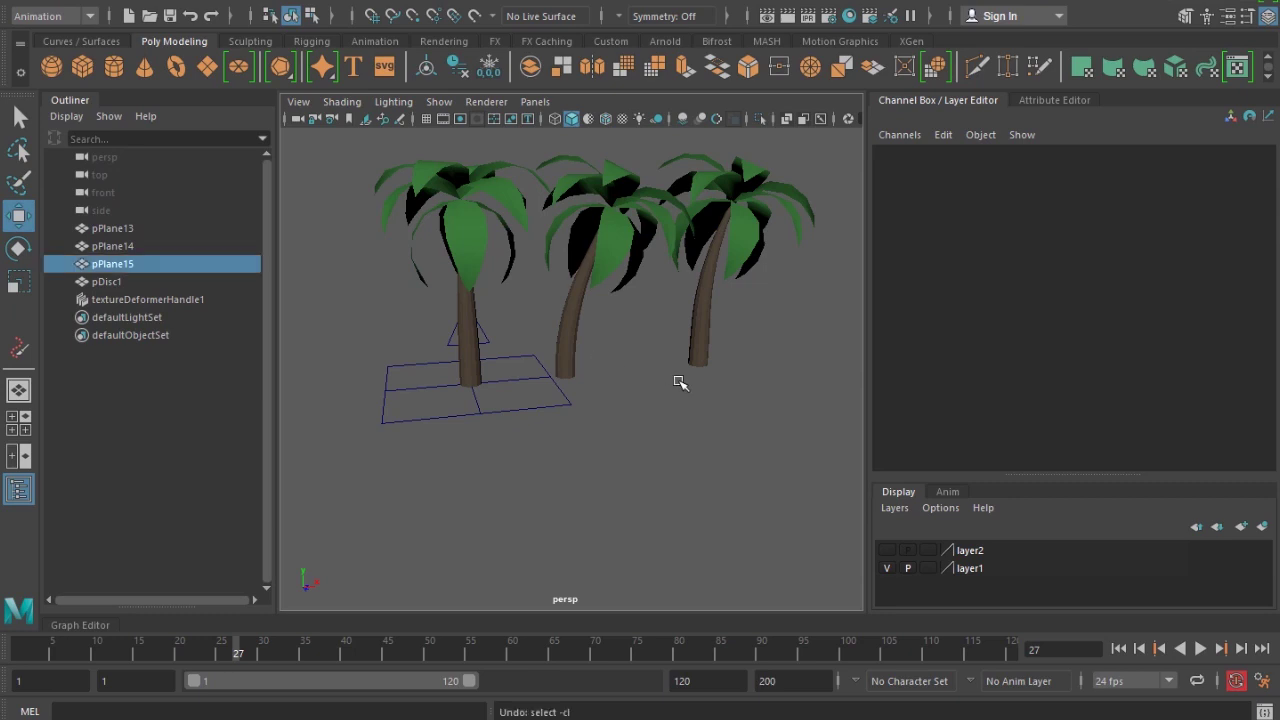
key("ctrl+z")
key("ctrl+z")
key("ctrl+z")
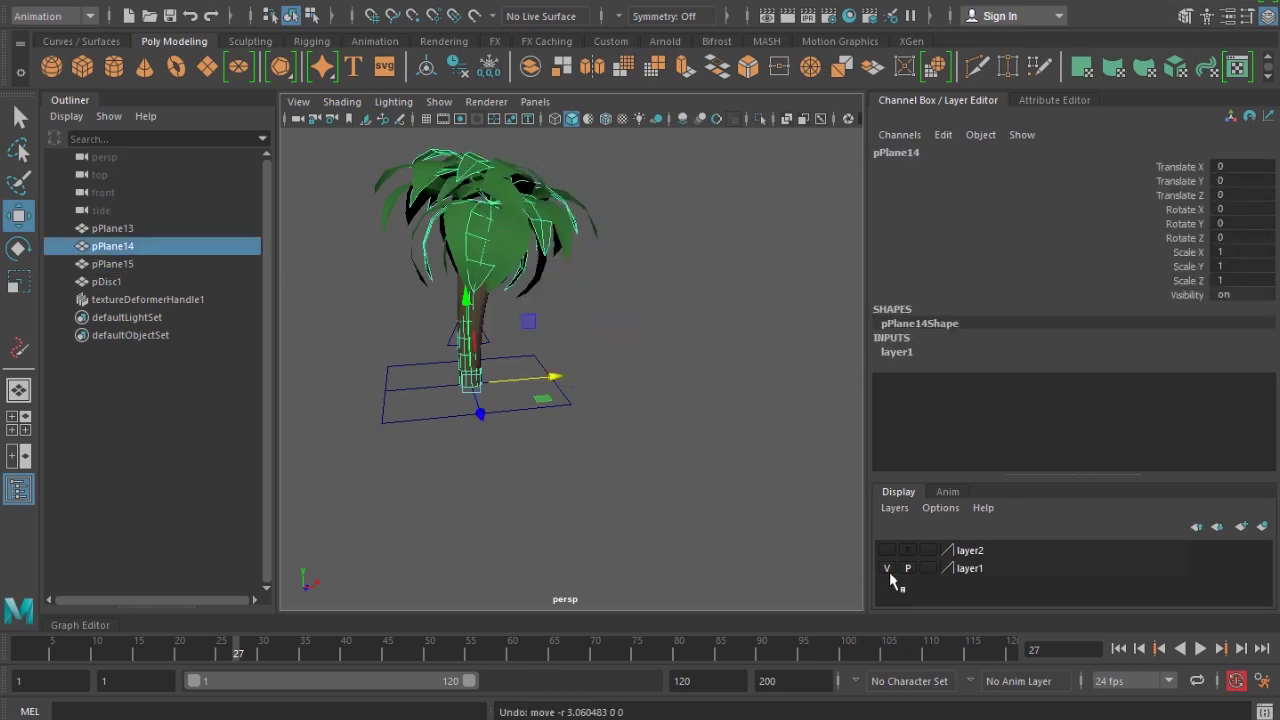
- Select pPlane13–15, hide the palm tree layer and show the terrain layer
left_click(120, 229)
left_click(130, 248, "shift")
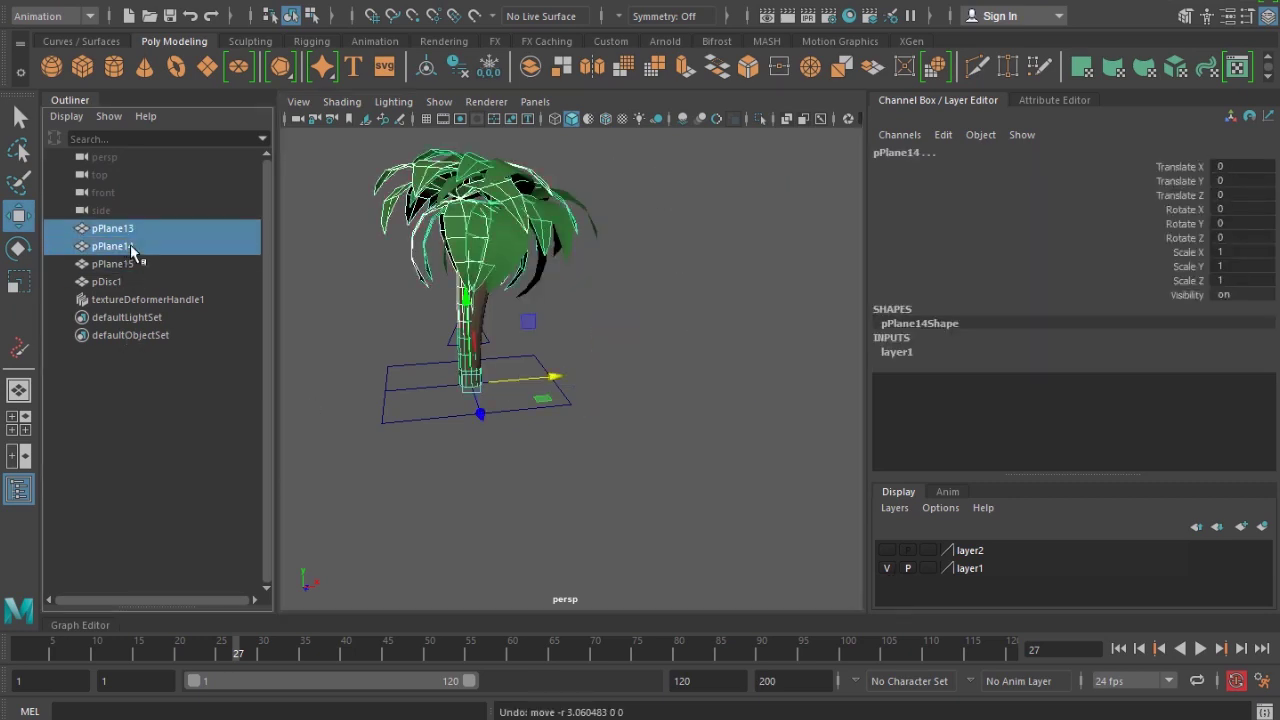
left_click(138, 246, "ctrl")
left_click(138, 246, "ctrl")
left_click(139, 262, "shift")
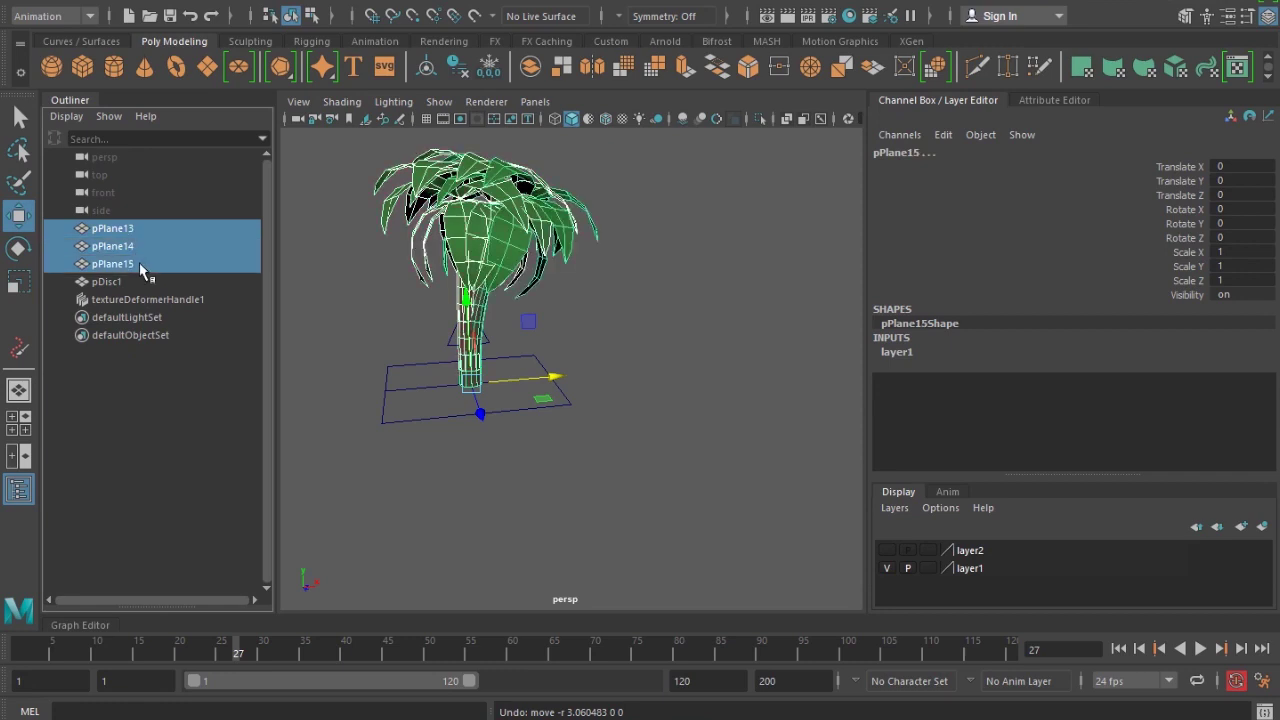
left_click(885, 568)
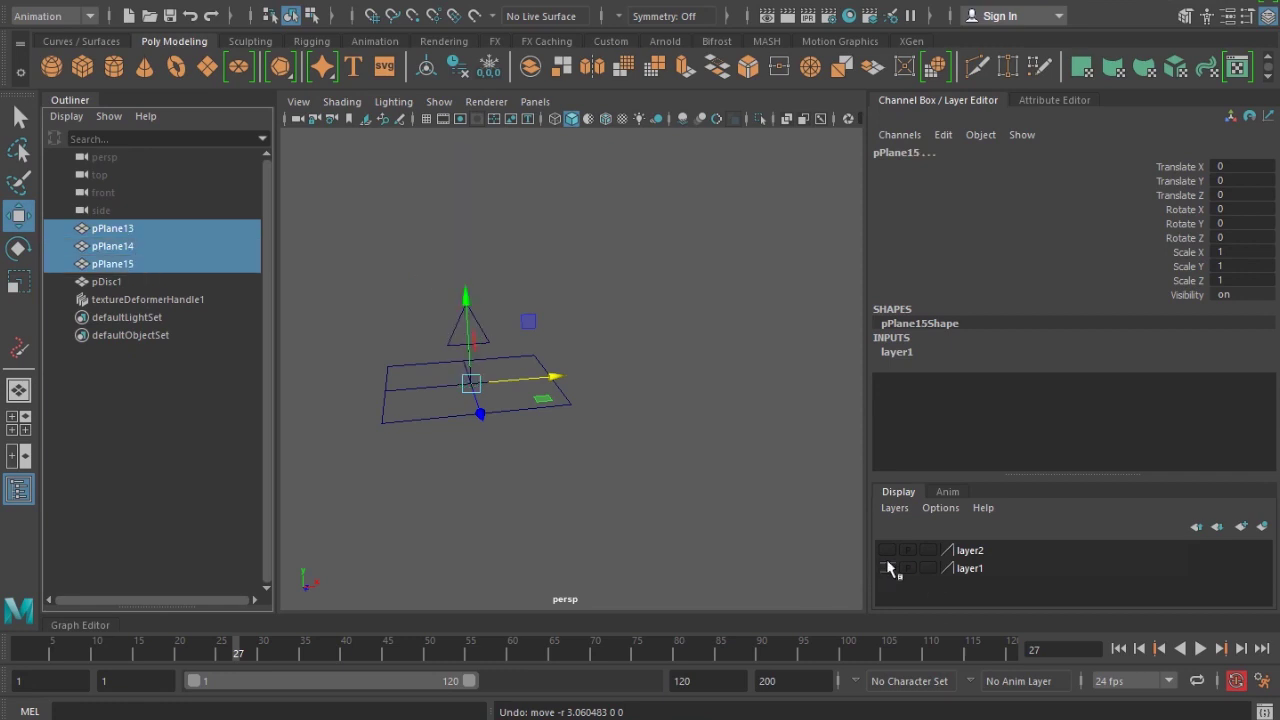
left_click(886, 550)
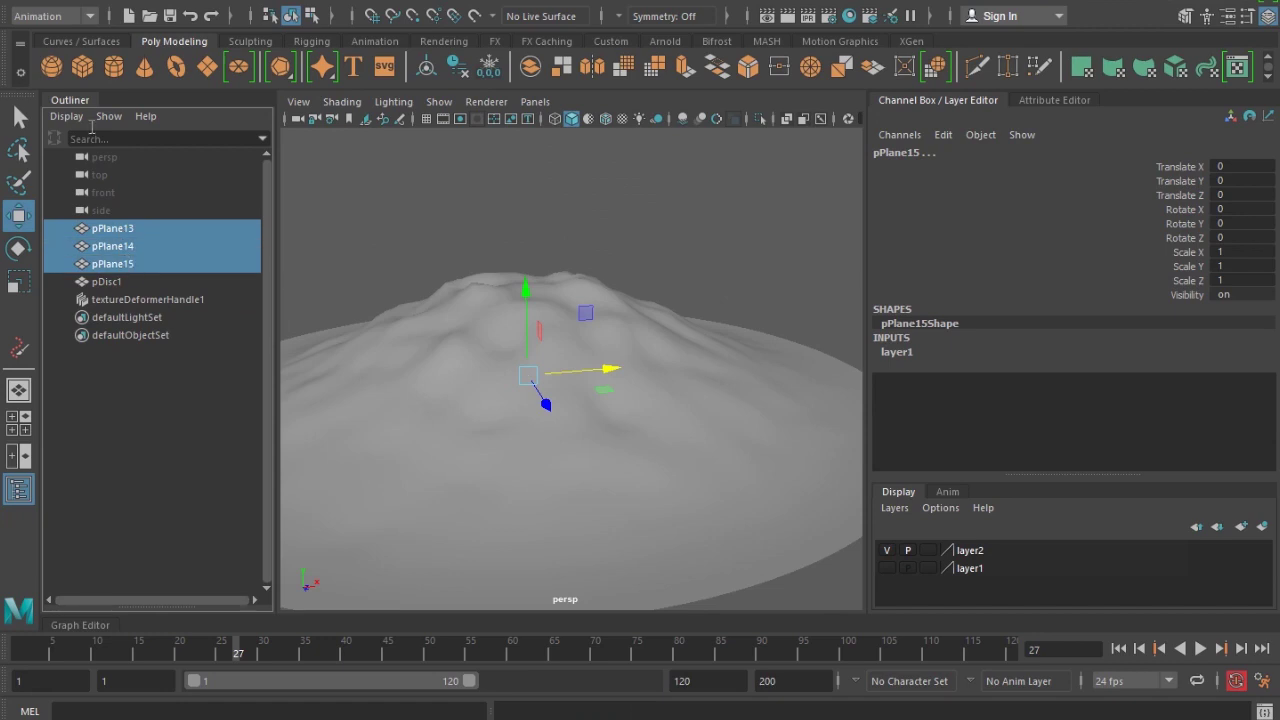
left_click(557, 2)
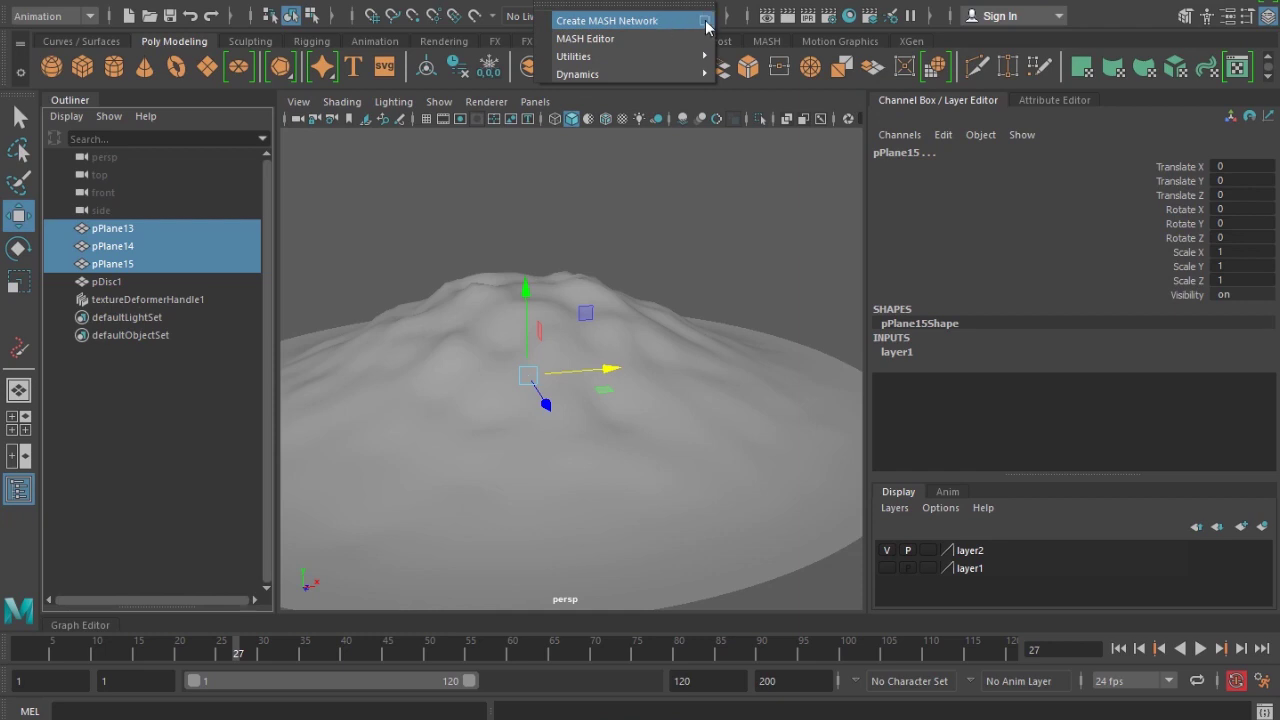
- Create a MASH network from the palm tree and set Distribute to 10 points
left_click(605, 20)
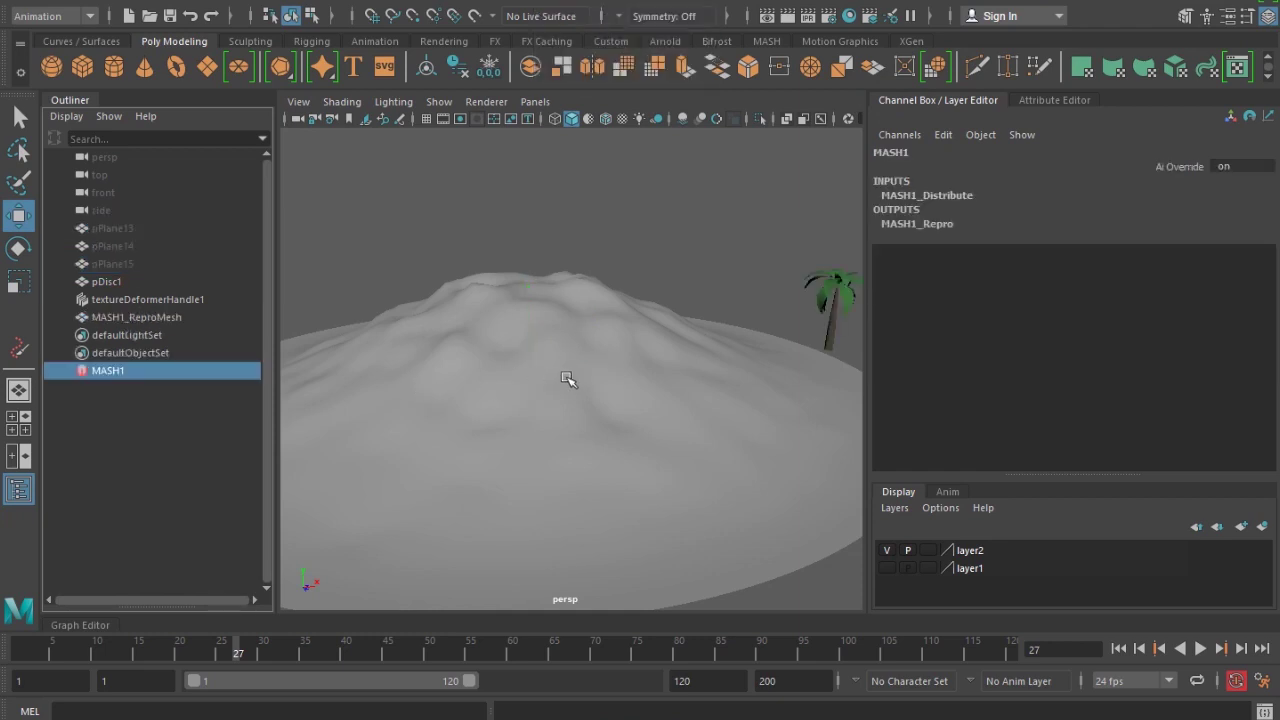
scroll(568, 378, "down", 5)
mouse_move(580, 391)
left_mouse_down("alt")
mouse_move(651, 391)
mouse_move(583, 299)
mouse_move(571, 354)
mouse_move(586, 386)
mouse_move(551, 374)
left_mouse_up("alt")
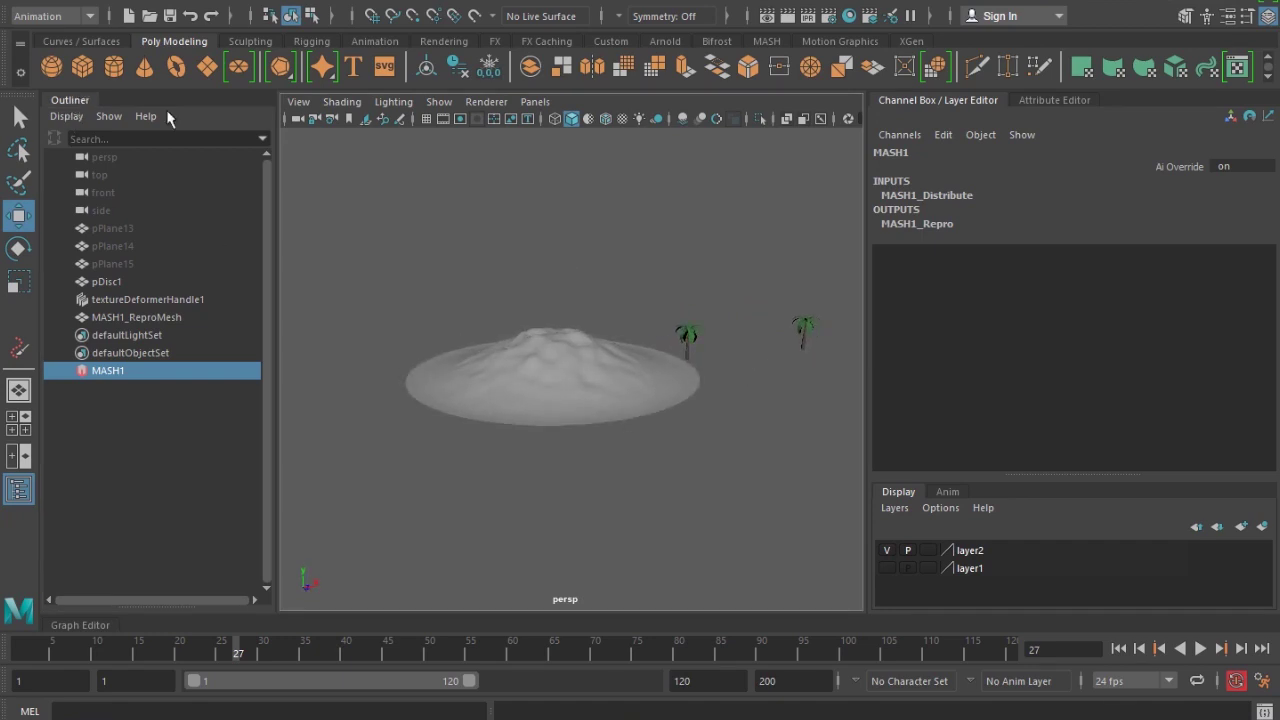
left_click(1050, 99)
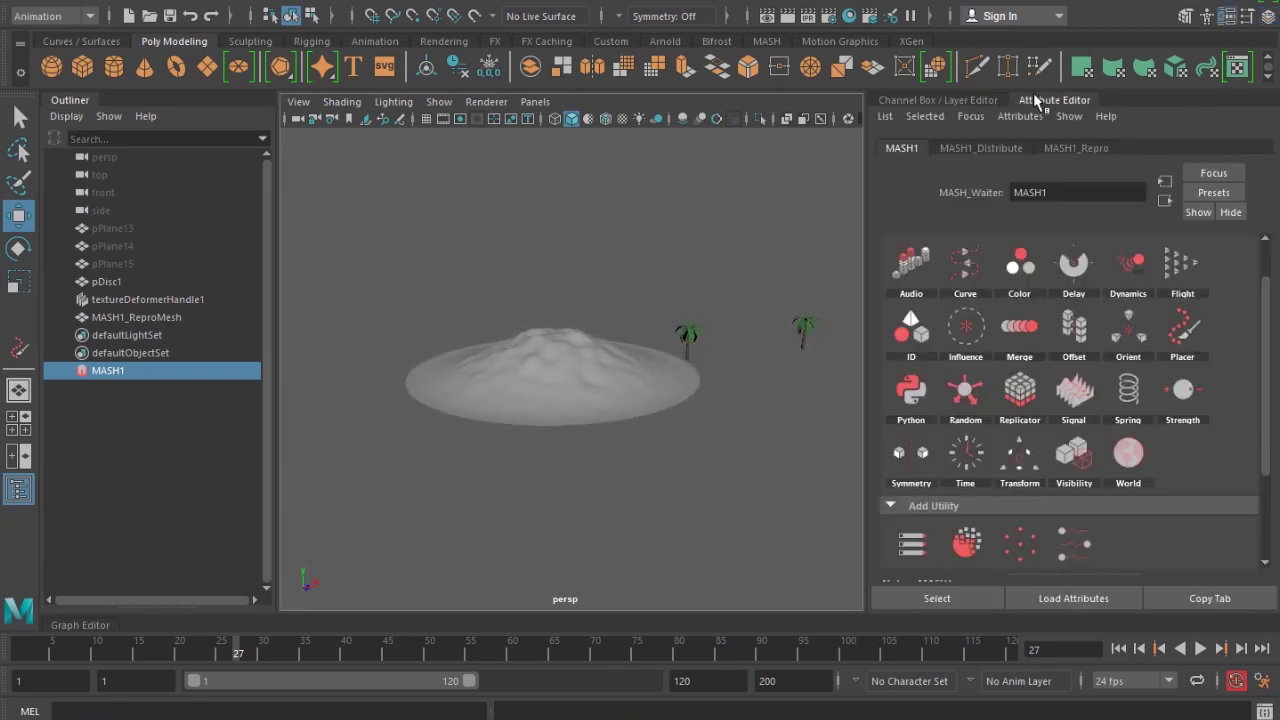
left_click(982, 150)
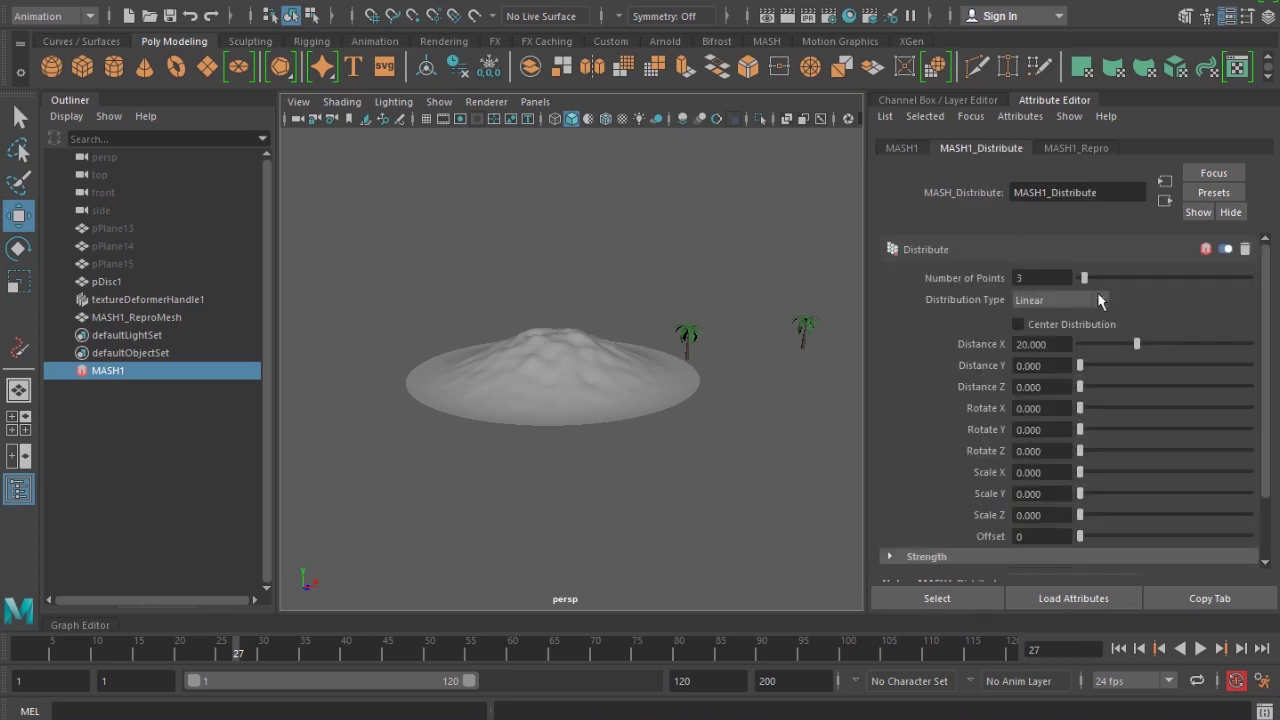
mouse_move(1084, 278)
left_mouse_down()
mouse_move(1115, 280)
mouse_move(1095, 283)
left_mouse_up()
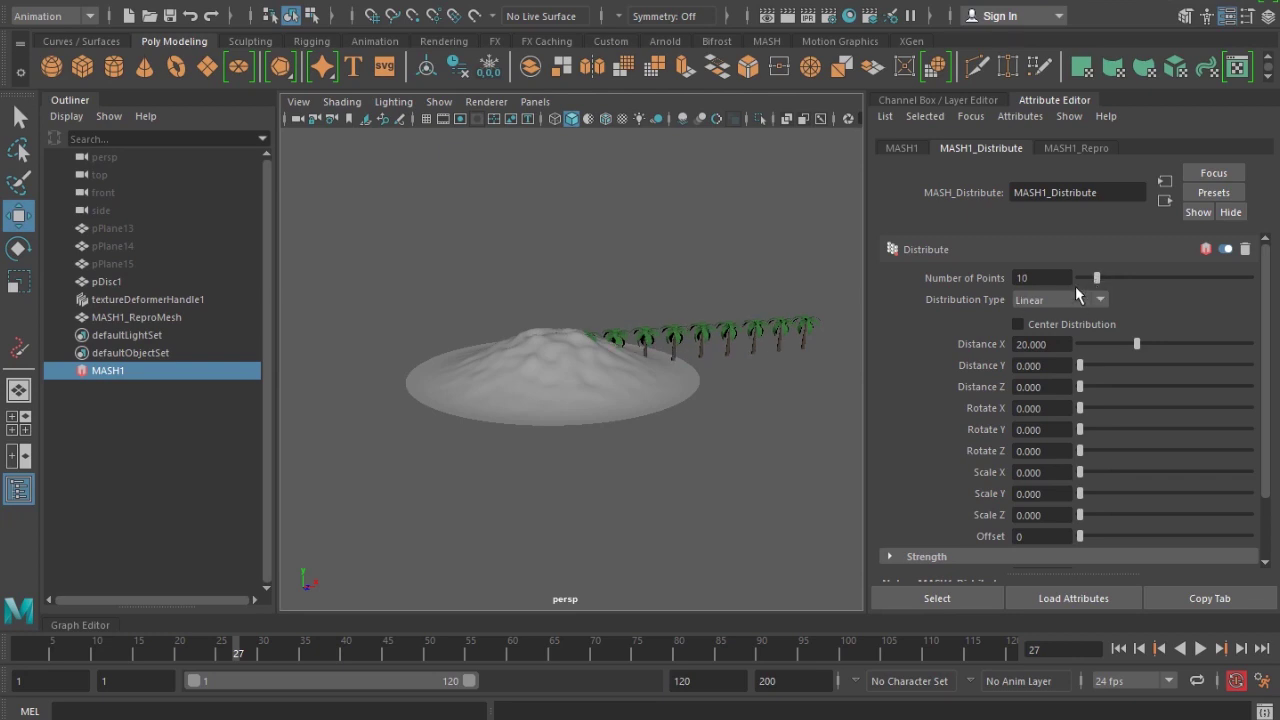
left_click(902, 147)
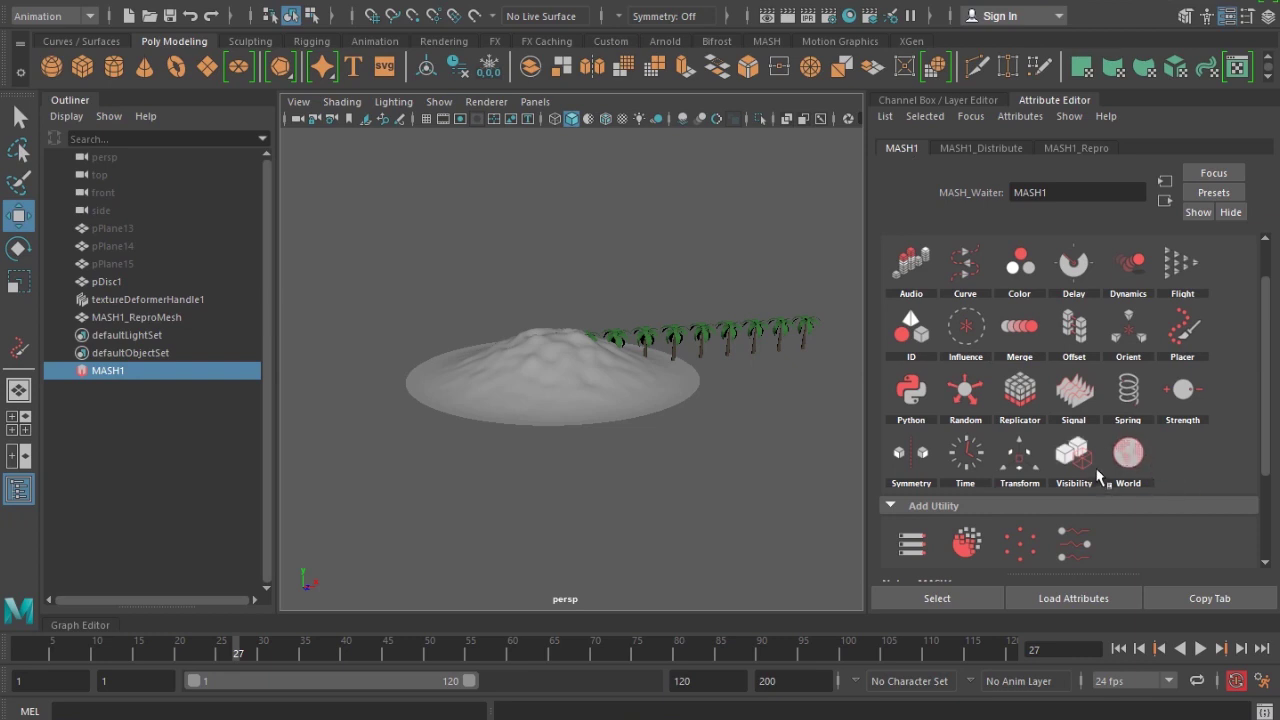
- Add a World node to MASH1 and set its Cluster Mode to Map Based
left_click_drag(1127, 458, 1151, 468)
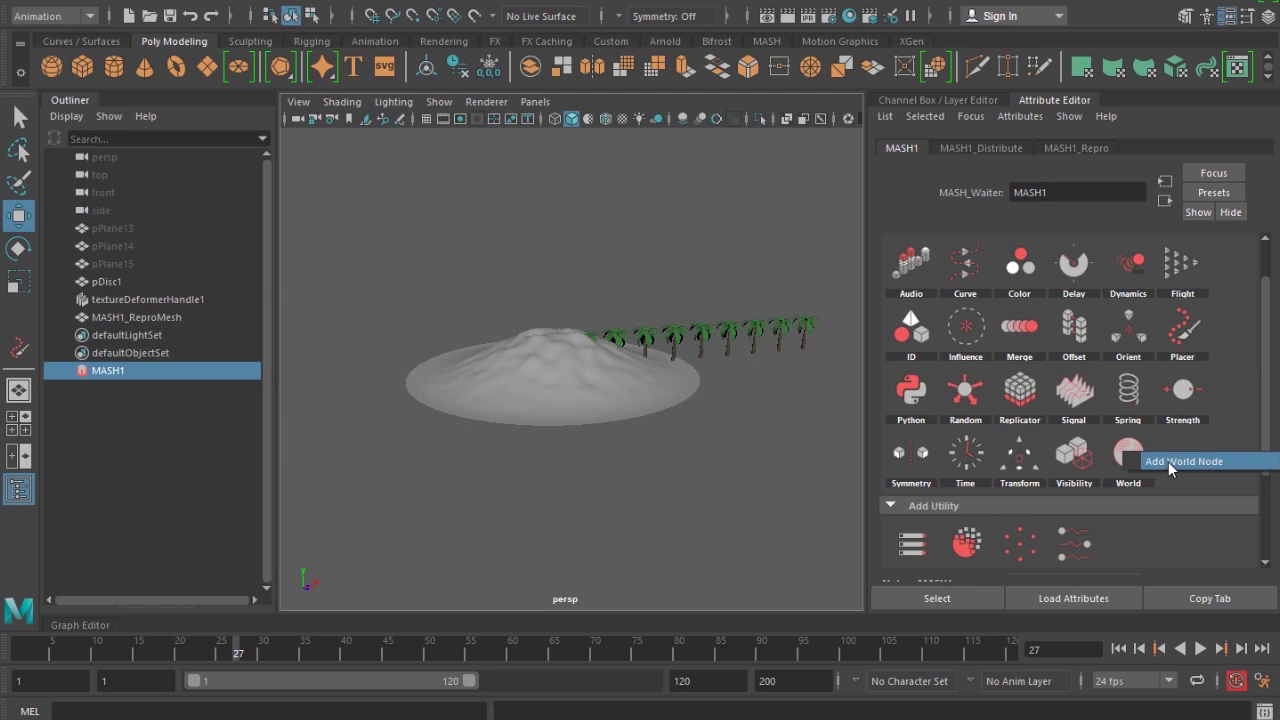
left_click_drag(1168, 461, 1167, 460)
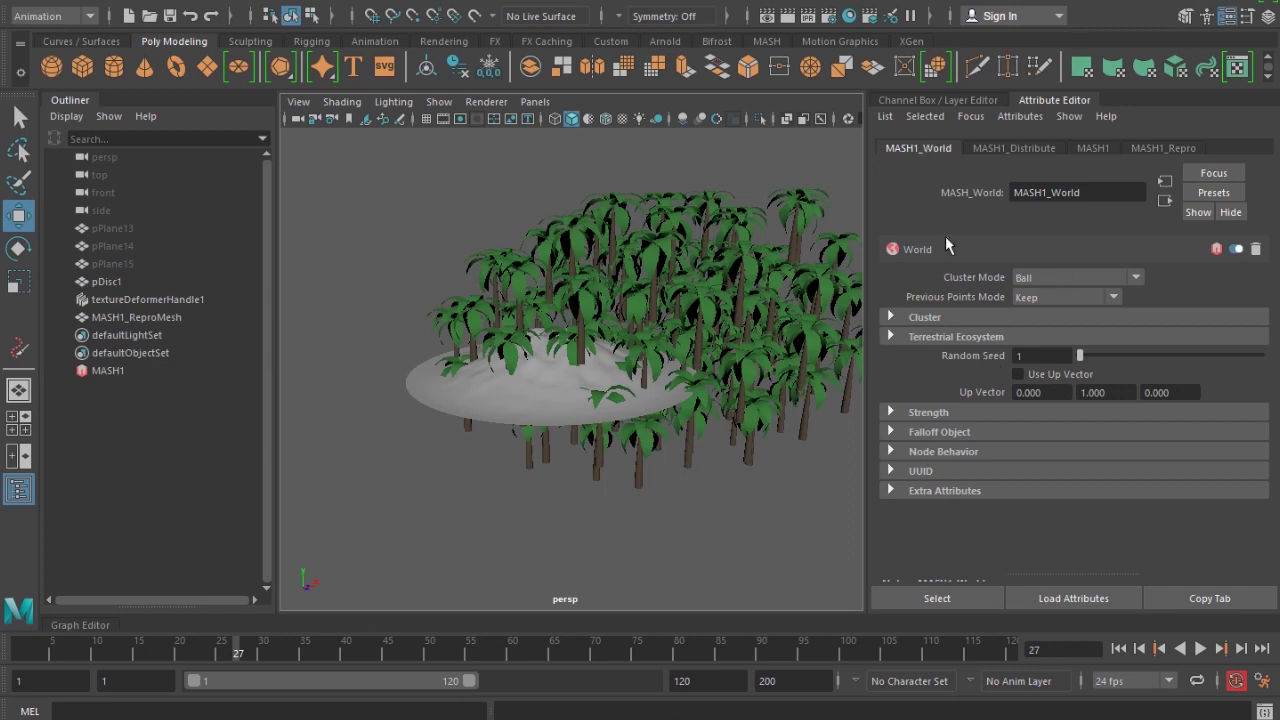
left_click(1092, 274)
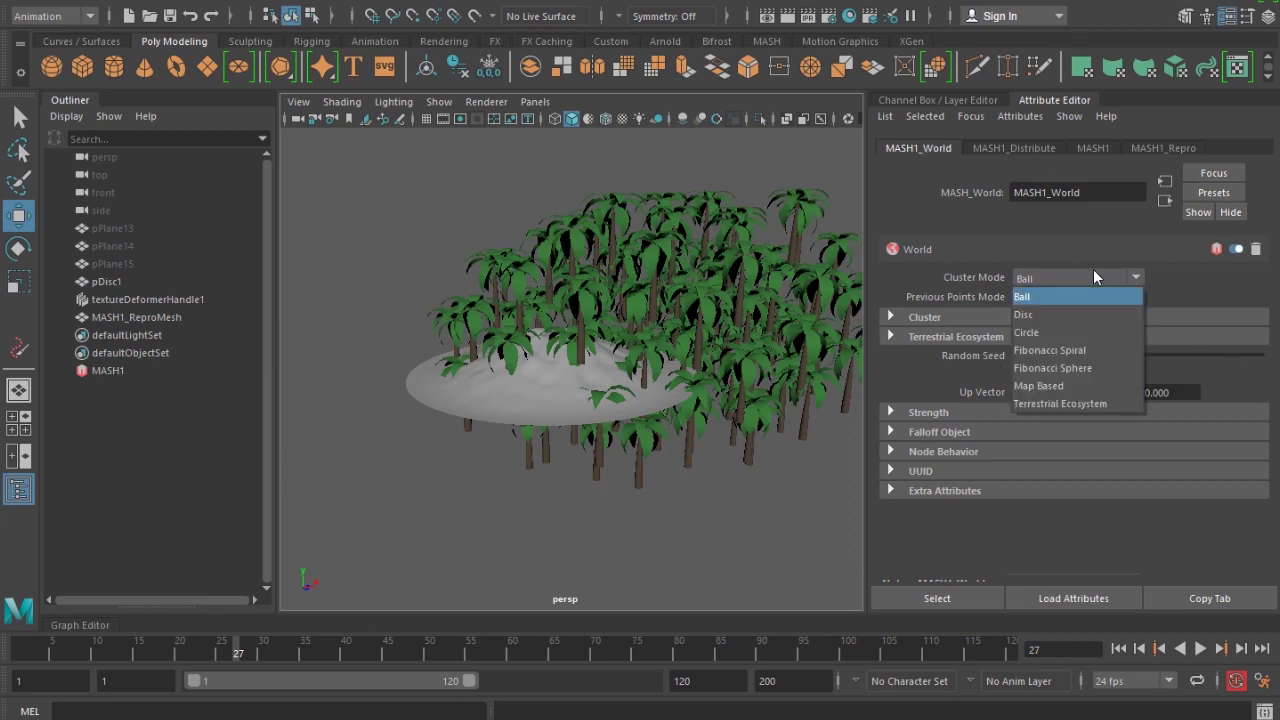
left_click(1057, 385)
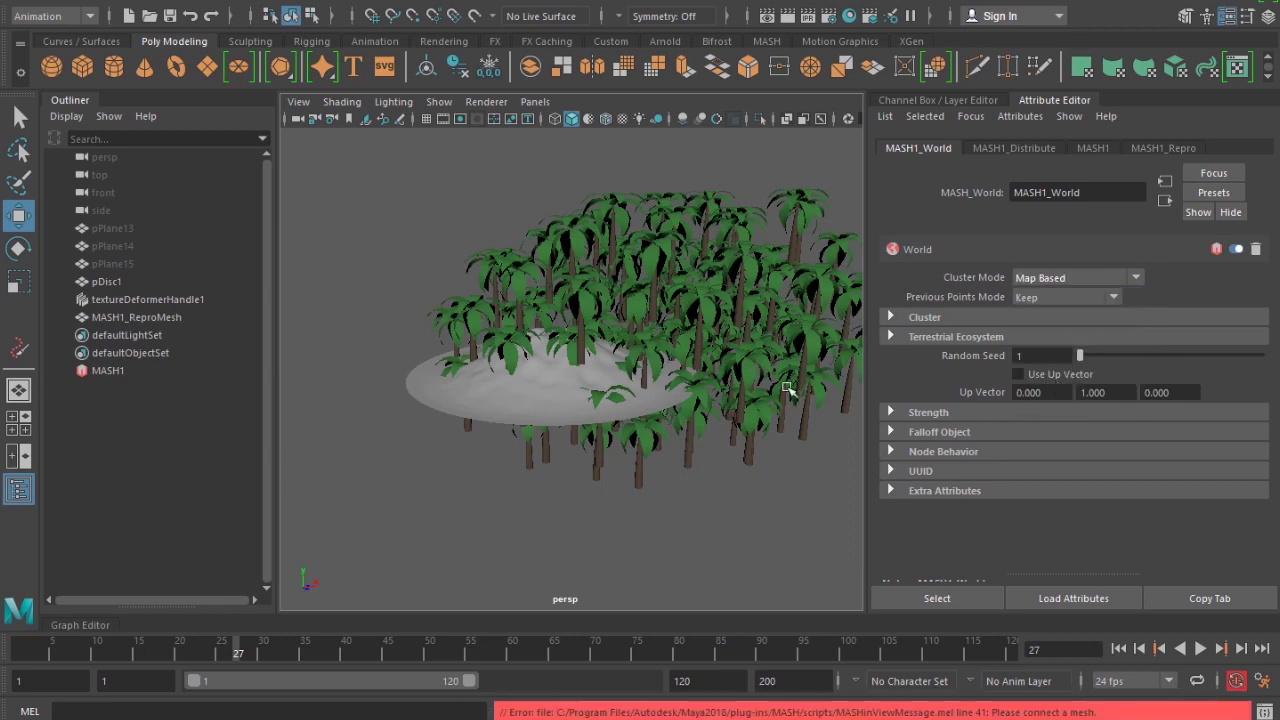
- Expand MASH1_World's Cluster Settings and Map Settings sections
left_click(939, 316)
scroll(958, 457, "down", 2)
scroll(954, 456, "up", 2)
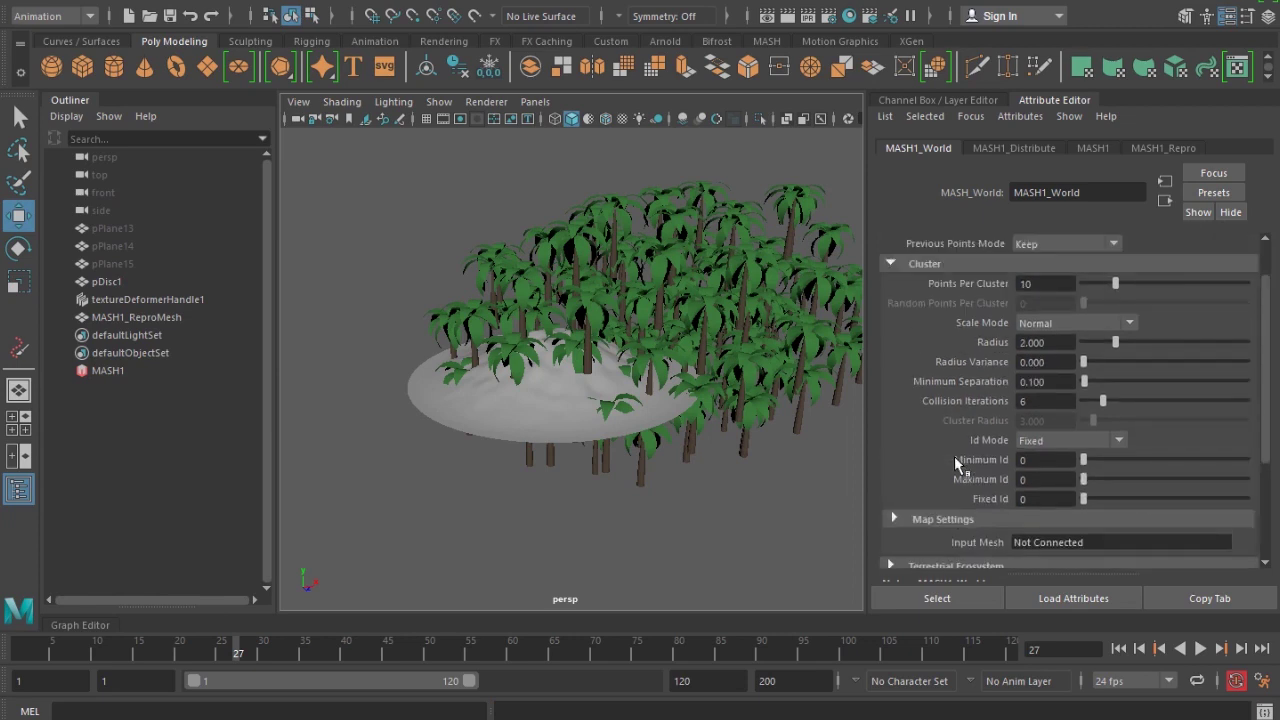
scroll(770, 396, "down", 2)
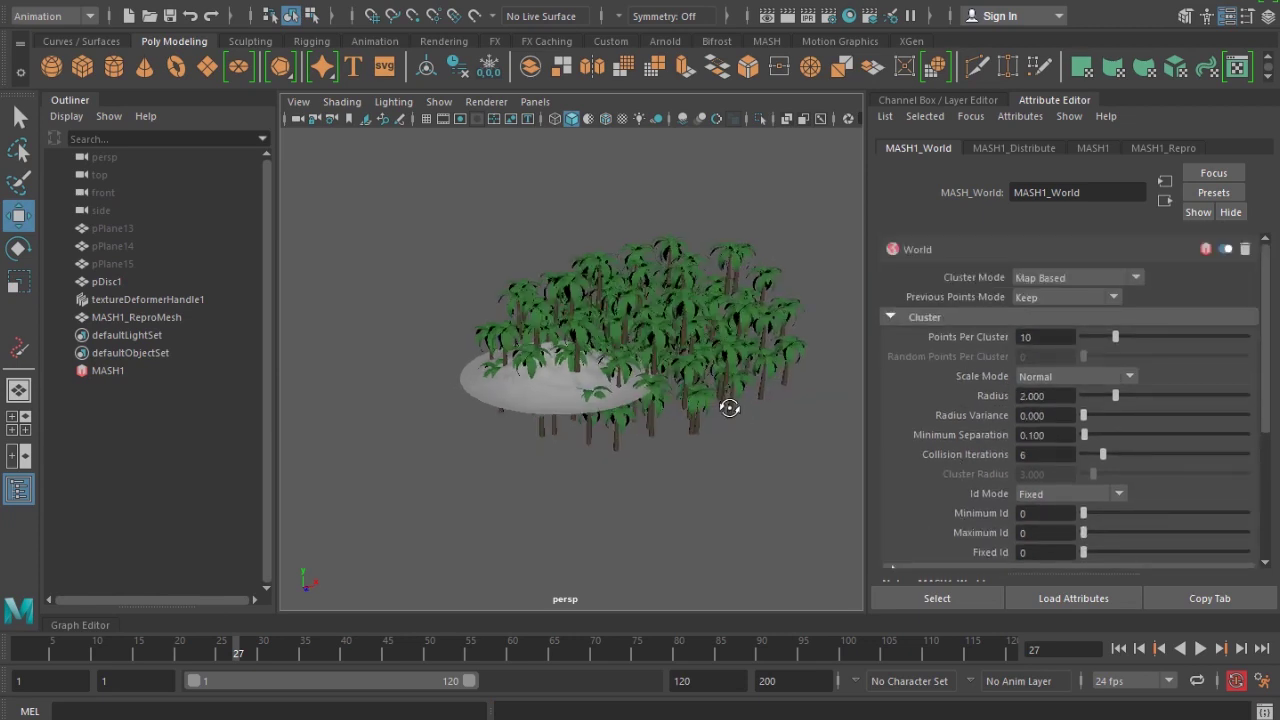
scroll(734, 420, "up", 2)
scroll(1104, 458, "down", 1)
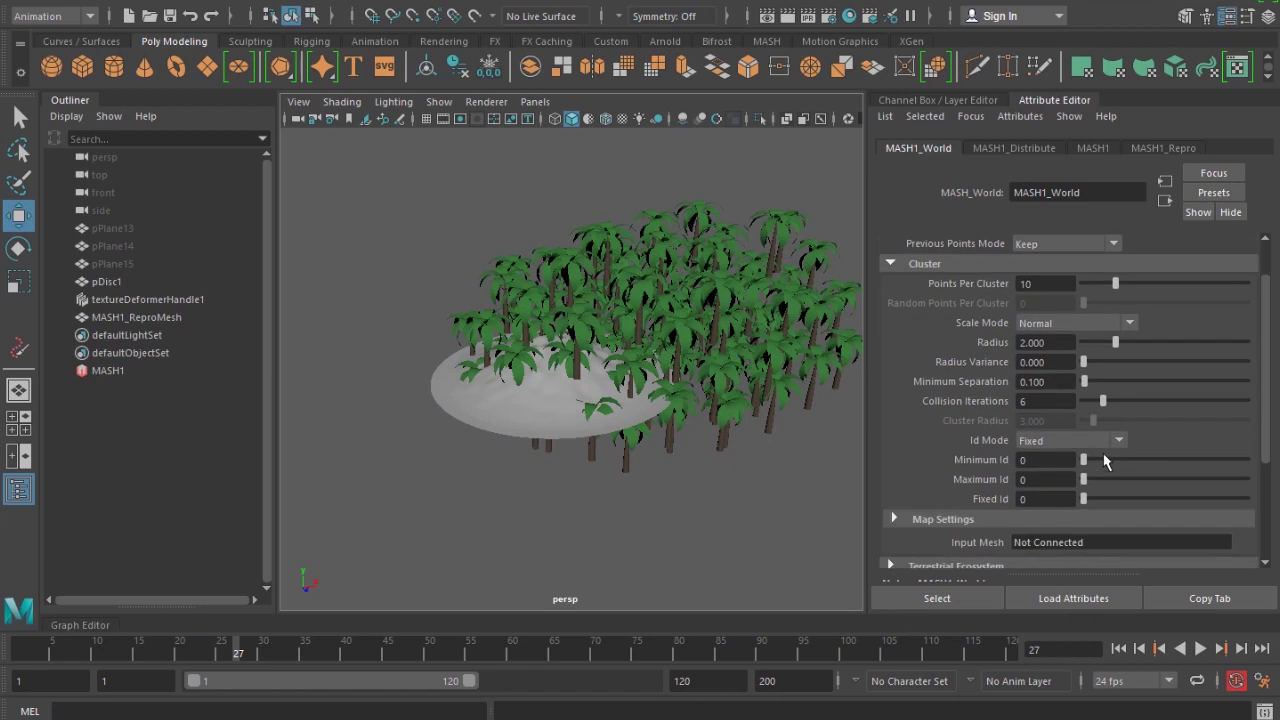
left_click(986, 521)
scroll(986, 521, "down", 2)
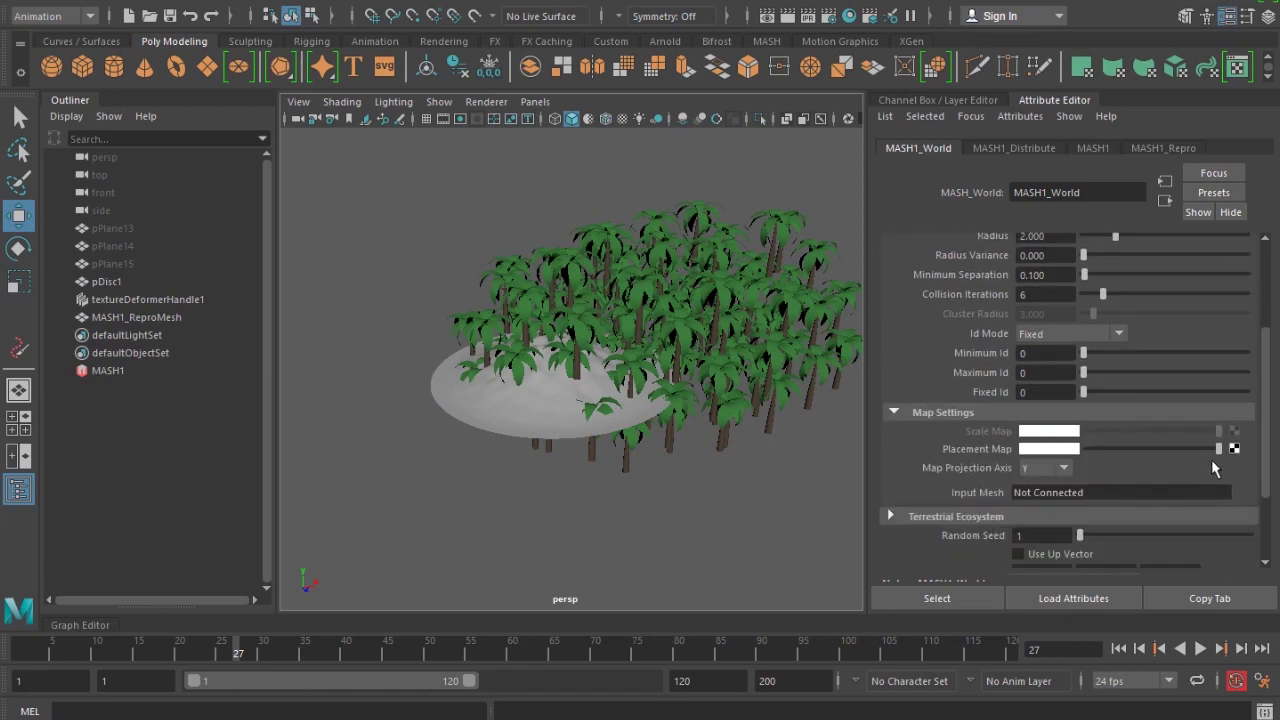
scroll(1107, 394, "up", 2)
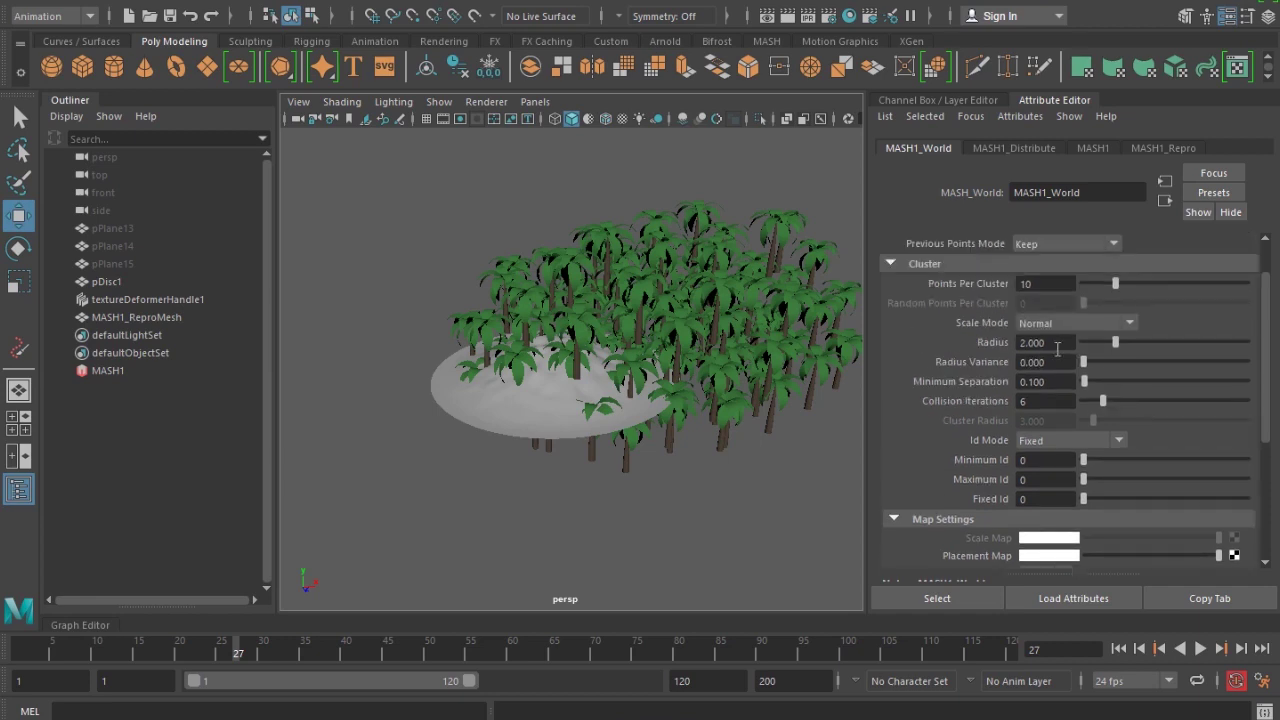
scroll(1057, 348, "up", 1)
scroll(1083, 461, "down", 2)
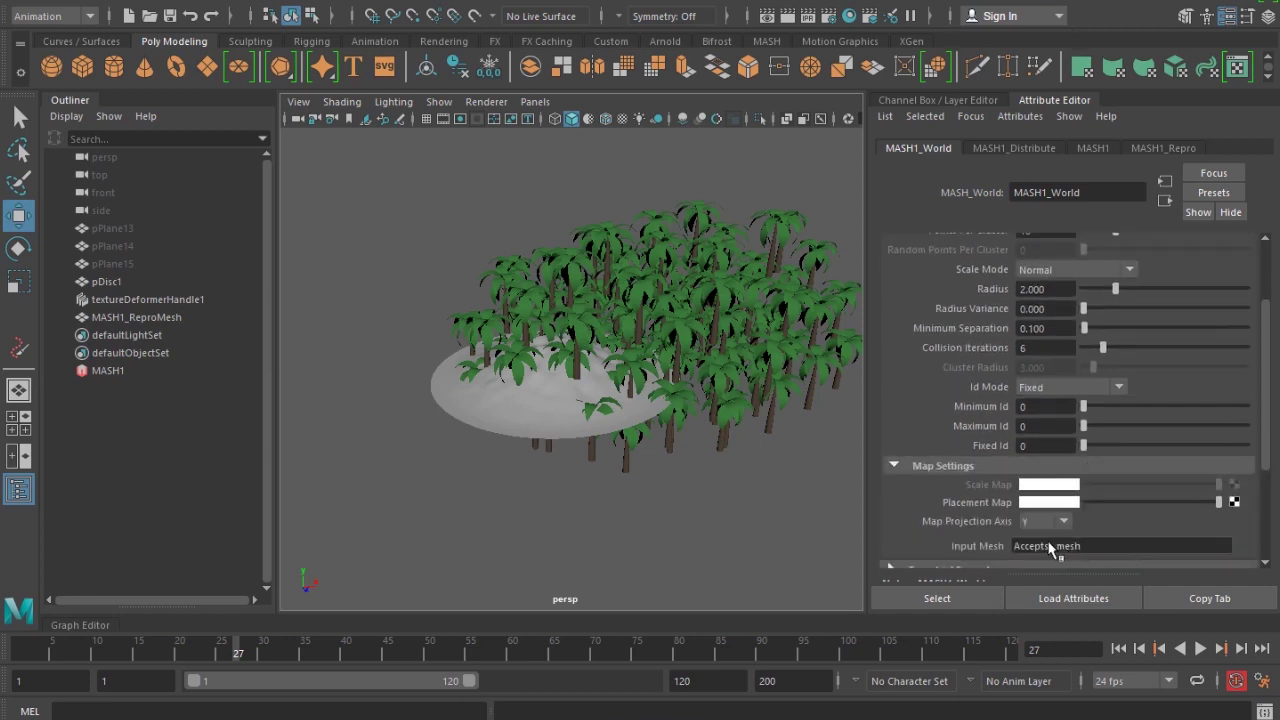
- Assign a Circular Ramp texture as MASH1_World's Placement Map
left_click(1233, 503)
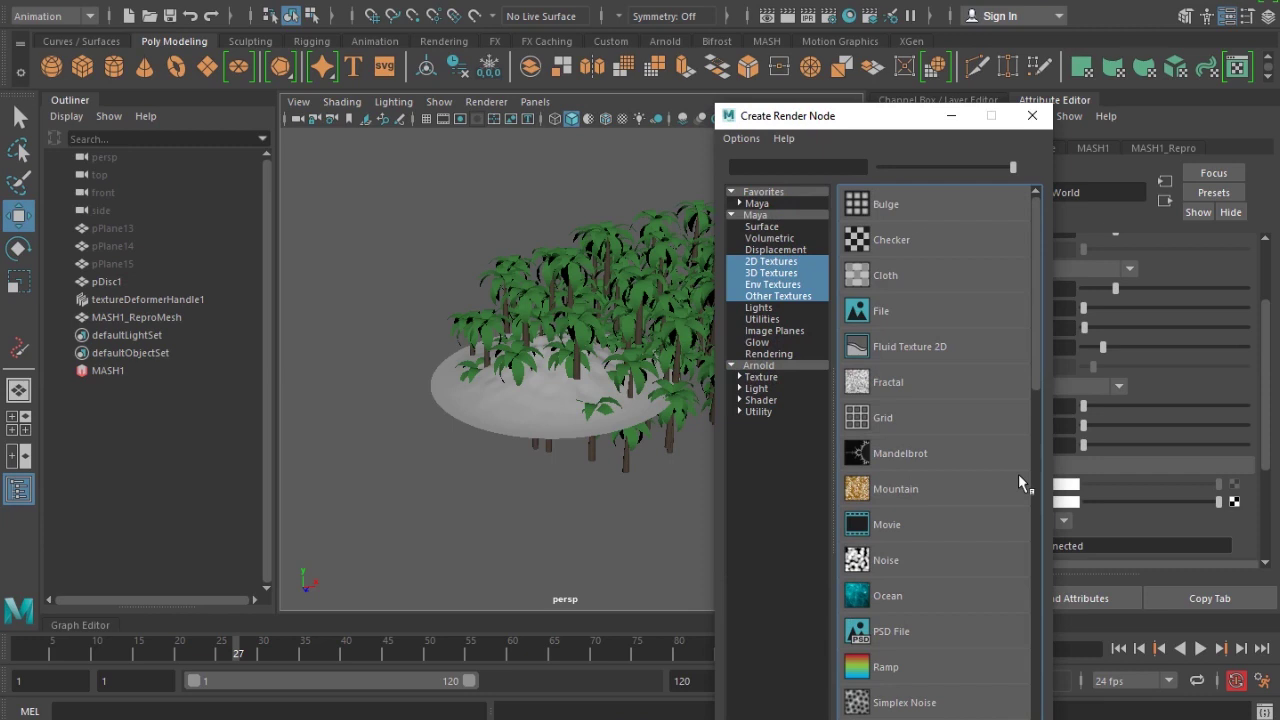
left_click(888, 666)
left_click(1038, 329)
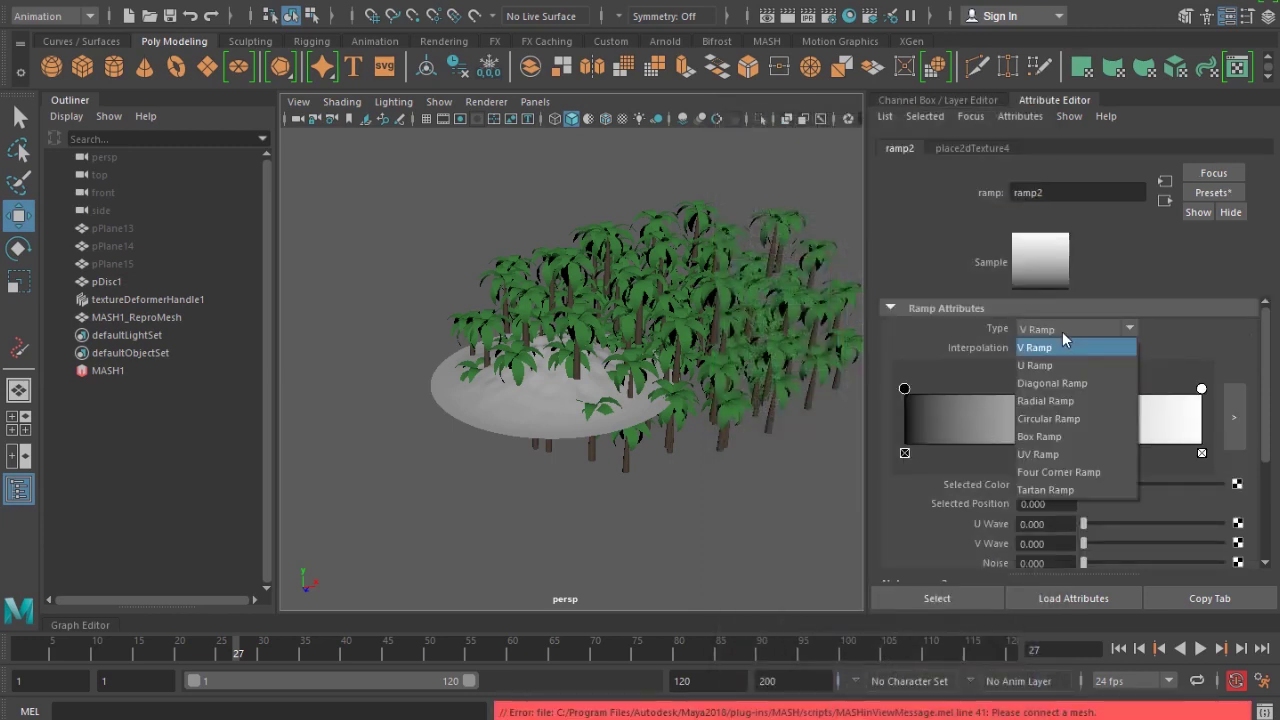
left_click(1048, 419)
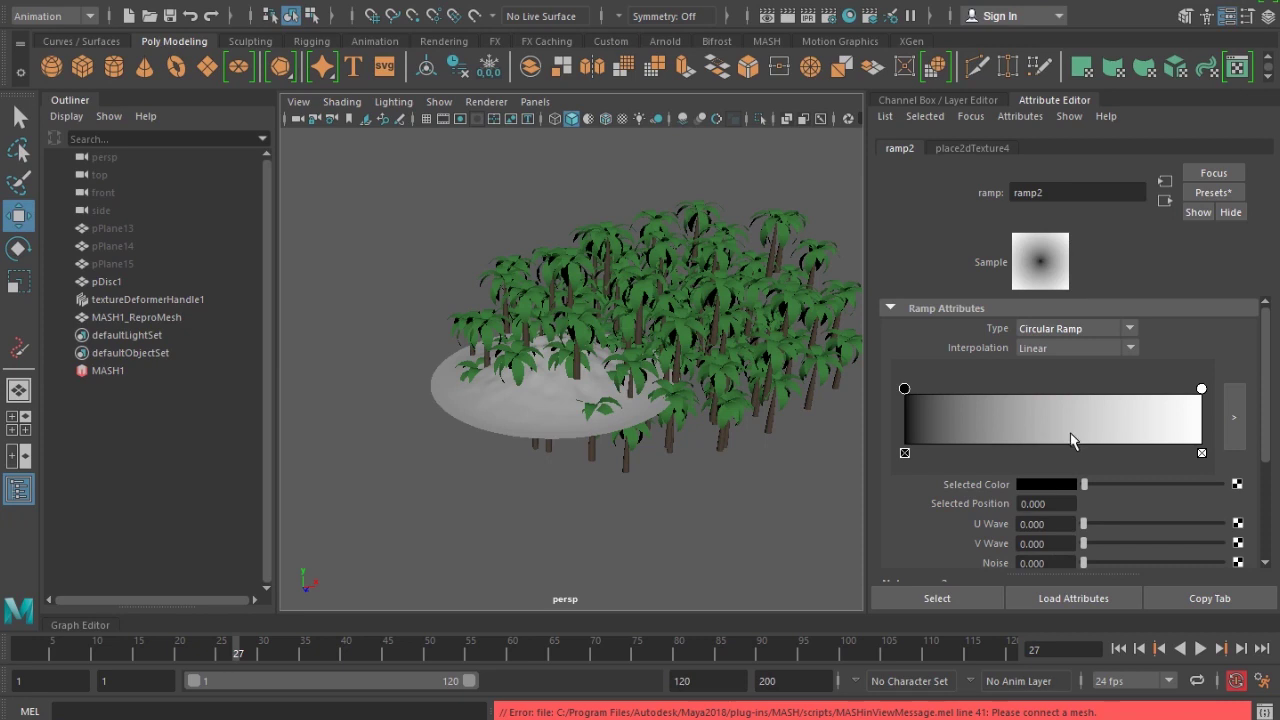
left_click(1164, 200)
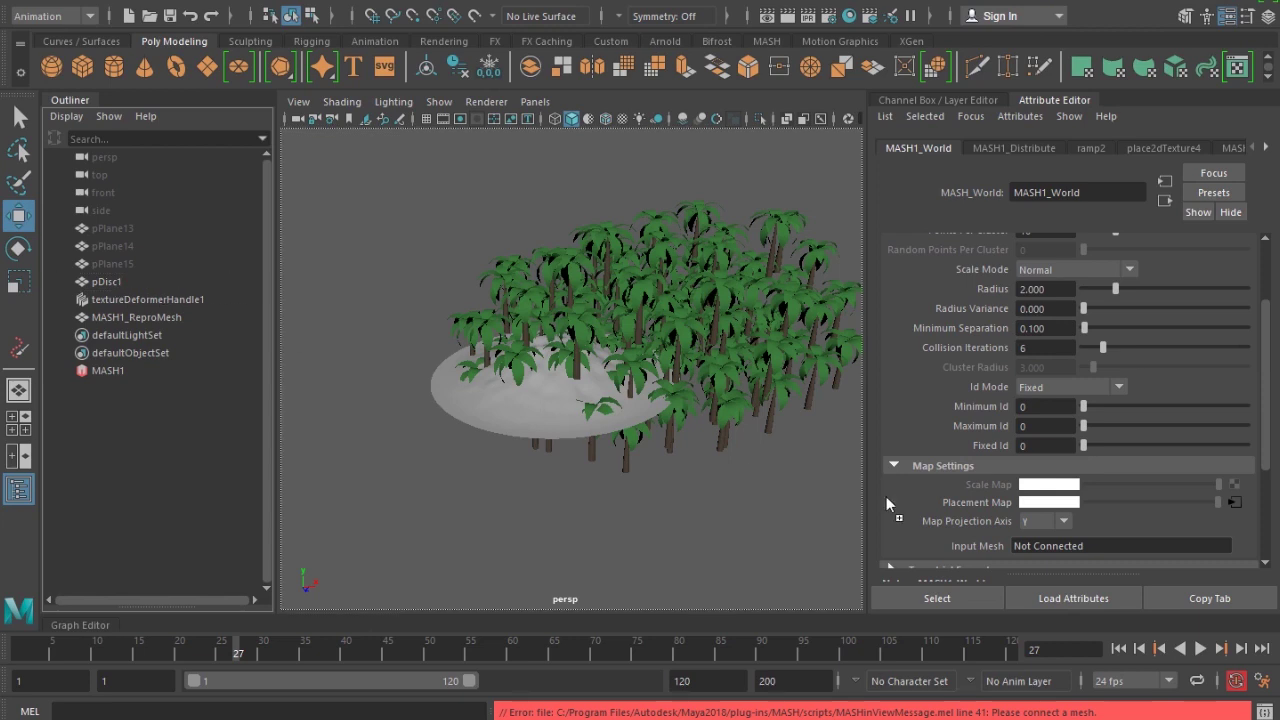
- Set pDiscShape1 as MASH1_World's Input Mesh
middle_click_drag(1054, 548, 1054, 548)
scroll(650, 410, "up", 3)
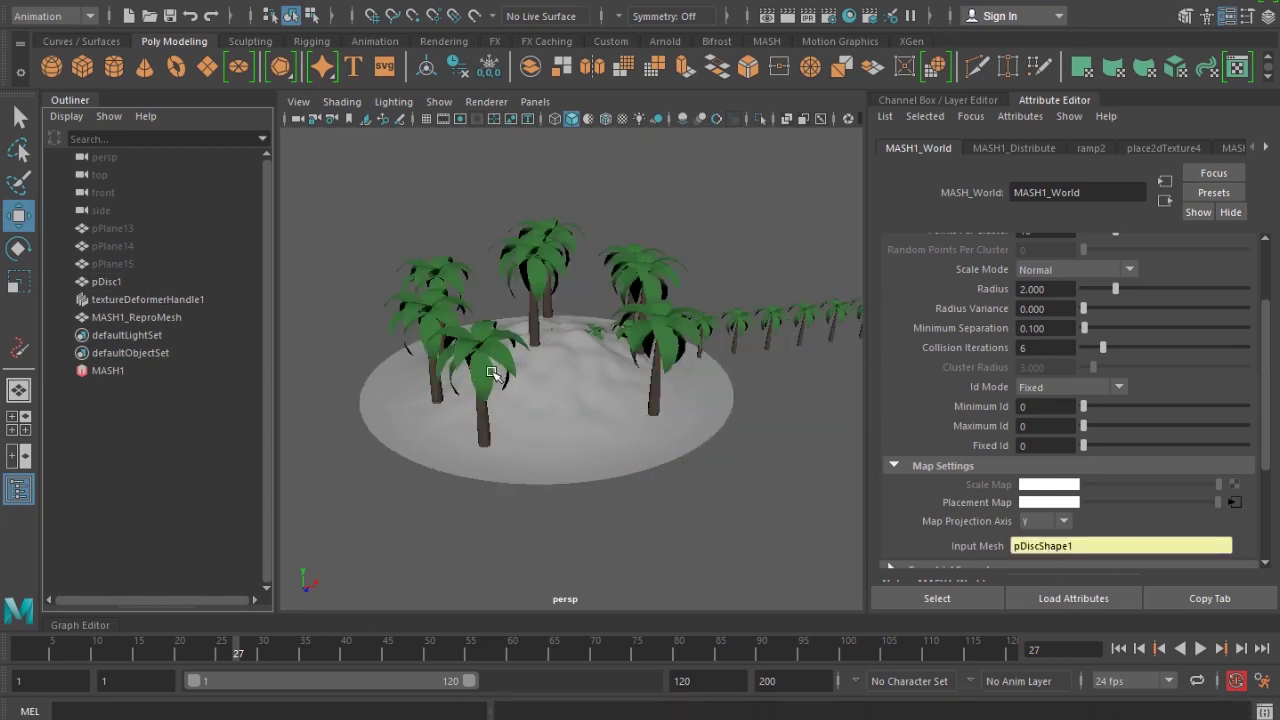
left_click_drag(612, 405, 585, 395, "alt")
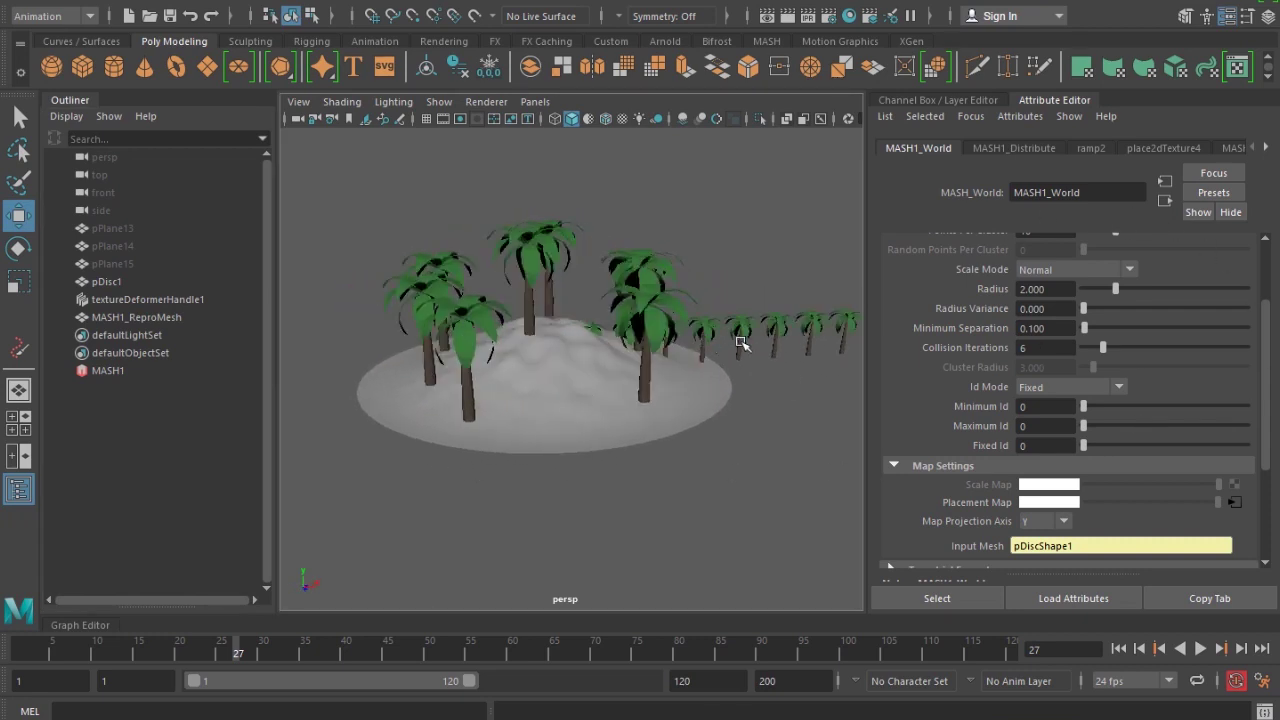
left_click_drag(1267, 415, 1262, 350)
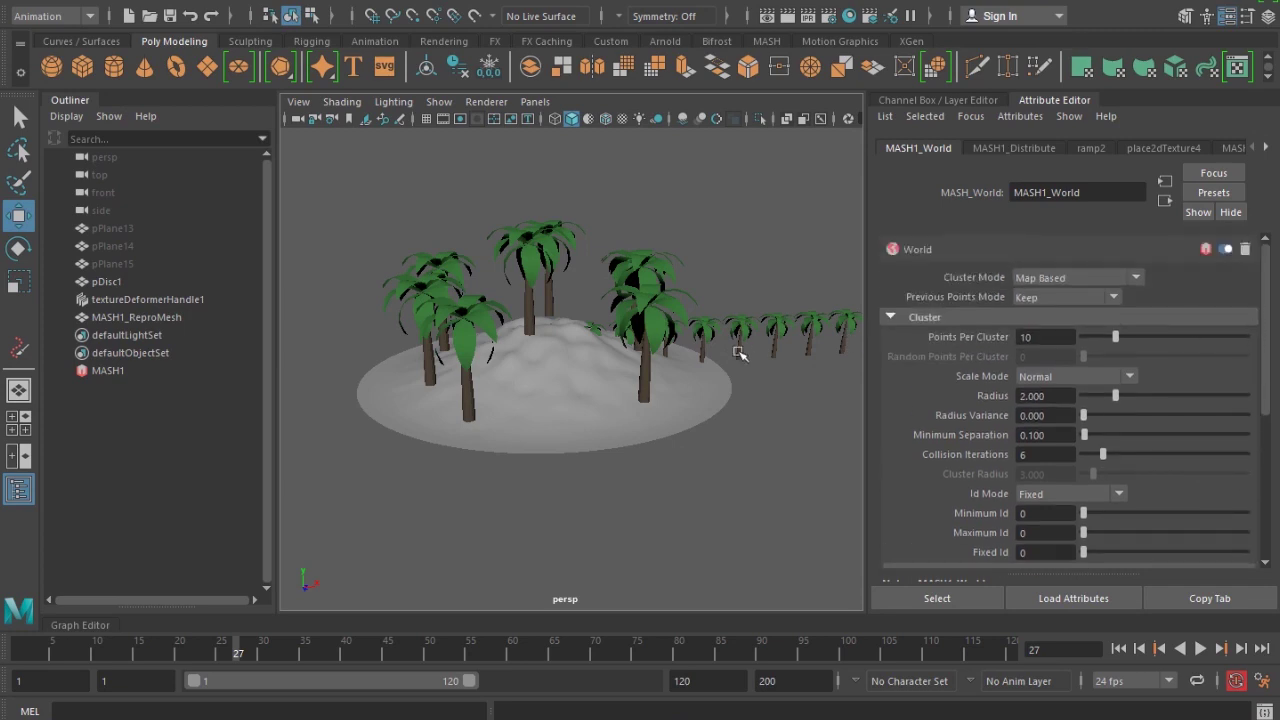
left_click_drag(695, 403, 790, 412, "alt")
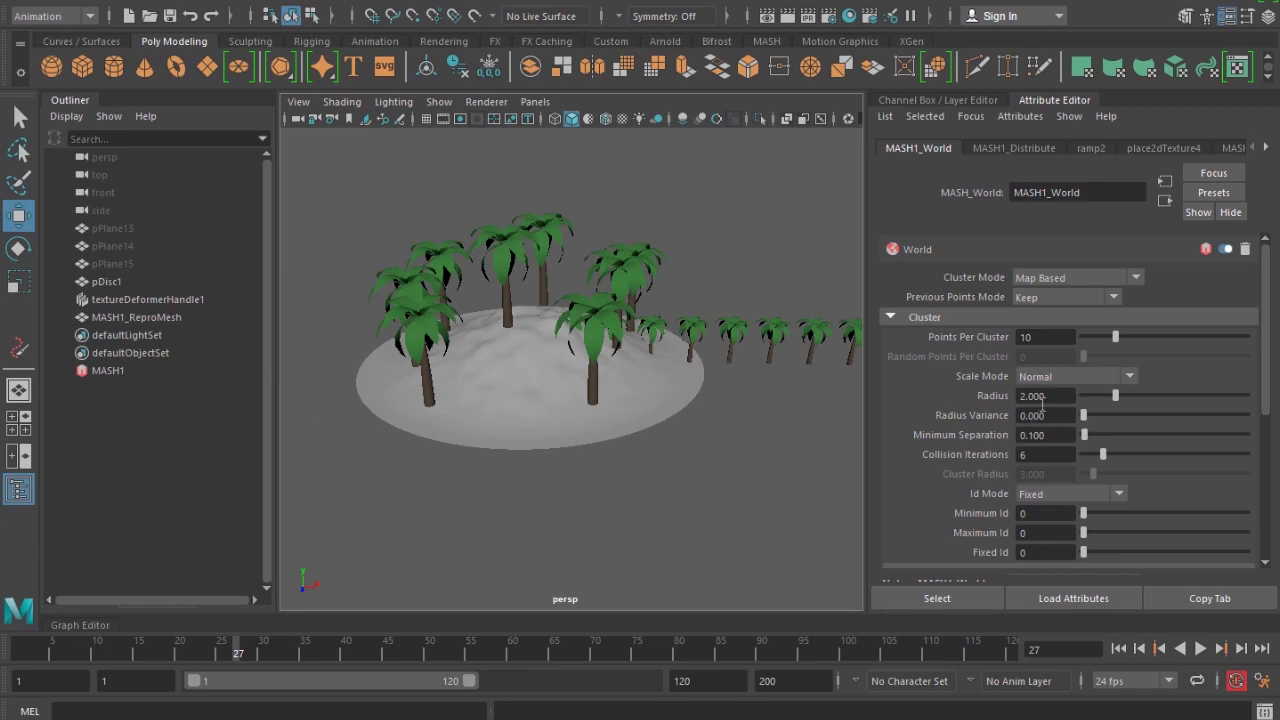
- Set Previous Points Mode to Kill, Points Per Cluster to 100 and Collision Iterations to 2
left_click(1060, 298)
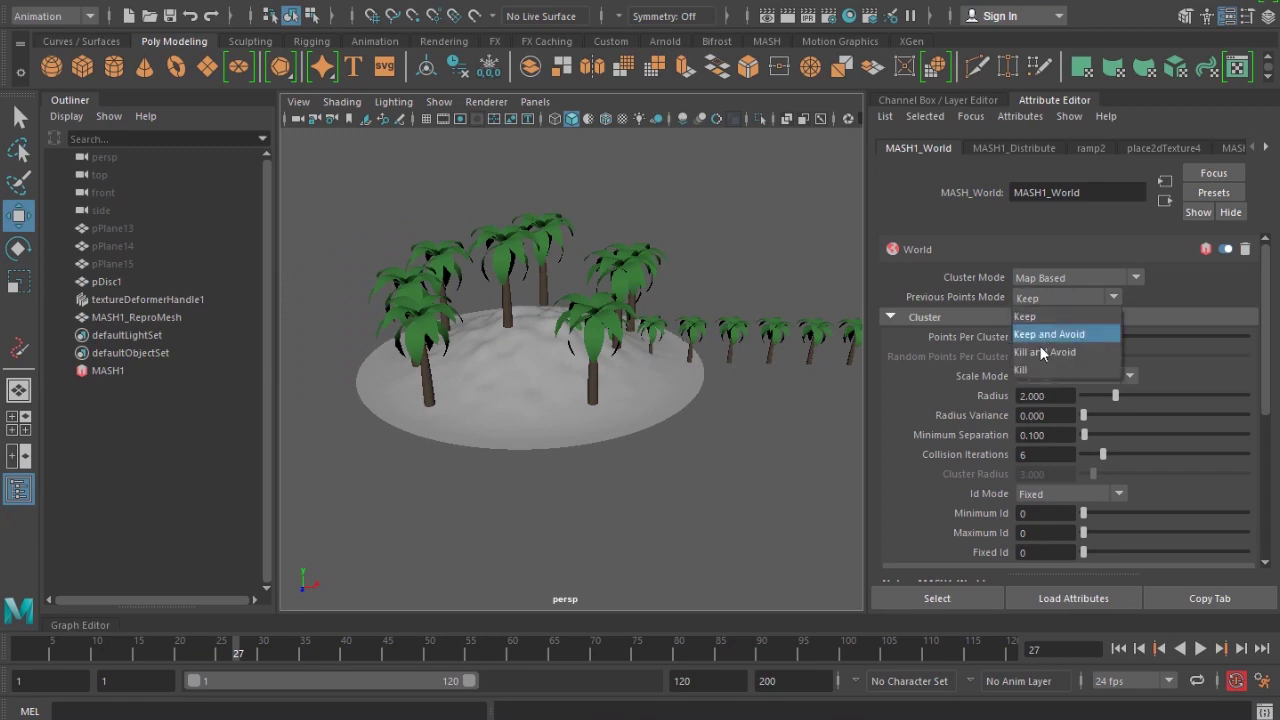
left_click(1037, 370)
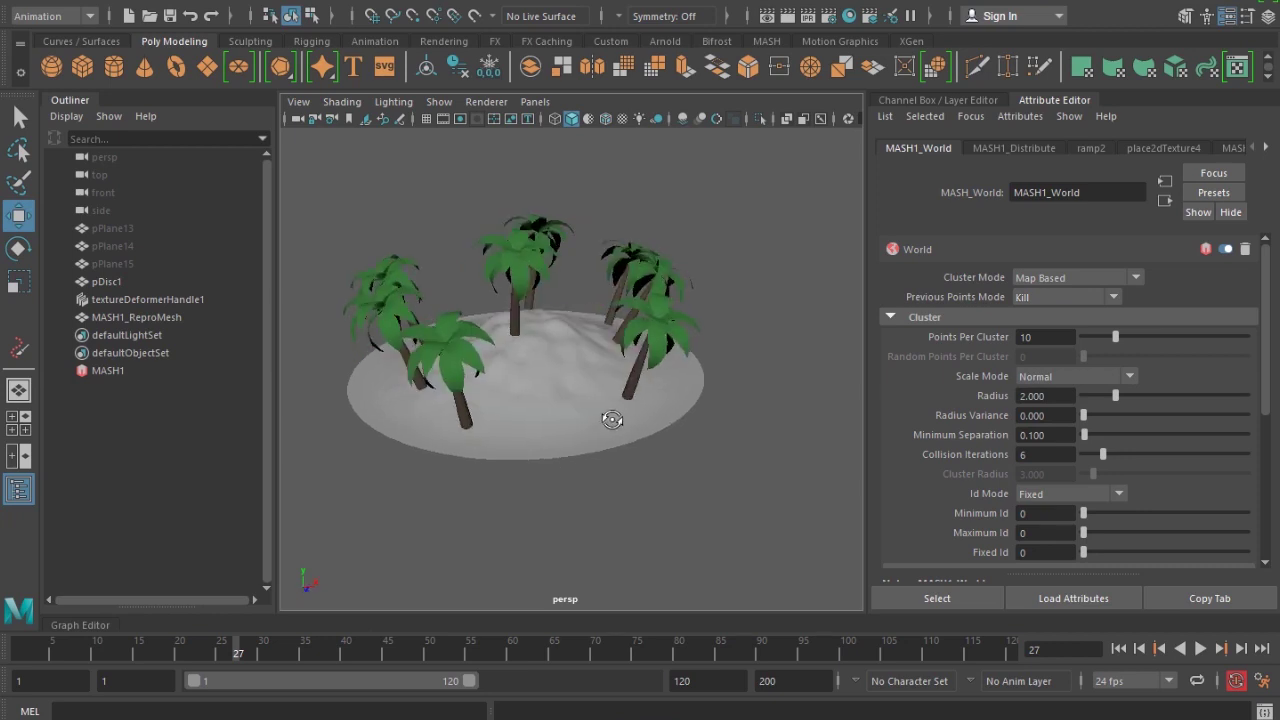
left_click_drag(1116, 340, 1252, 343)
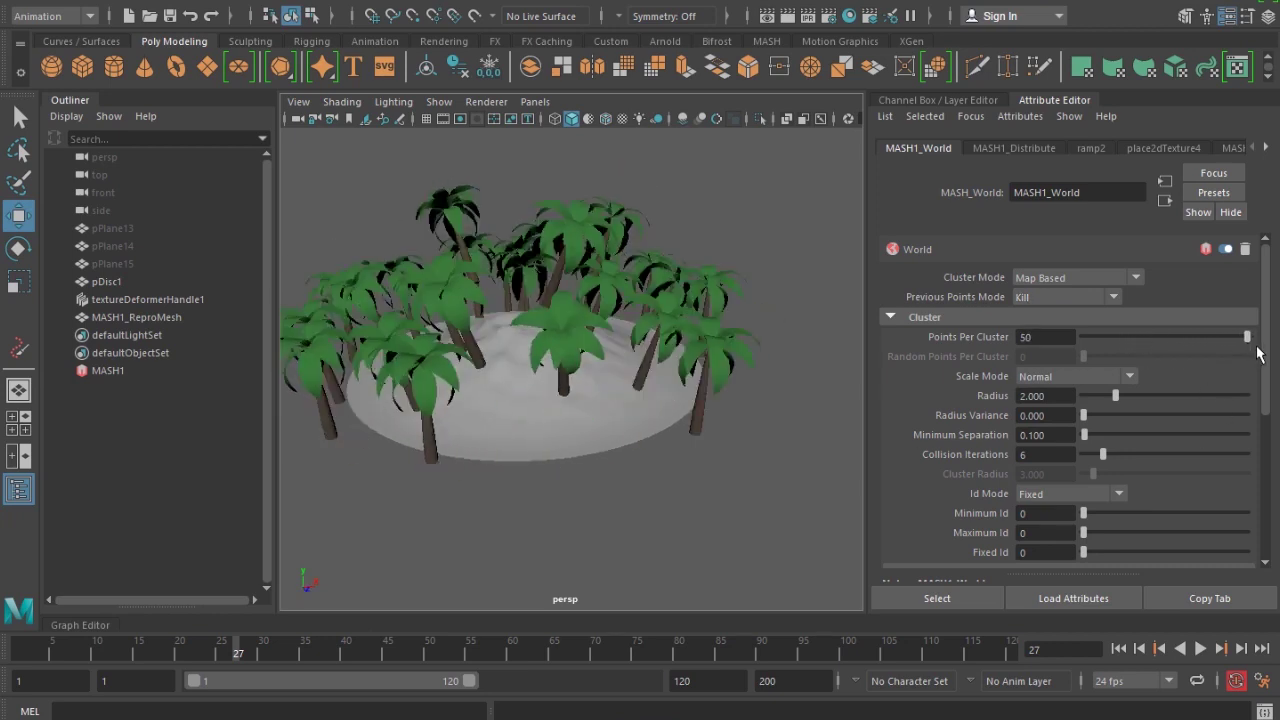
double_click(1045, 337)
type("100")
key("Return")
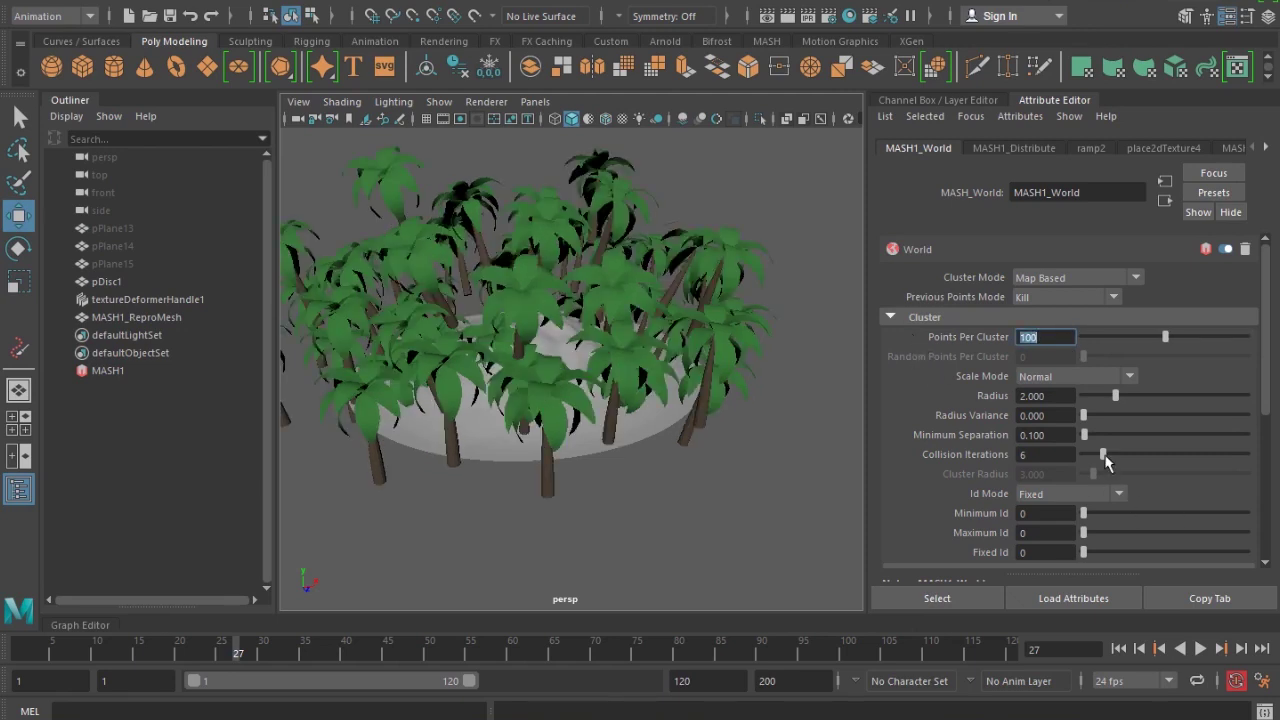
mouse_move(1104, 455)
left_mouse_down()
mouse_move(1070, 455)
mouse_move(1108, 458)
mouse_move(1089, 458)
left_mouse_up()
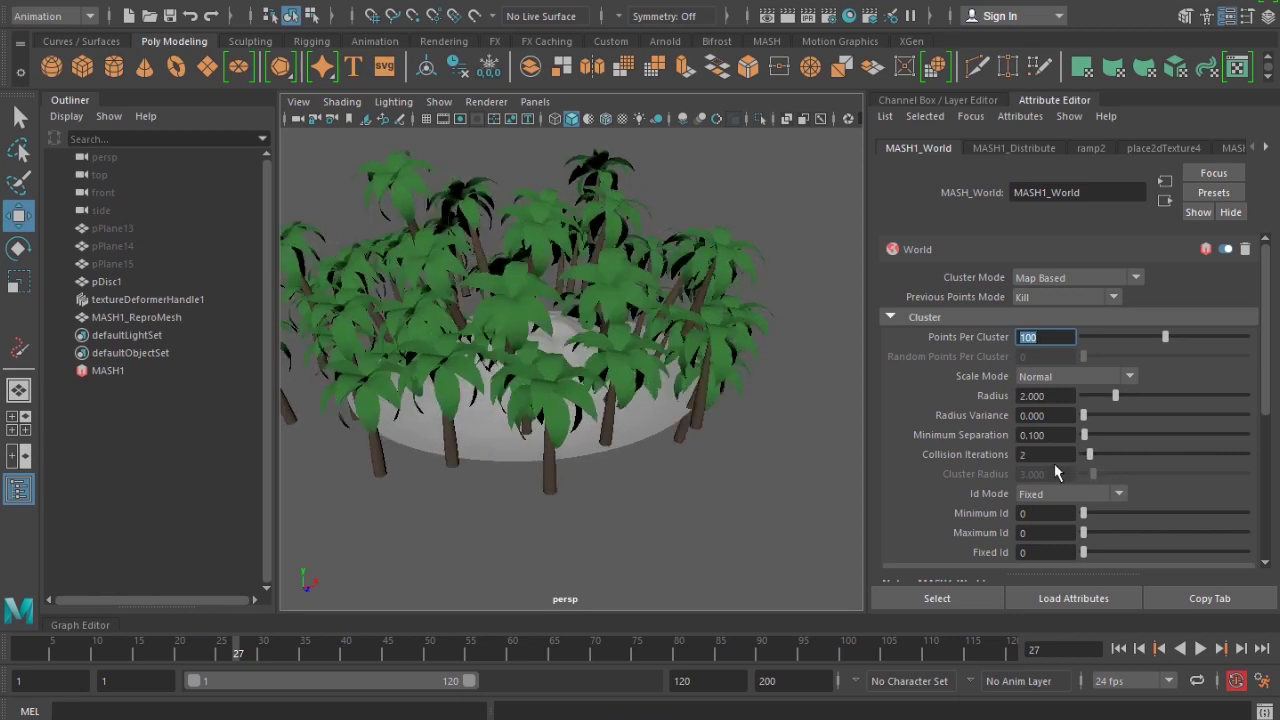
- Set the palm ID type to Random with a maximum ID of 2 so every palm model is used
left_click(1061, 491)
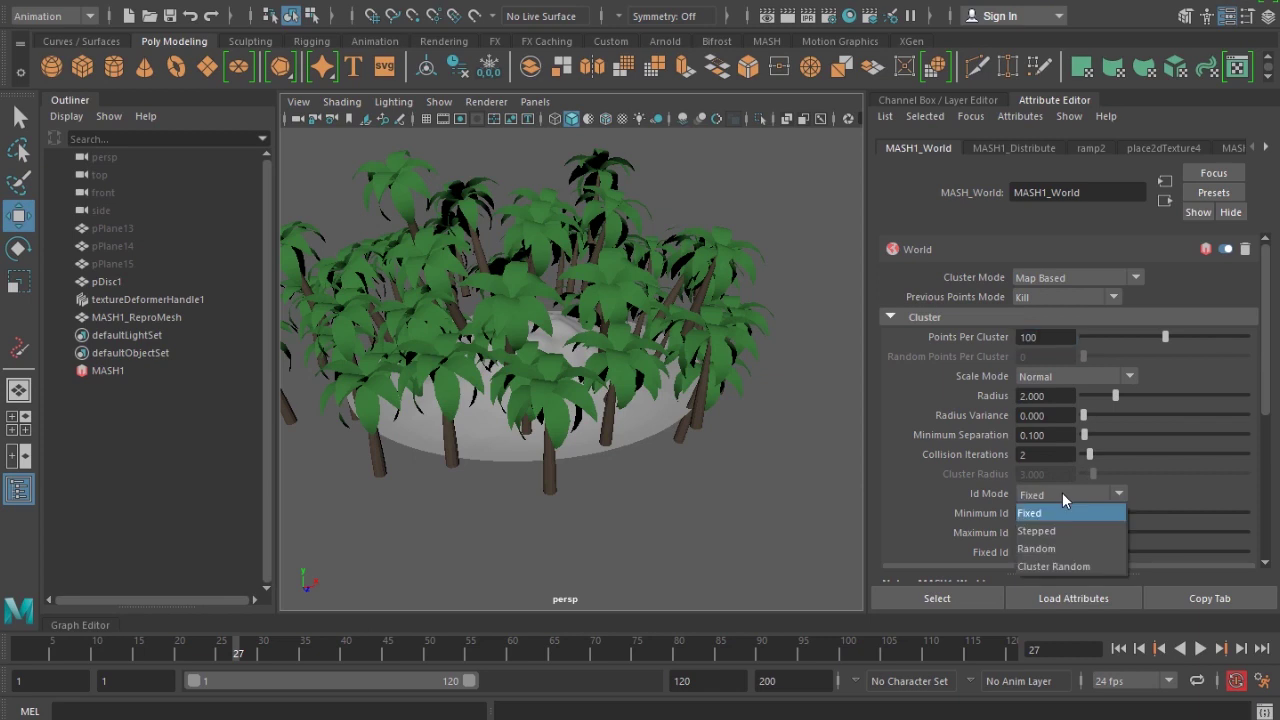
left_click(1056, 549)
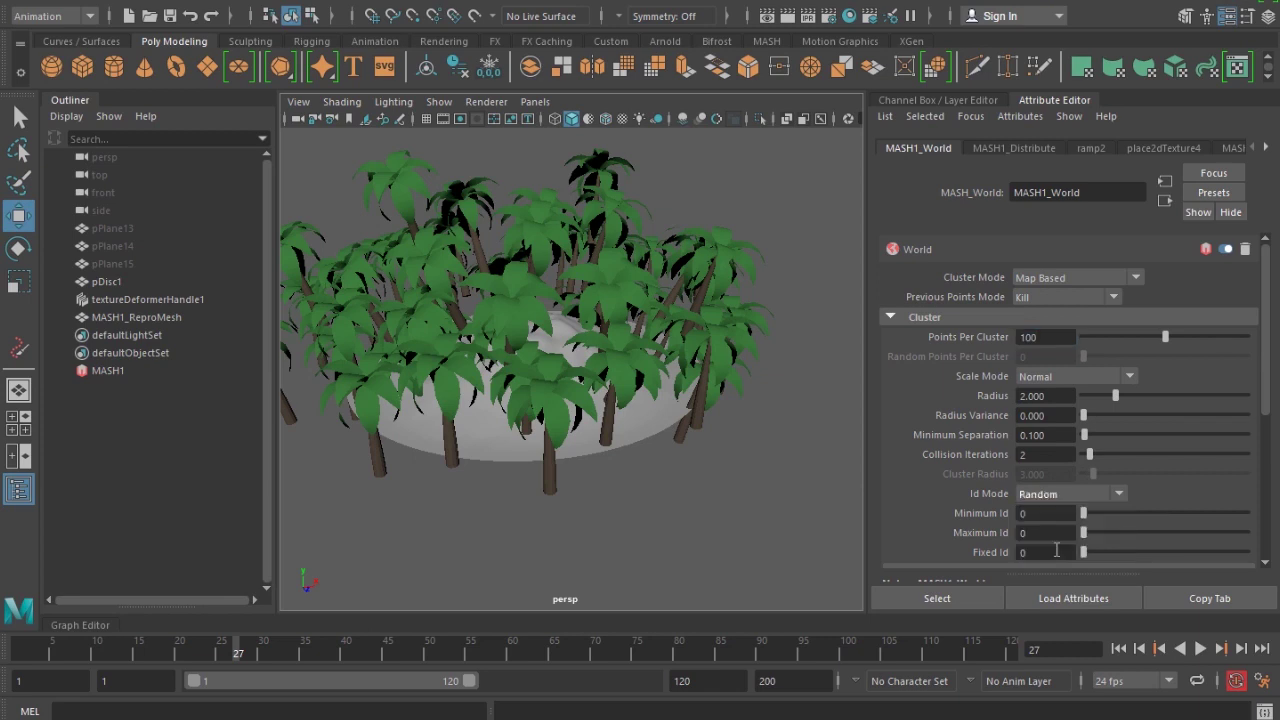
left_click(1043, 515)
left_click(1265, 147)
left_click(1265, 147)
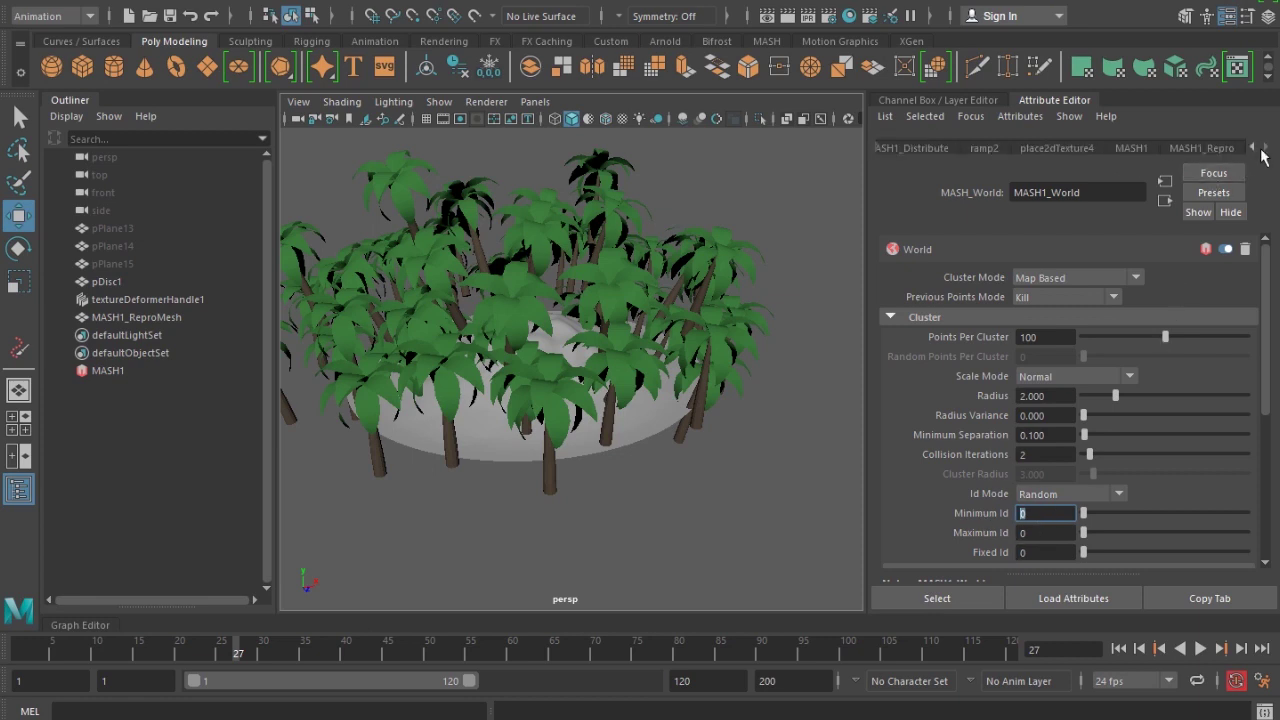
left_click(1203, 148)
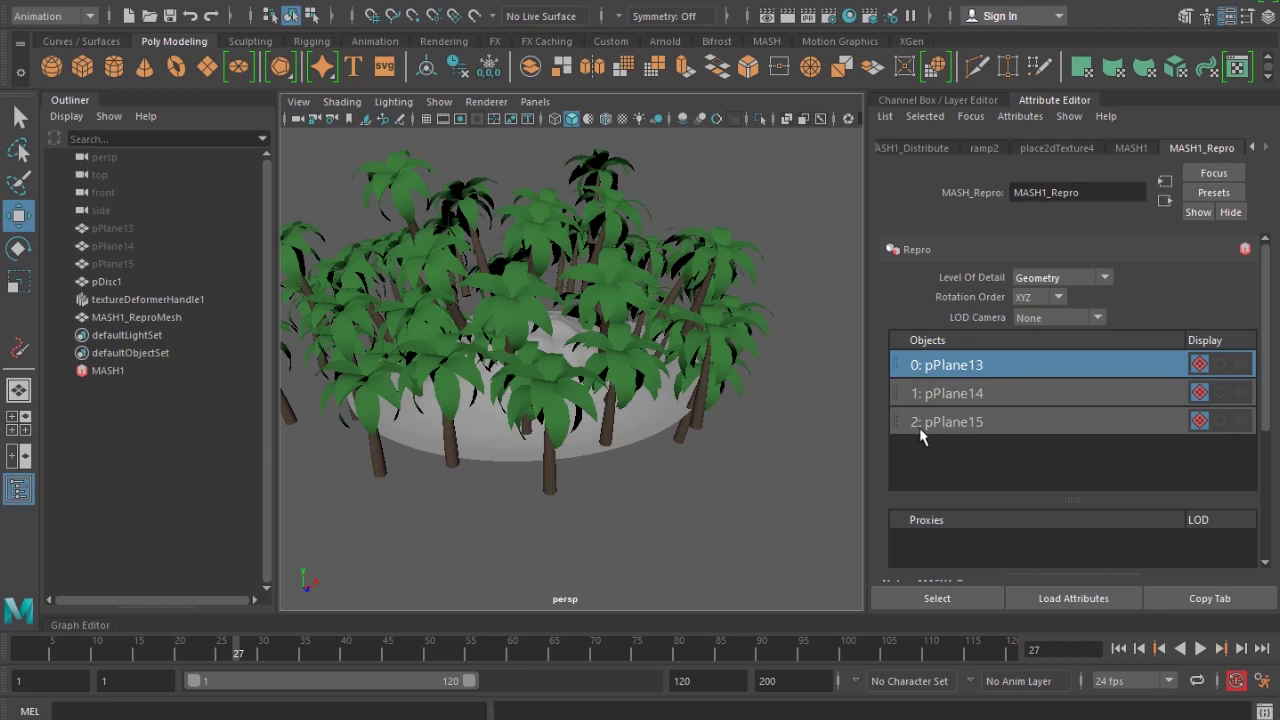
left_click(1253, 147)
left_click(931, 147)
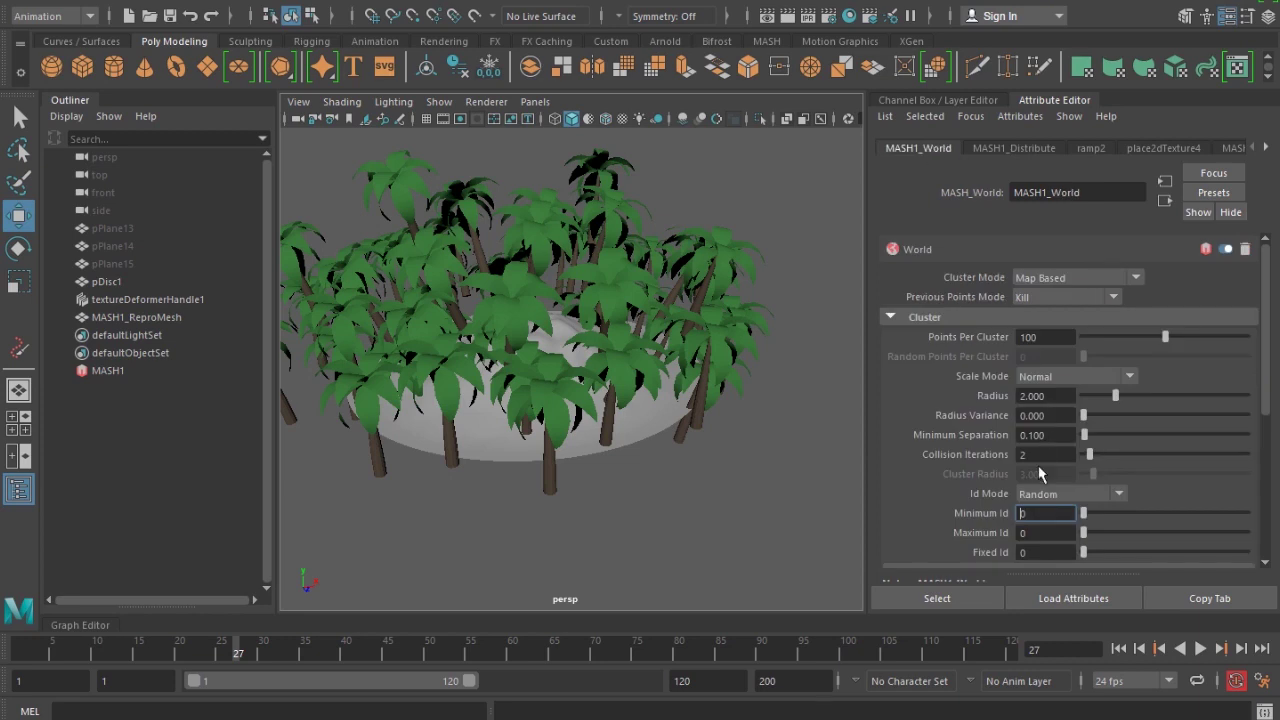
left_click(1020, 532)
type("2")
key("Return")
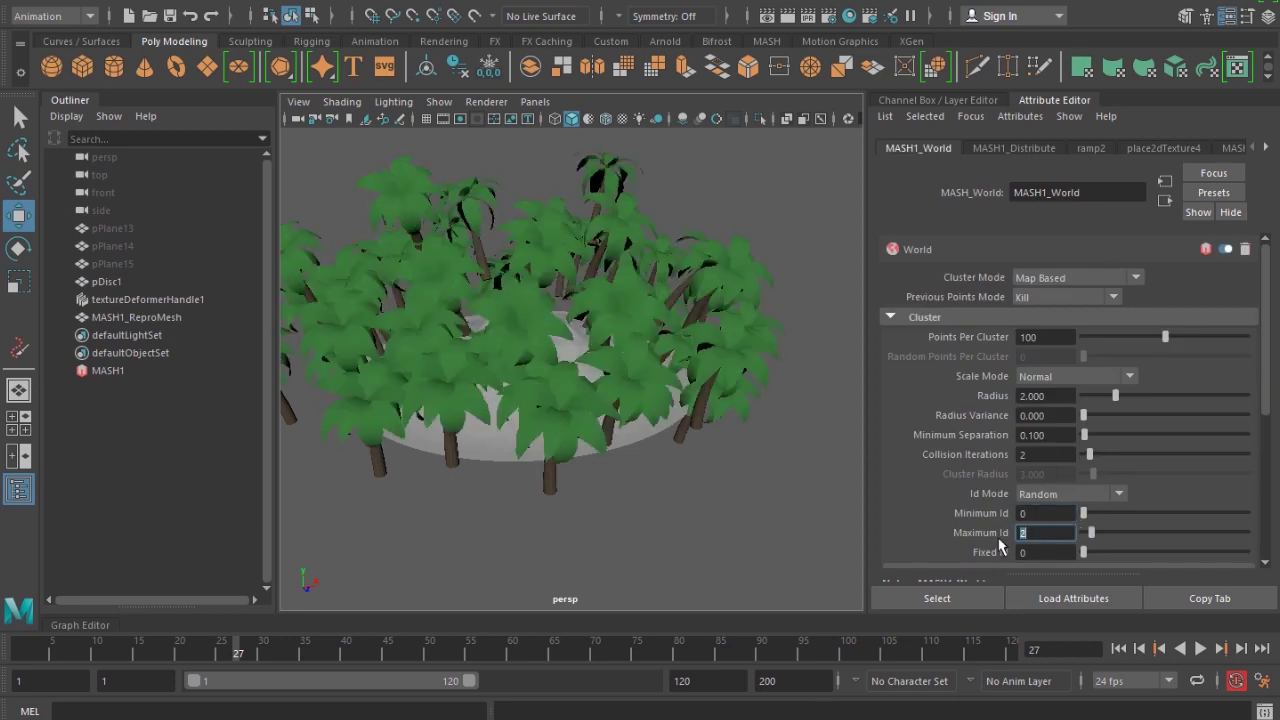
- Shrink the scatter radius to 0.449 and raise Points Per Cluster to 200
mouse_move(722, 406)
left_mouse_down("alt")
mouse_move(583, 366)
mouse_move(523, 366)
mouse_move(556, 398)
mouse_move(728, 405)
left_mouse_up("alt")
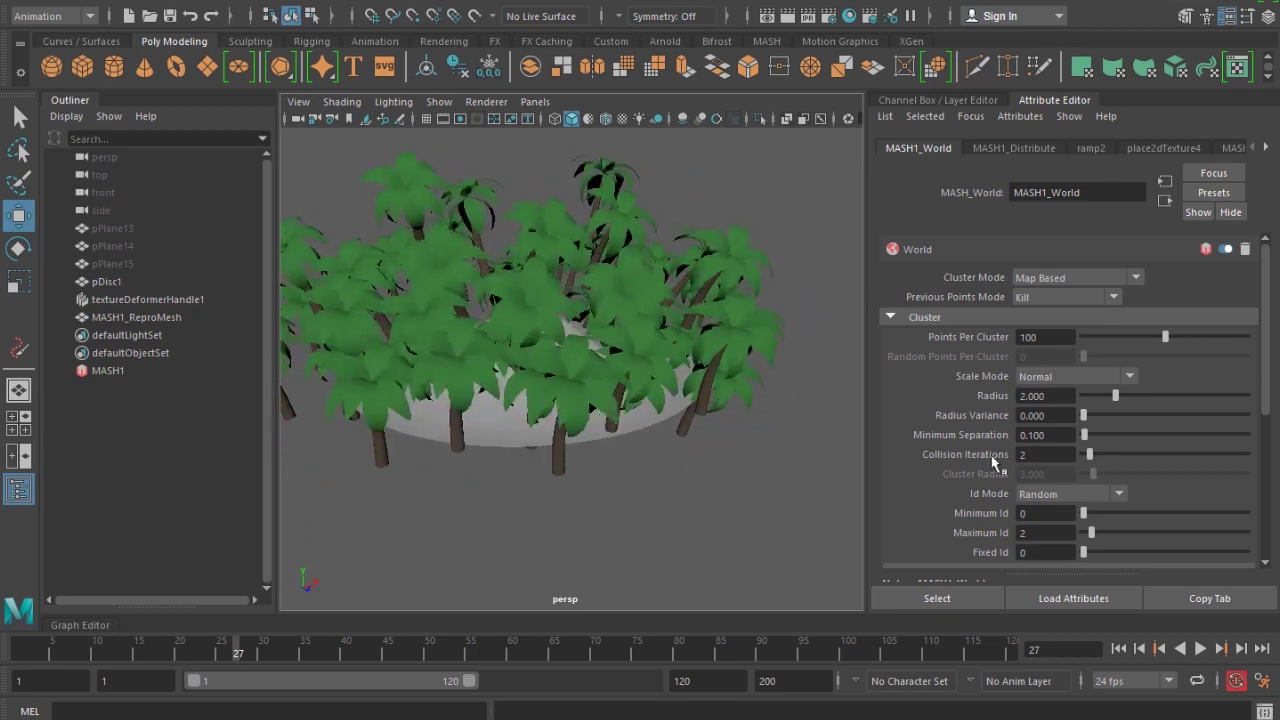
left_click_drag(1116, 406, 1092, 406)
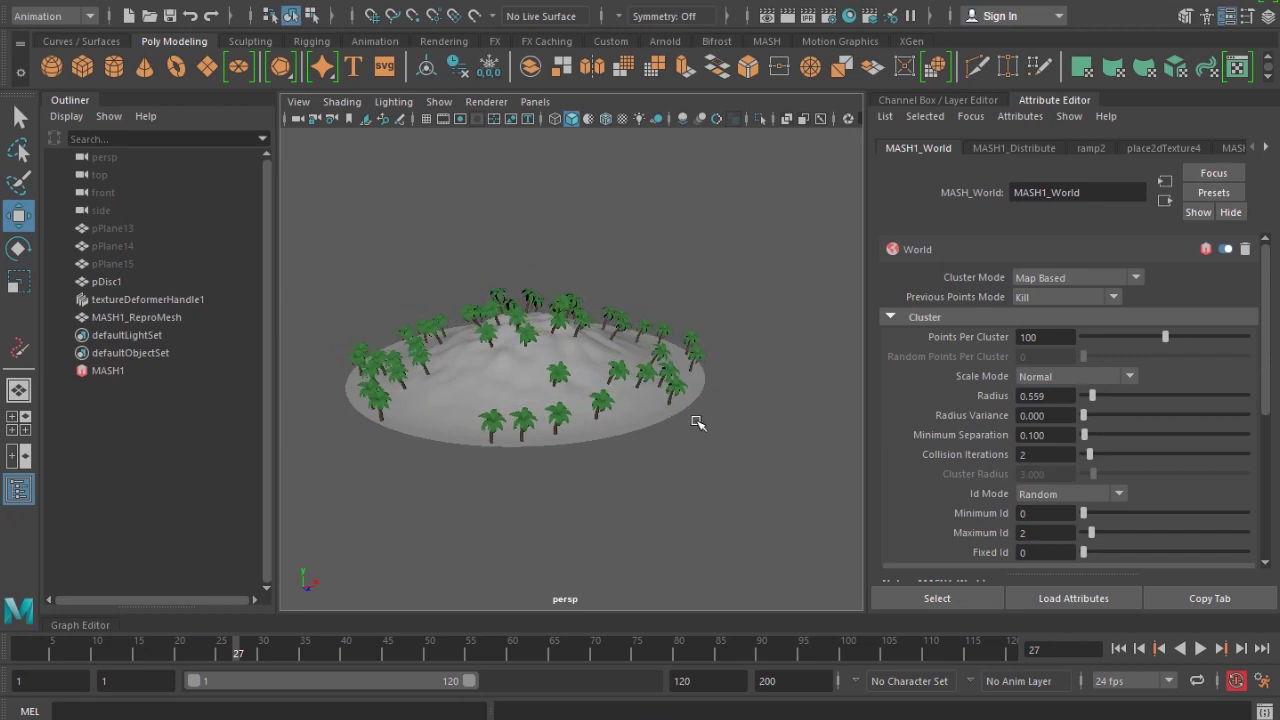
left_click_drag(614, 420, 693, 452, "alt")
scroll(689, 471, "up", 3)
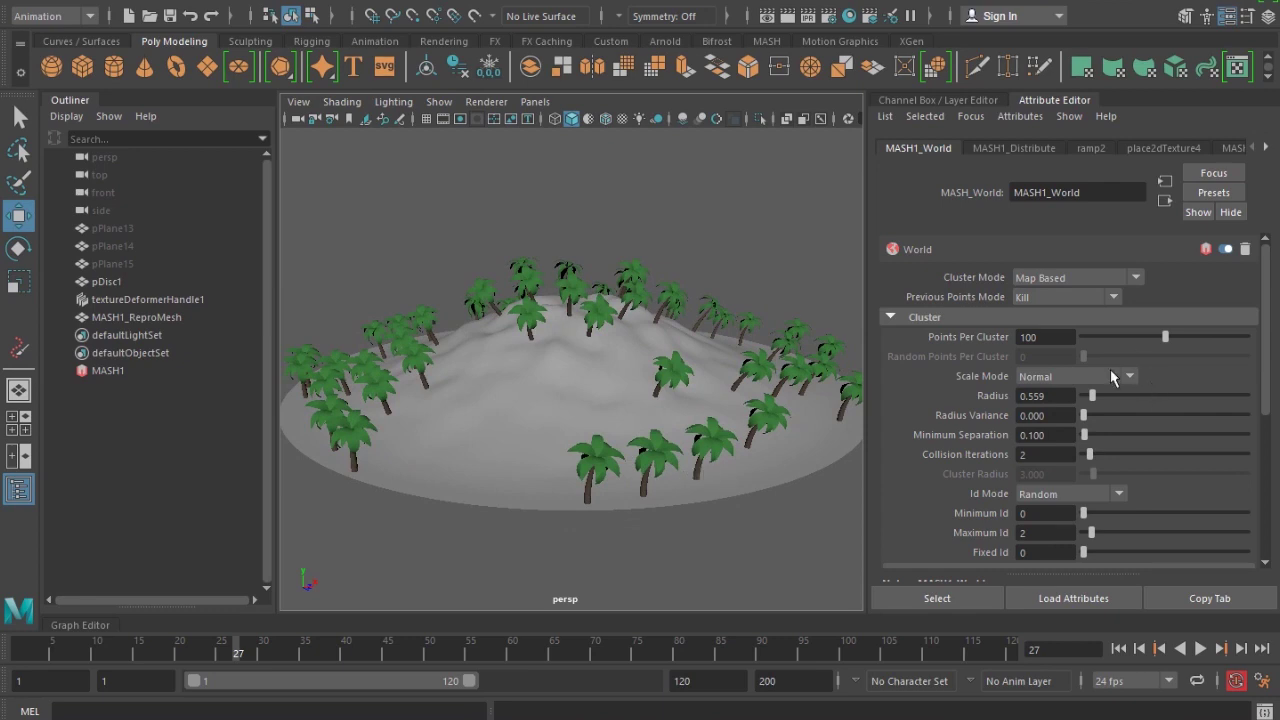
left_click_drag(1092, 401, 1091, 402)
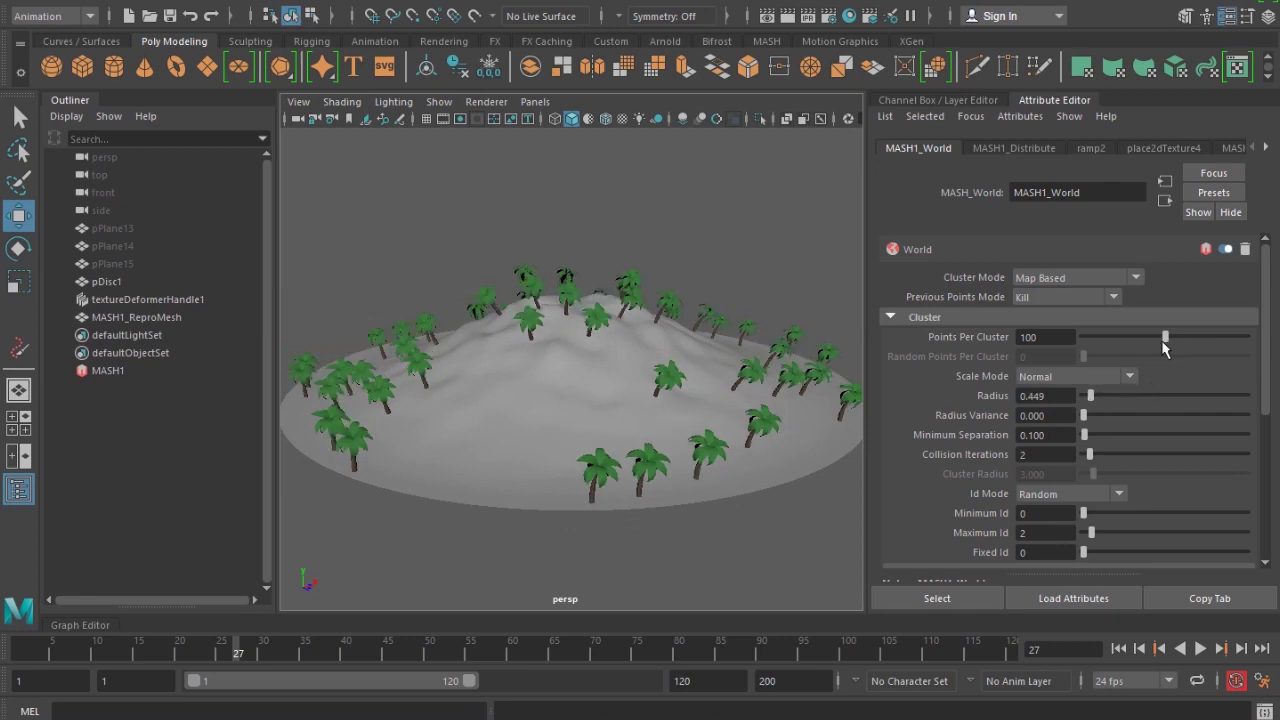
left_click_drag(1166, 338, 1272, 347)
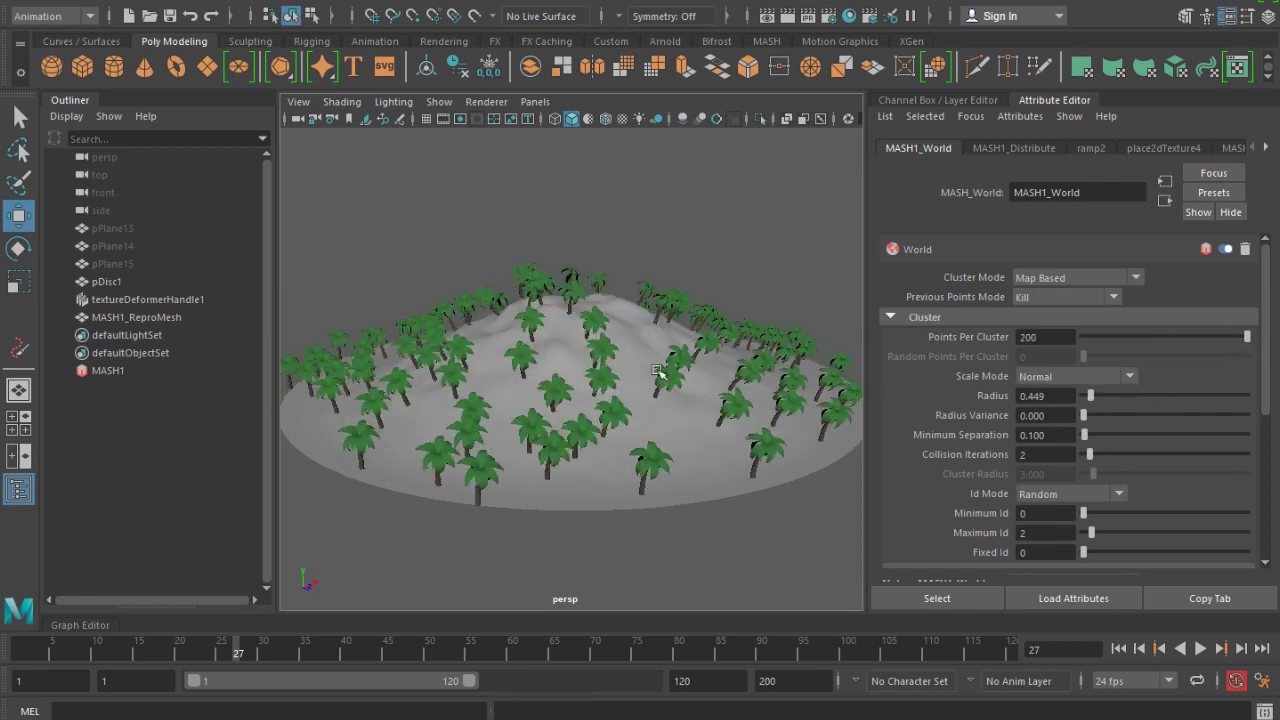
left_click_drag(767, 389, 716, 392, "alt")
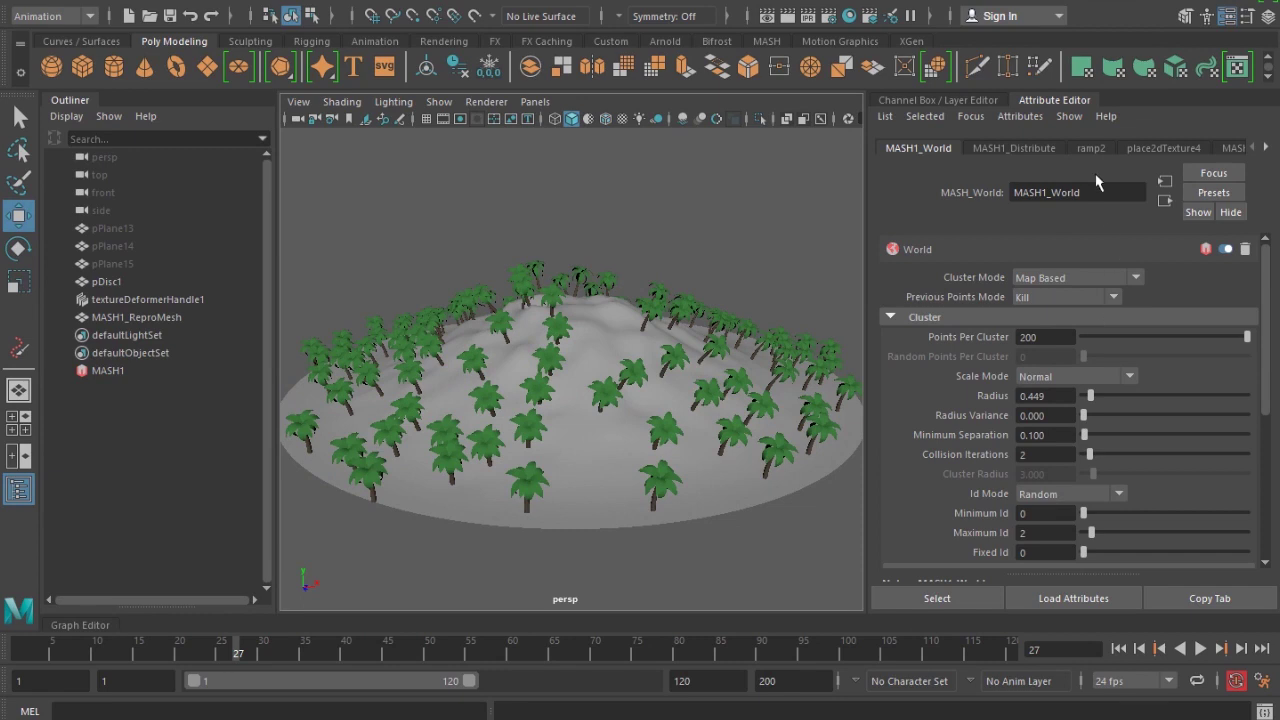
left_click(1230, 148)
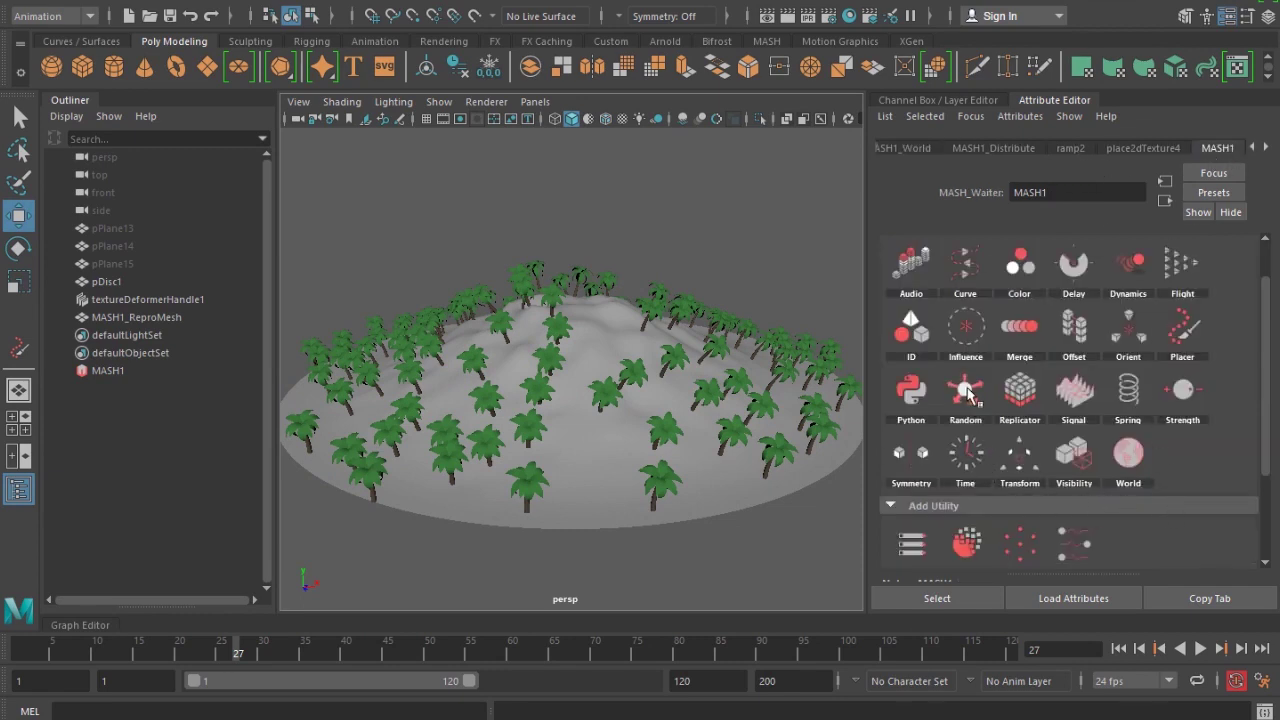
- Add a MASH Random node to the palm network
left_click(1022, 397)
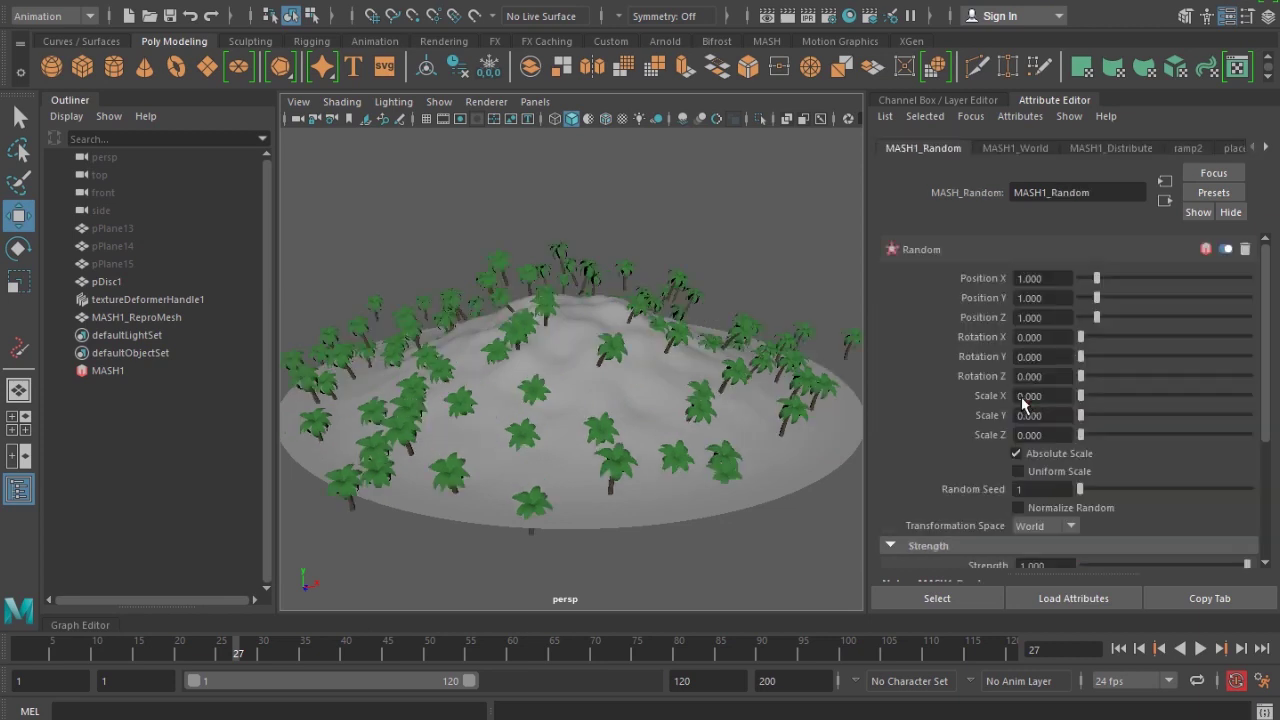
left_click(1272, 146)
left_click(1268, 147)
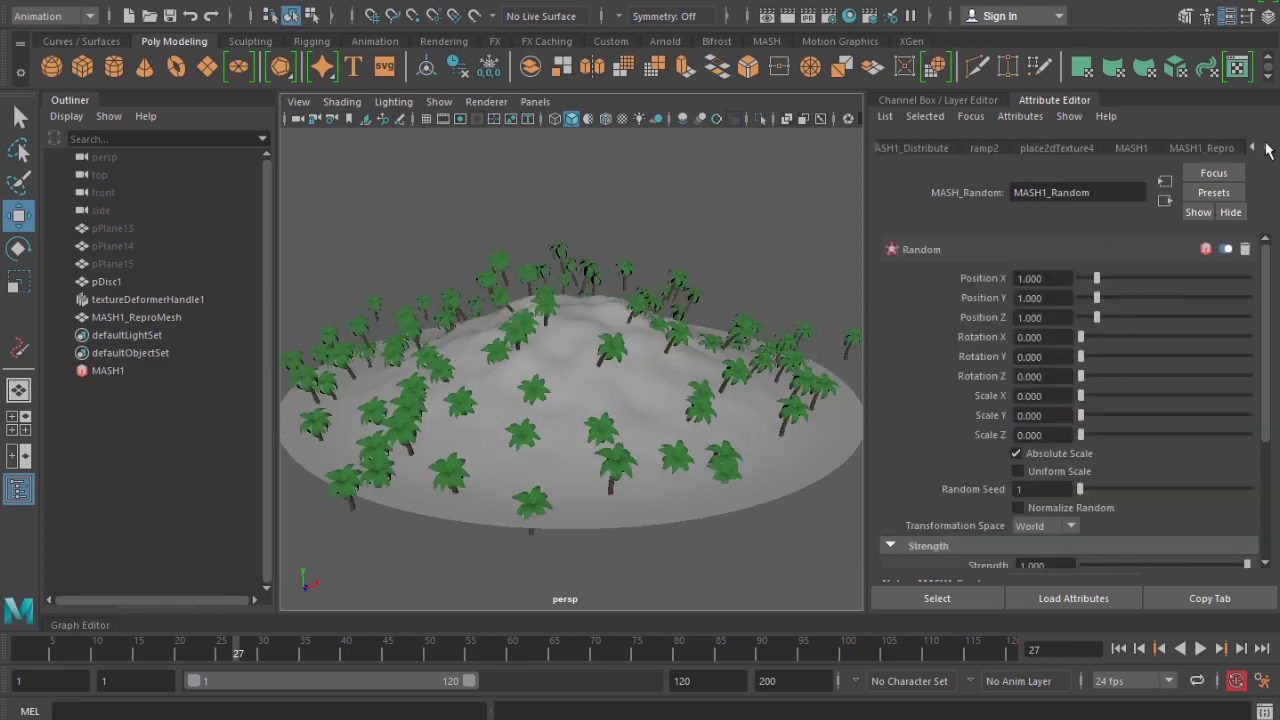
left_click(1253, 147)
left_click(1253, 147)
left_click(1254, 147)
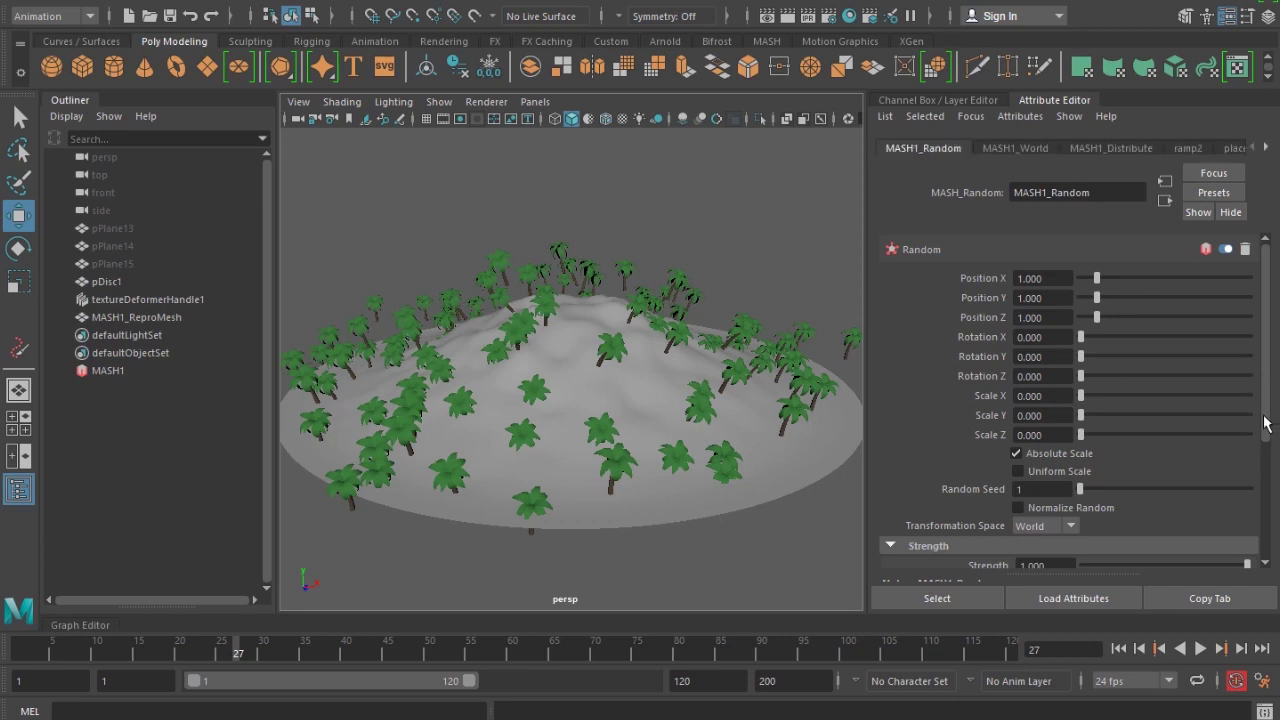
- Set the Random node's Position X, Y and Z offsets to 0
double_click(1060, 278)
type("0")
key("Return")
double_click(1060, 298)
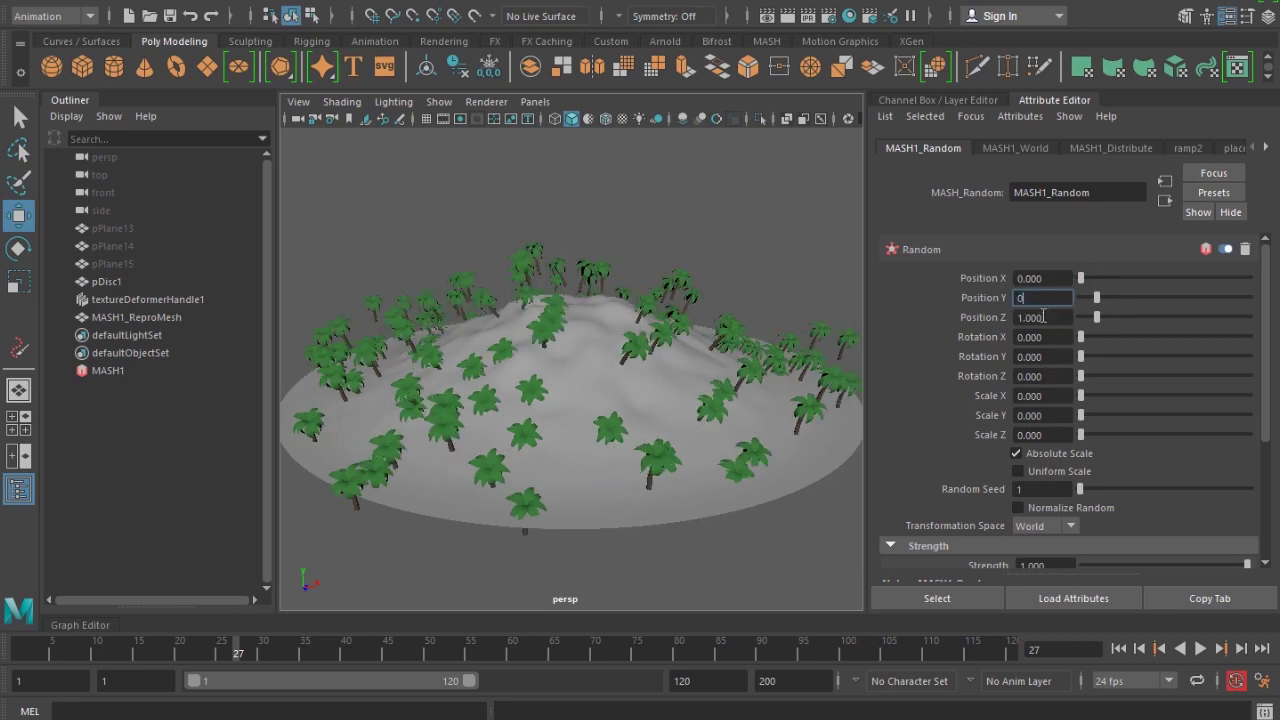
type("0")
key("Tab")
type("0")
key("Return")
- Randomize palm rotation by about 19° X, 18° Y and 15° Z
left_click_drag(1081, 354, 1029, 337)
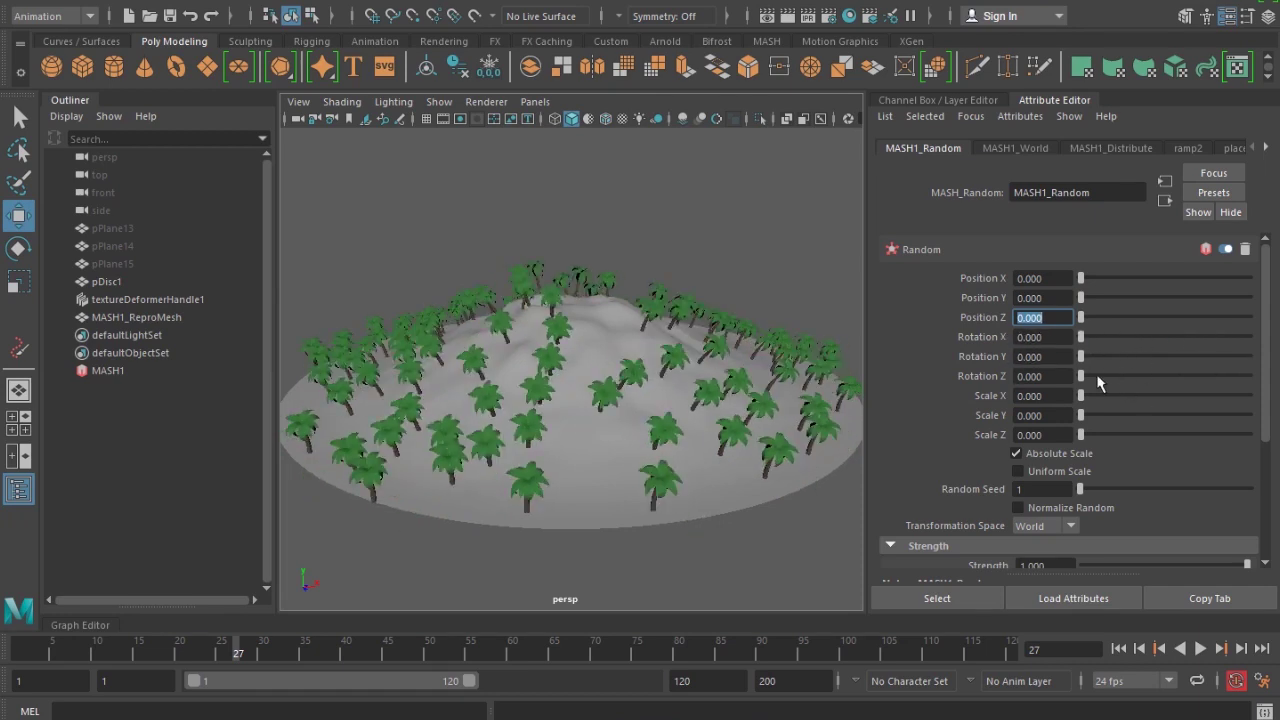
mouse_move(1097, 378)
left_mouse_down()
mouse_move(1214, 375)
mouse_move(1152, 377)
mouse_move(1095, 403)
left_mouse_up()
left_click_drag(1088, 357, 1098, 337)
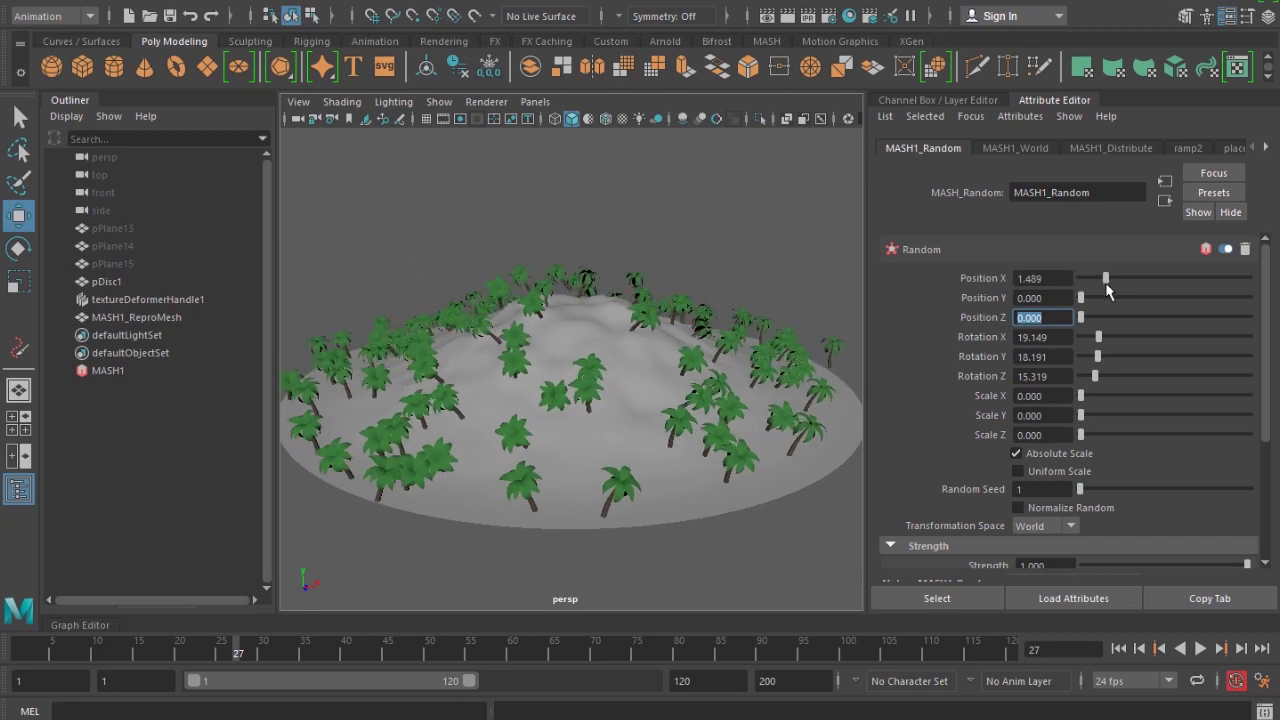
- Set random Scale X, Y and Z to 0.1 and enable Uniform Scale, ending near 0.106
mouse_move(1082, 414)
left_mouse_down()
mouse_move(1096, 415)
mouse_move(1087, 423)
left_mouse_up()
left_click(1083, 396)
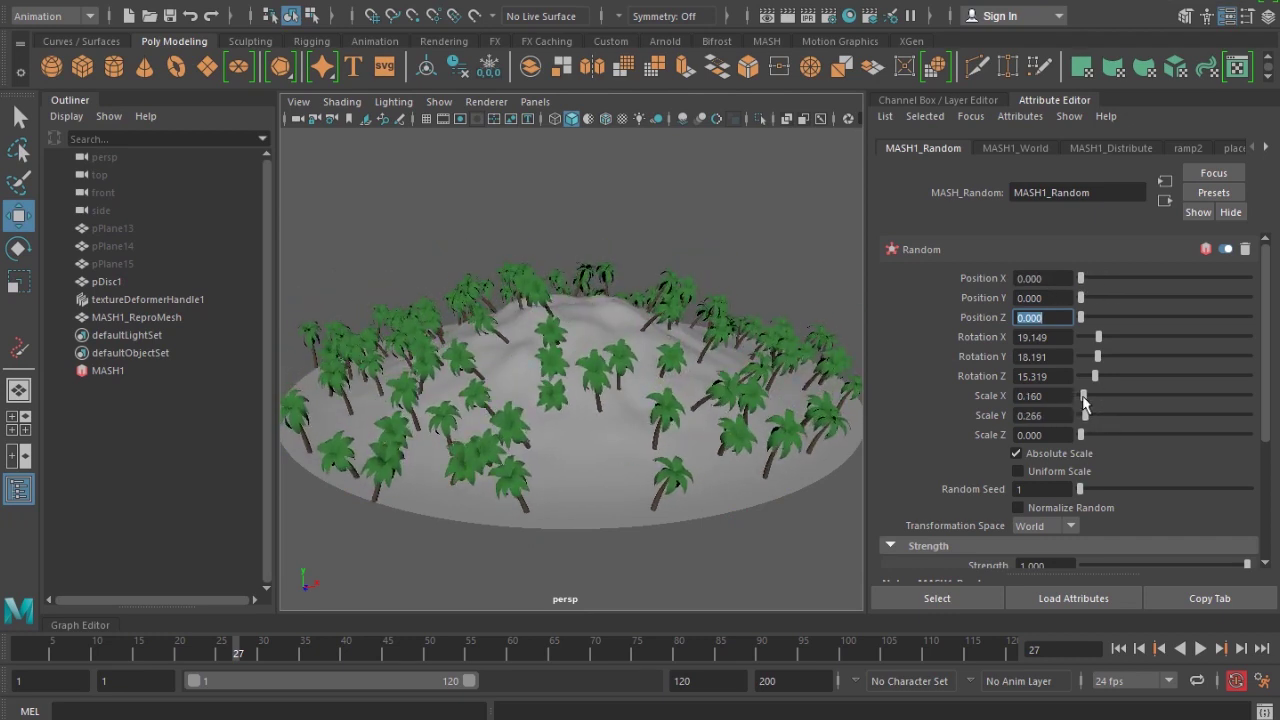
left_click(1083, 435)
left_click(1035, 435)
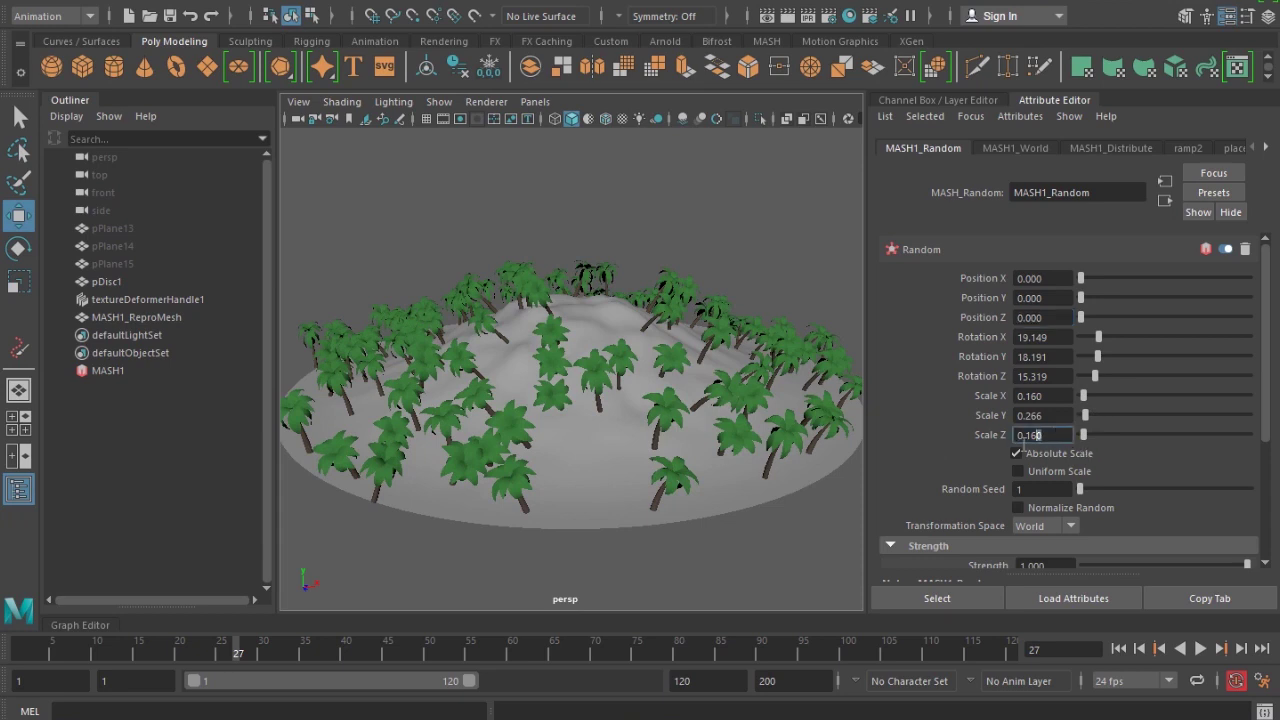
type("0.1")
key("Return")
left_click(1061, 415)
type("0.1")
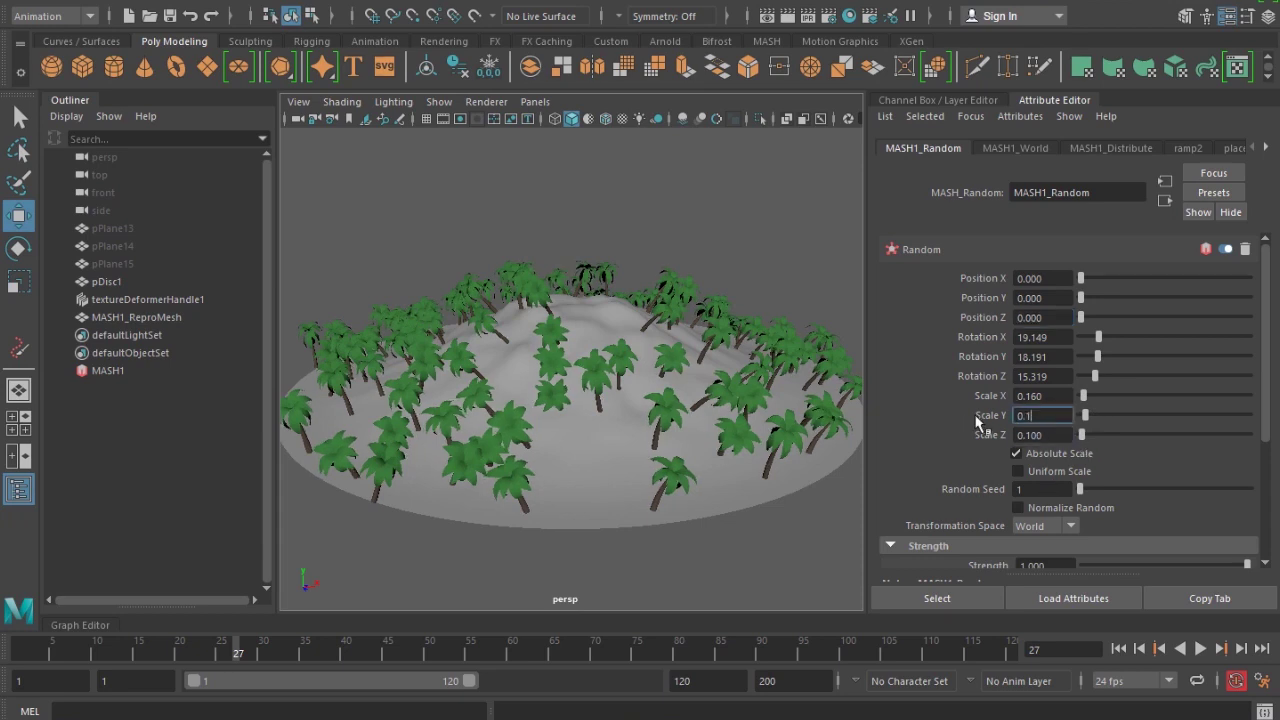
key("Return")
left_click(1060, 396)
type("0.1")
key("Return")
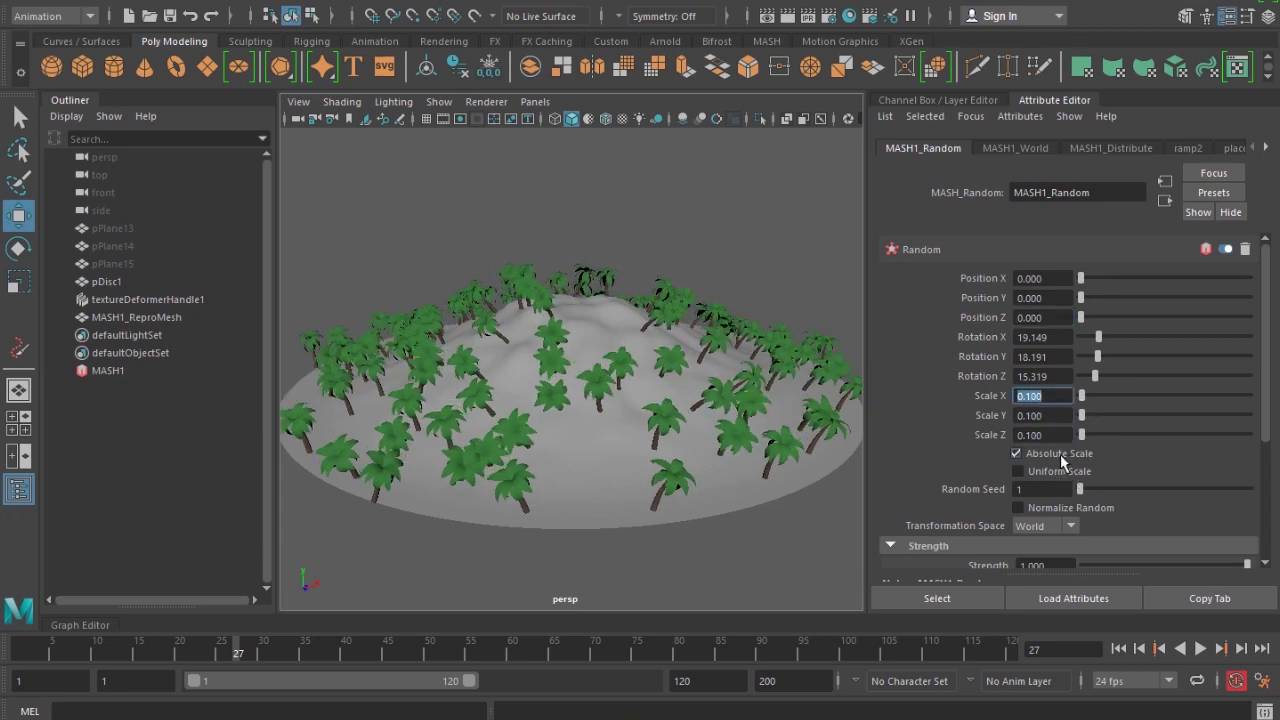
left_click(1056, 468)
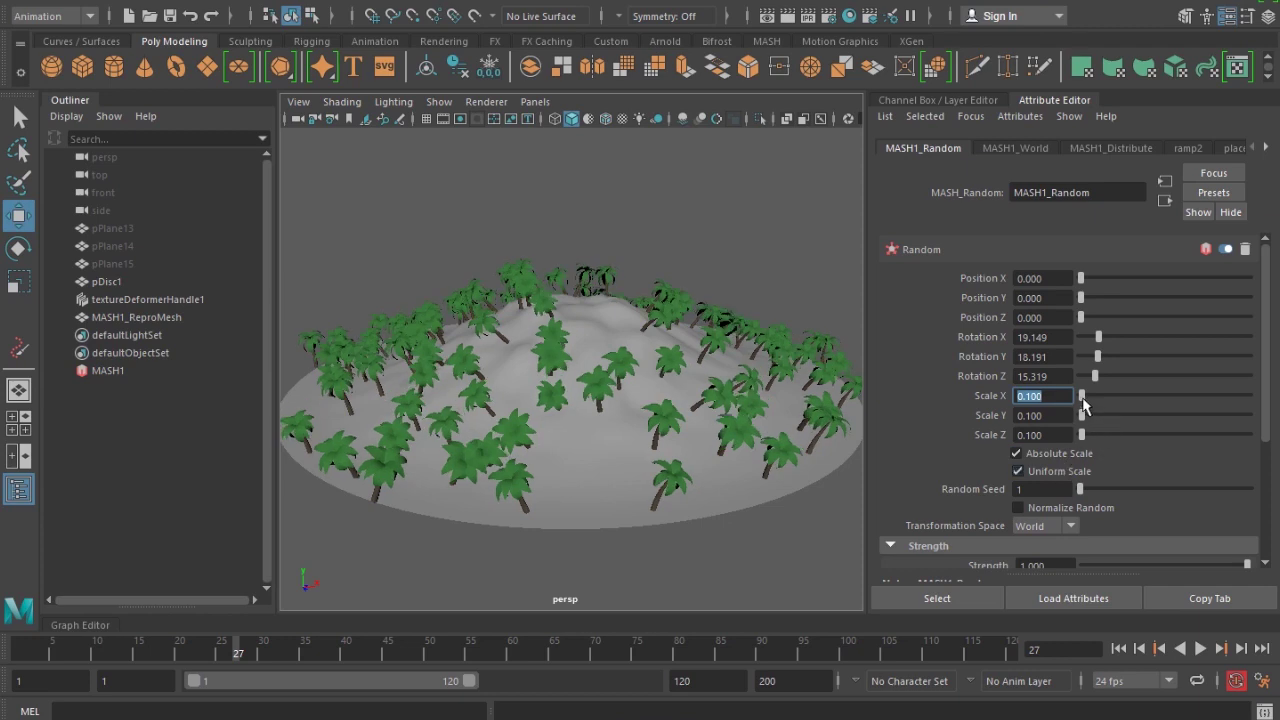
left_click_drag(1081, 396, 1082, 405)
mouse_move(643, 444)
left_mouse_down("alt")
mouse_move(833, 451)
mouse_move(663, 457)
left_mouse_up("alt")
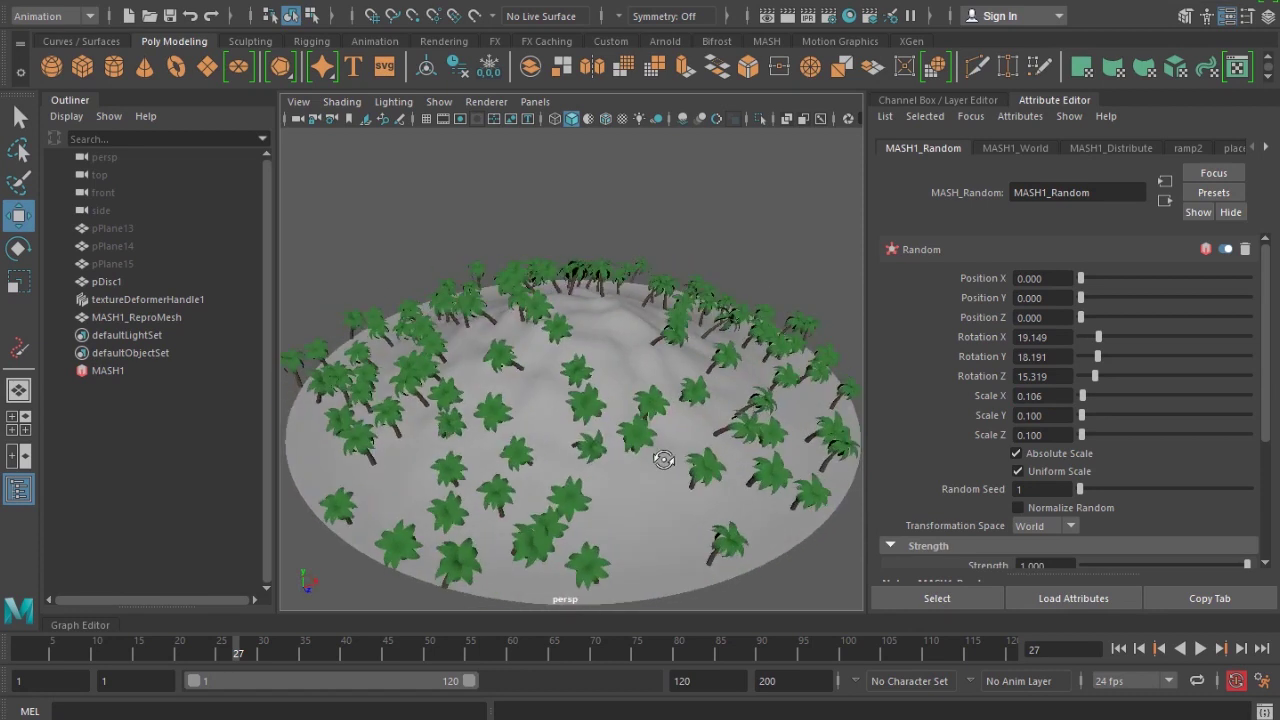
- Try MASH1_World Points Per Cluster values of 250, then 30
left_click(1043, 150)
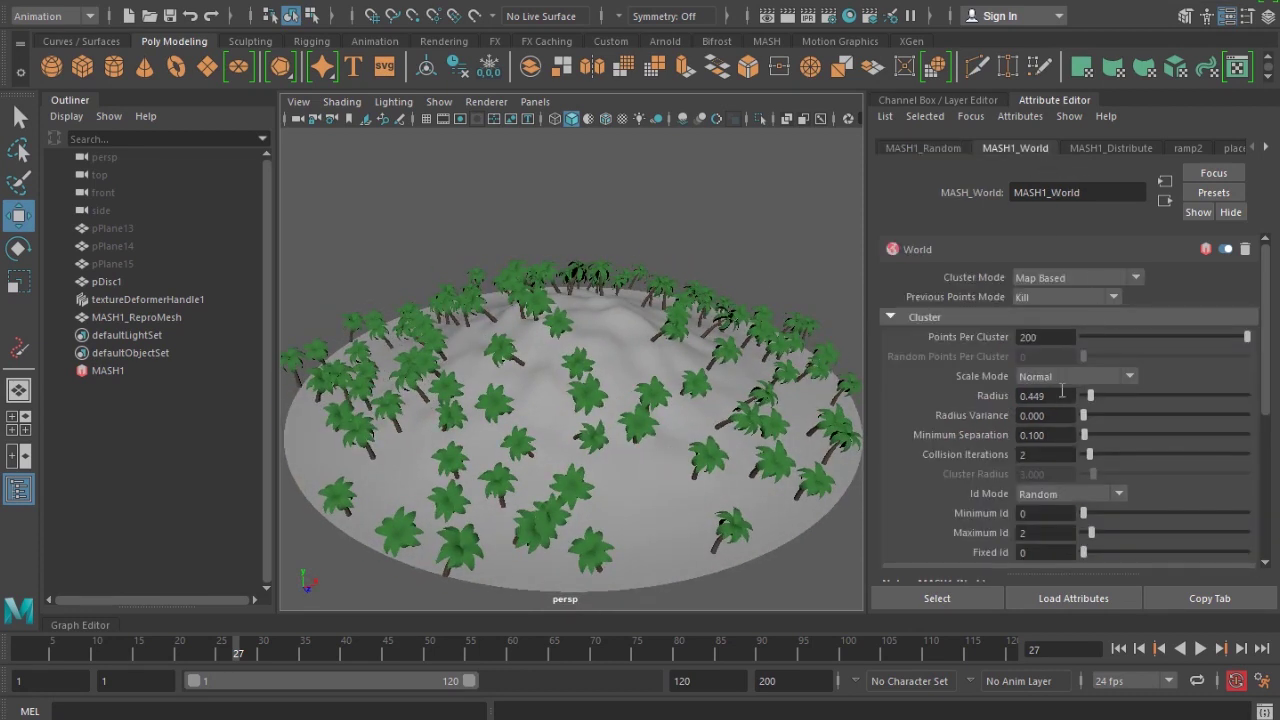
double_click(1063, 336)
type("250")
key("Return")
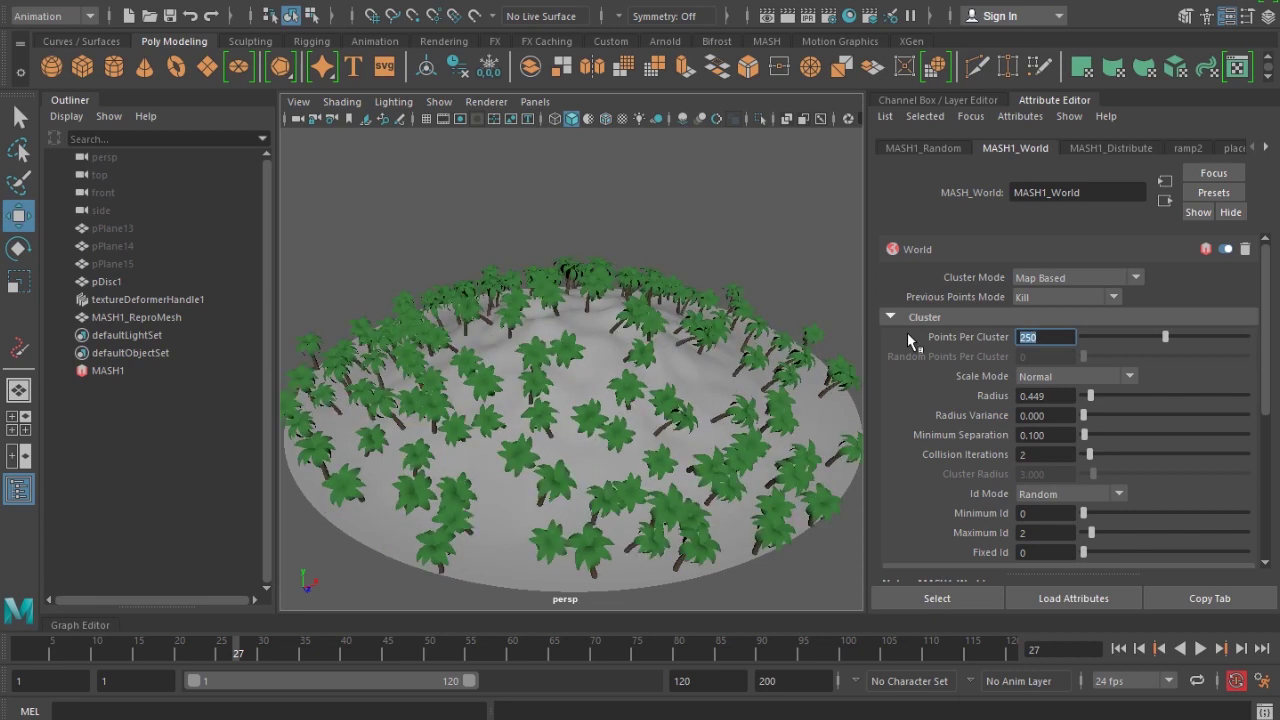
type("5")
key("Return")
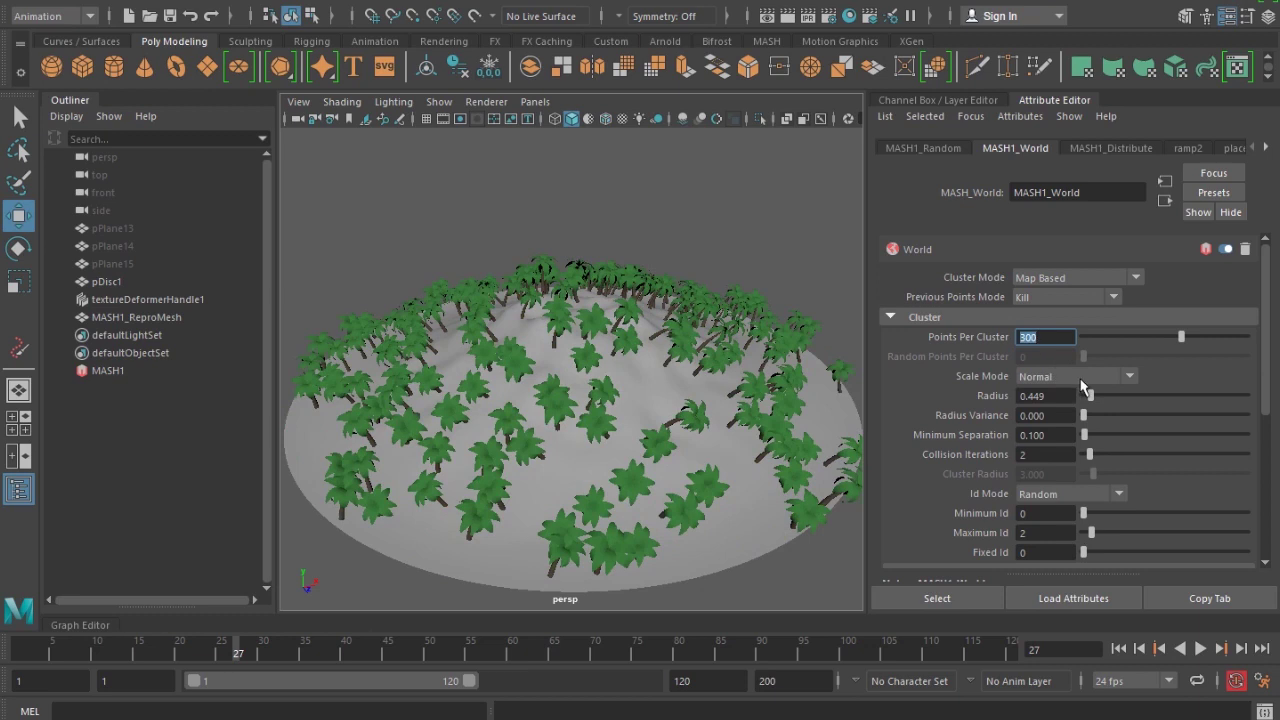
- Reposition the placement ramp's black and white stops and switch the map projection to UV
scroll(1132, 443, "down", 4)
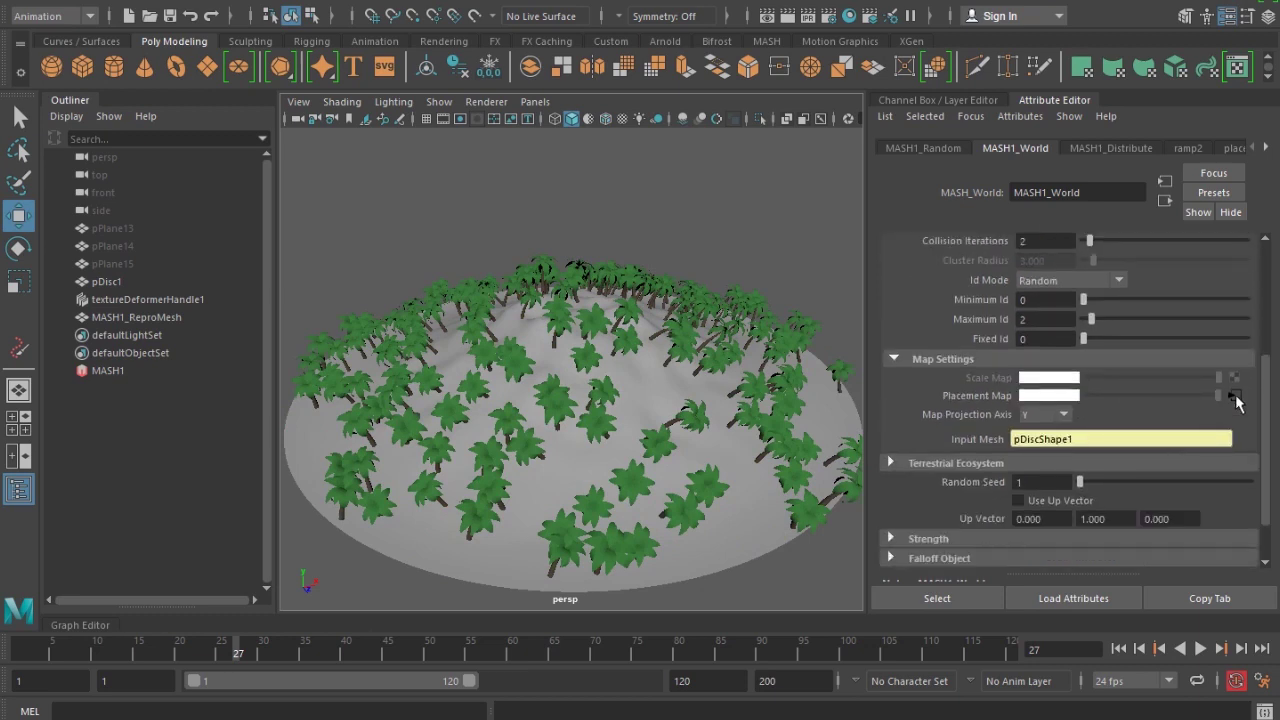
left_click(1233, 396)
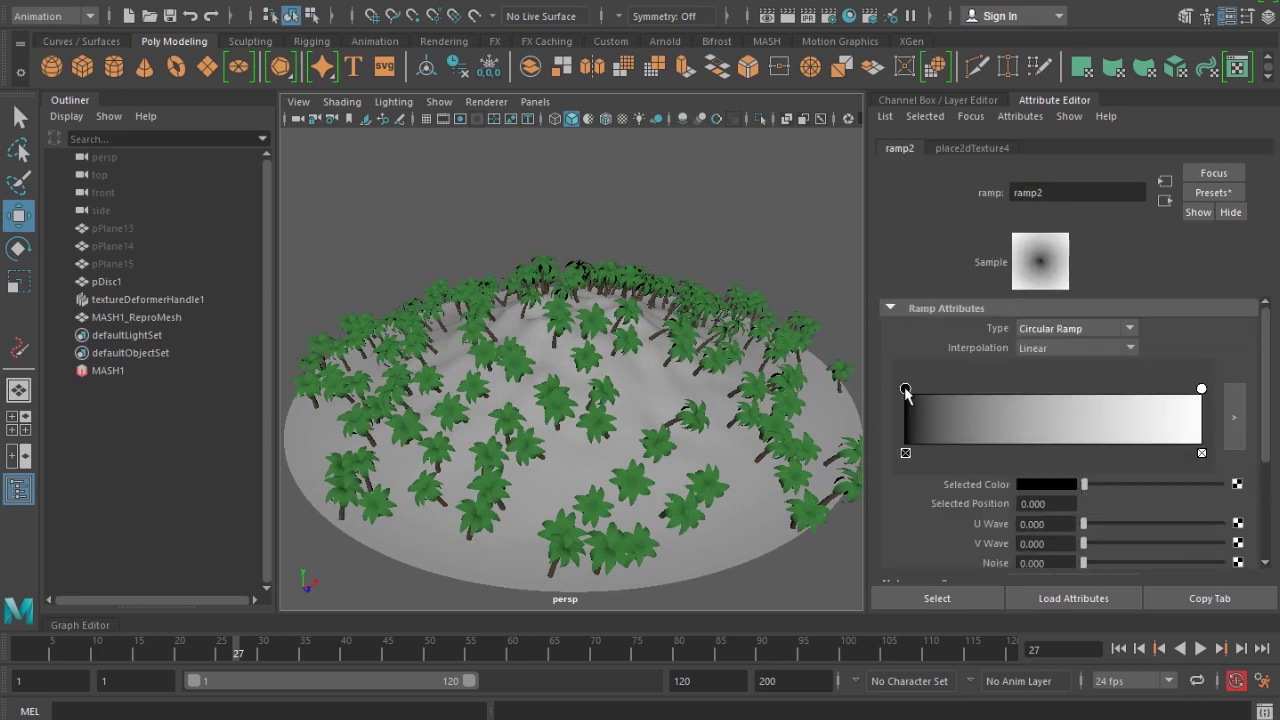
left_click_drag(906, 390, 906, 424)
left_click_drag(1201, 388, 1008, 398)
left_click_drag(904, 389, 976, 398)
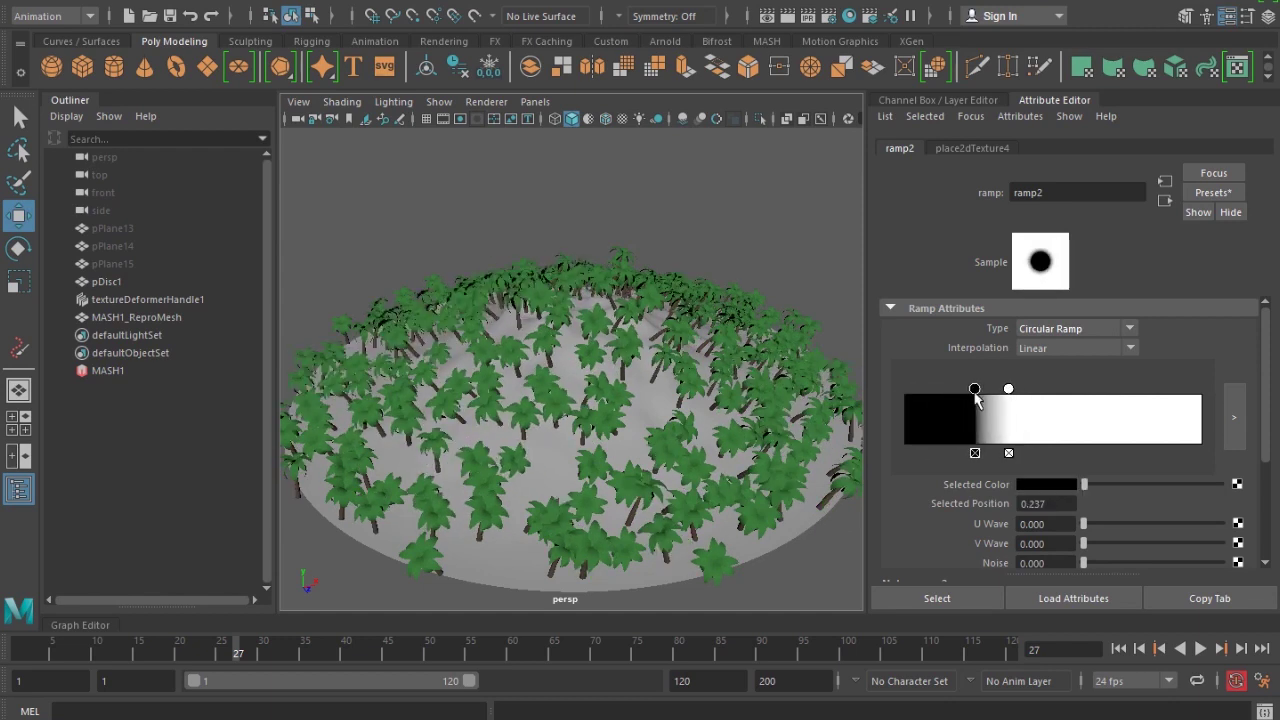
left_click(1164, 200)
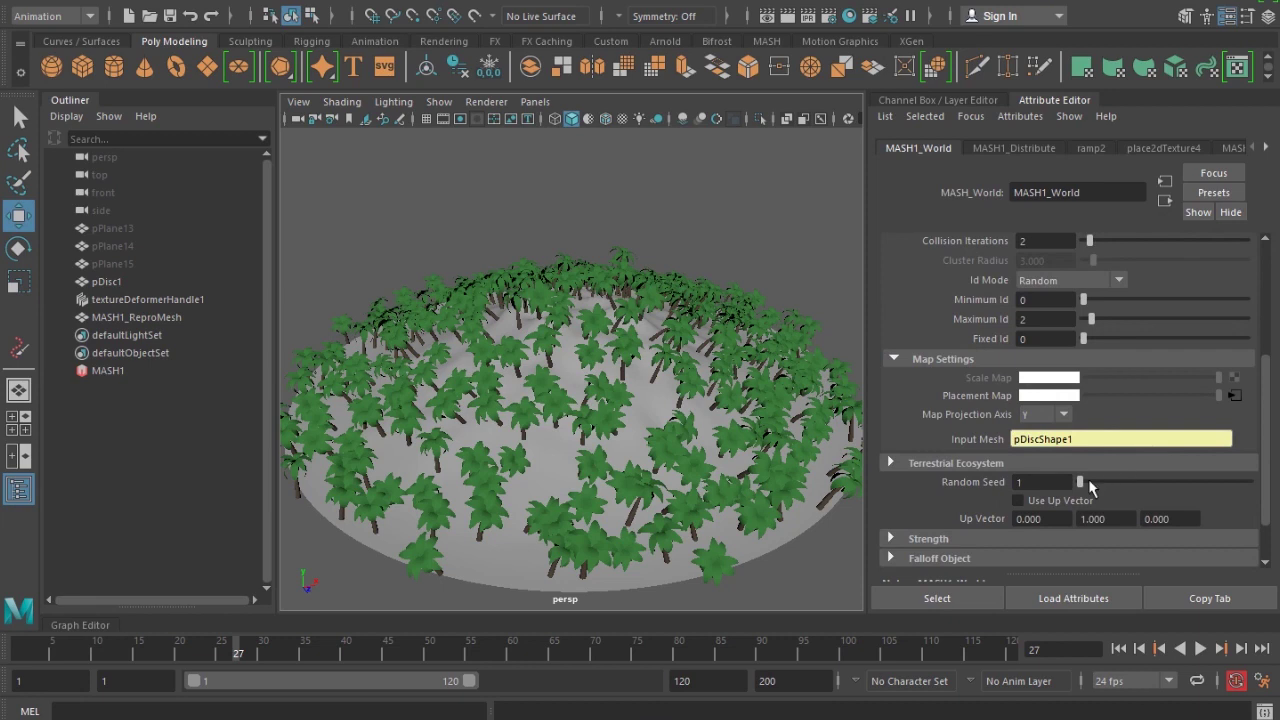
left_click(1056, 410)
left_click(1040, 454)
mouse_move(673, 425)
left_mouse_down("alt")
mouse_move(673, 480)
mouse_move(673, 425)
left_mouse_up("alt")
- Fine-tune the placement ramp, leaving the black stop at 0.506 and white at 0.249
left_click(1234, 396)
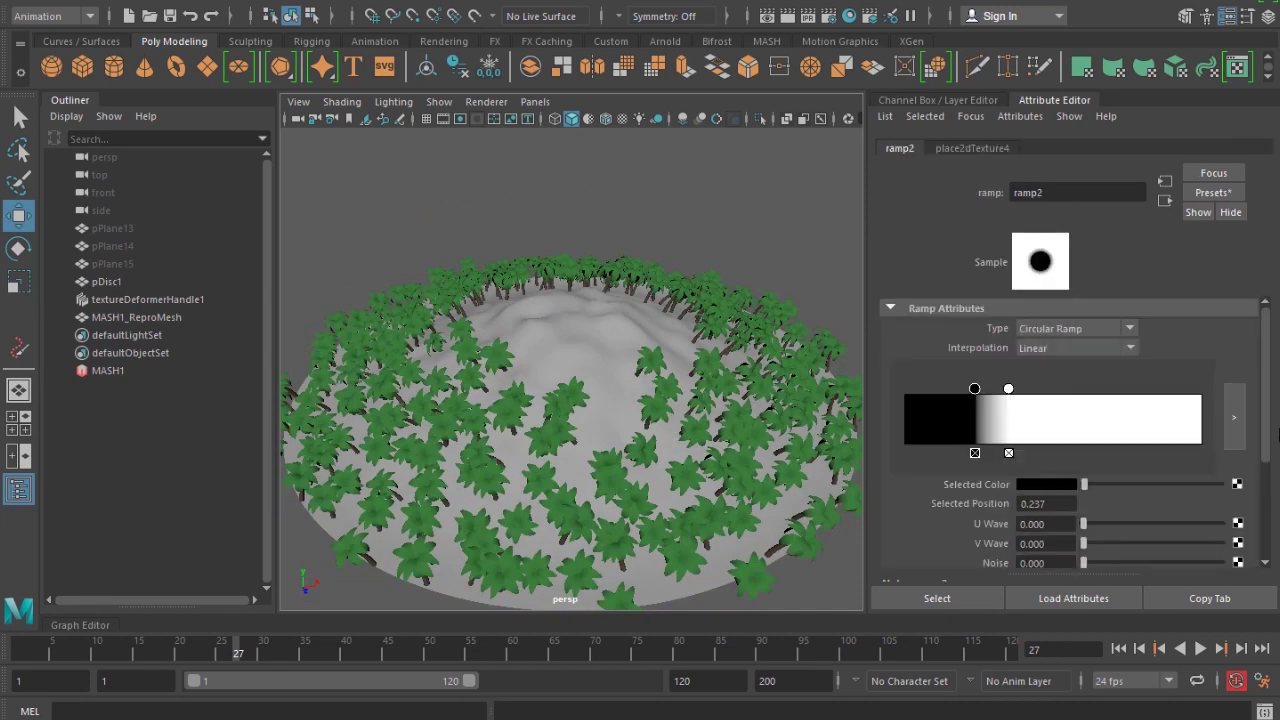
left_click_drag(975, 388, 891, 398)
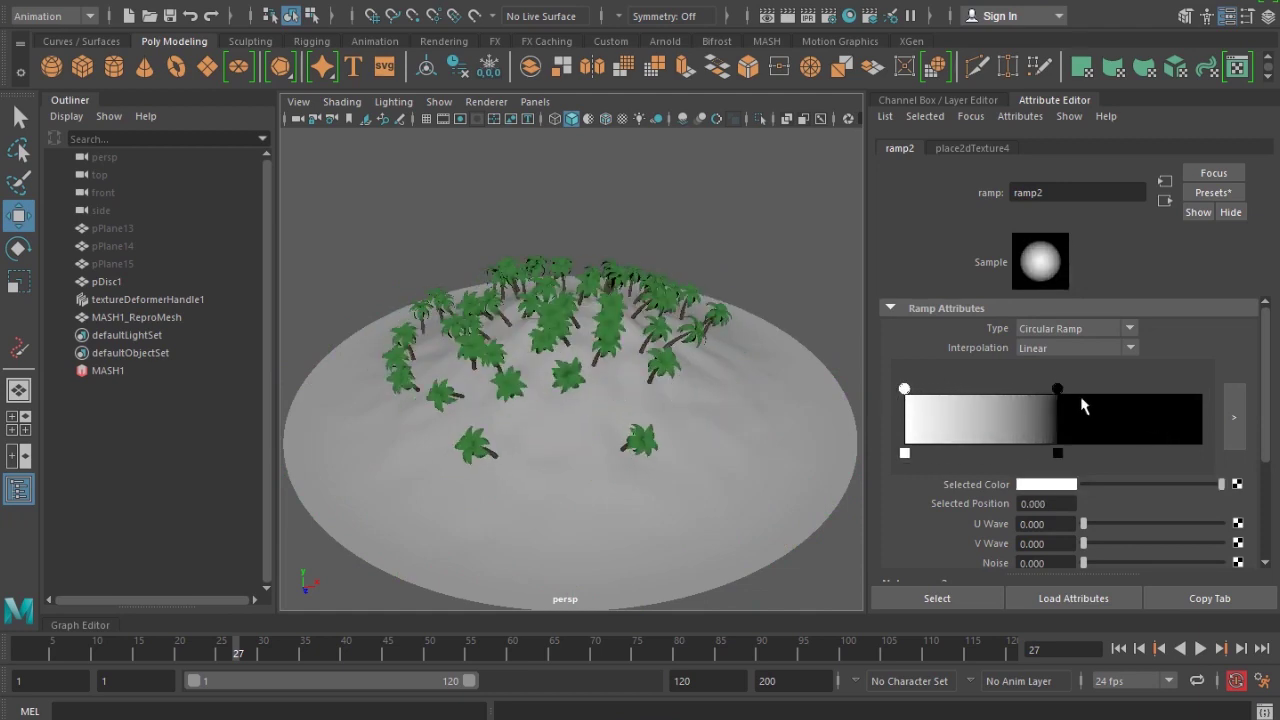
mouse_move(1057, 389)
left_mouse_down()
mouse_move(1114, 390)
mouse_move(1080, 390)
left_mouse_up()
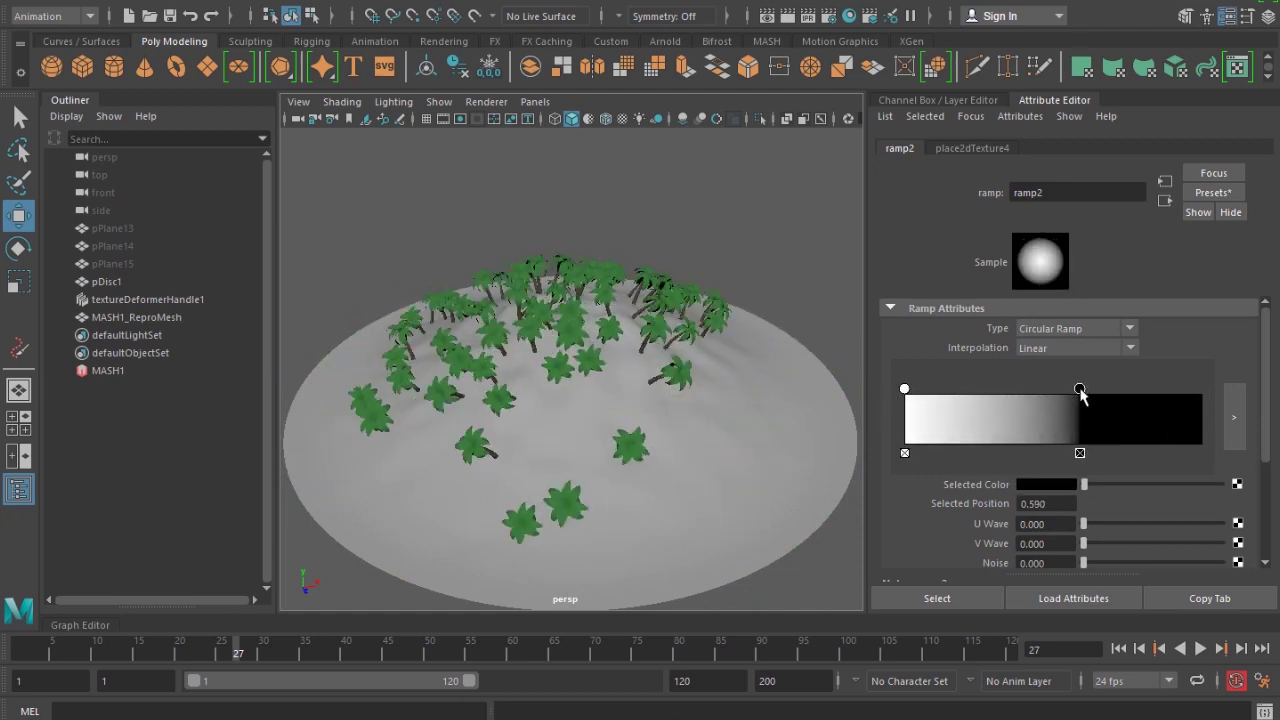
left_click_drag(906, 390, 1003, 390)
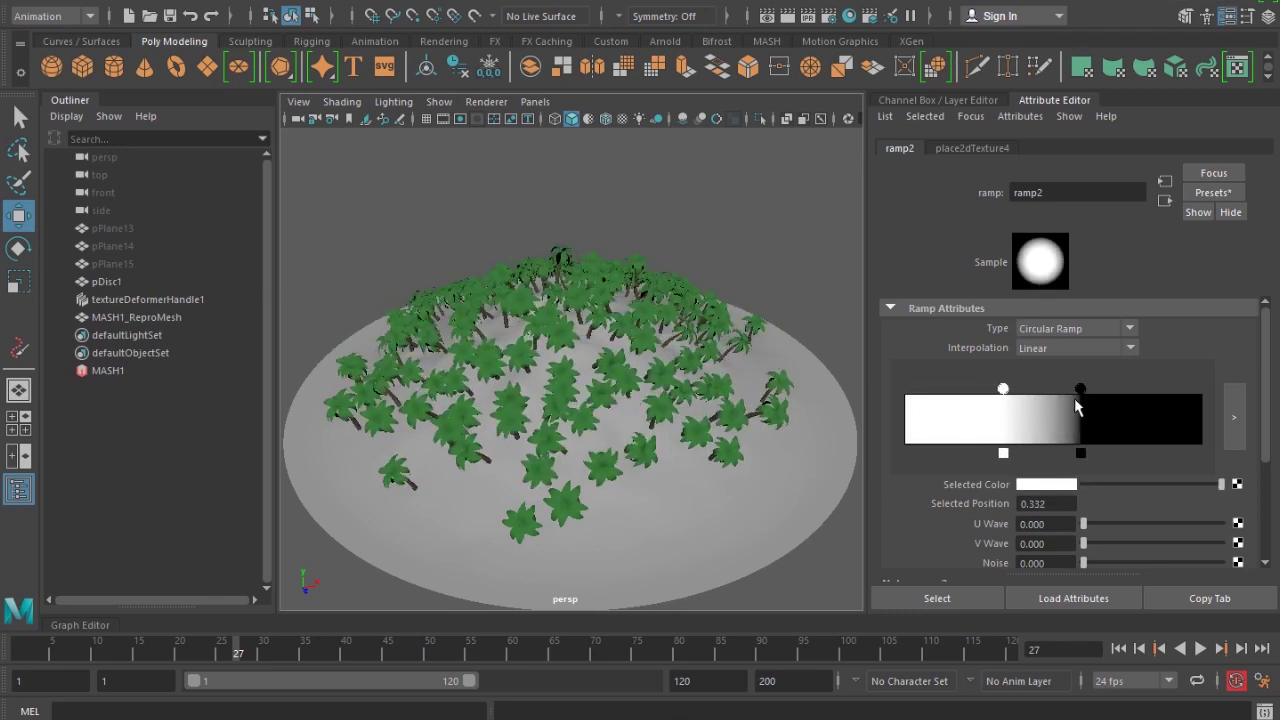
left_click_drag(1080, 389, 978, 389)
left_click_drag(700, 380, 705, 470, "alt")
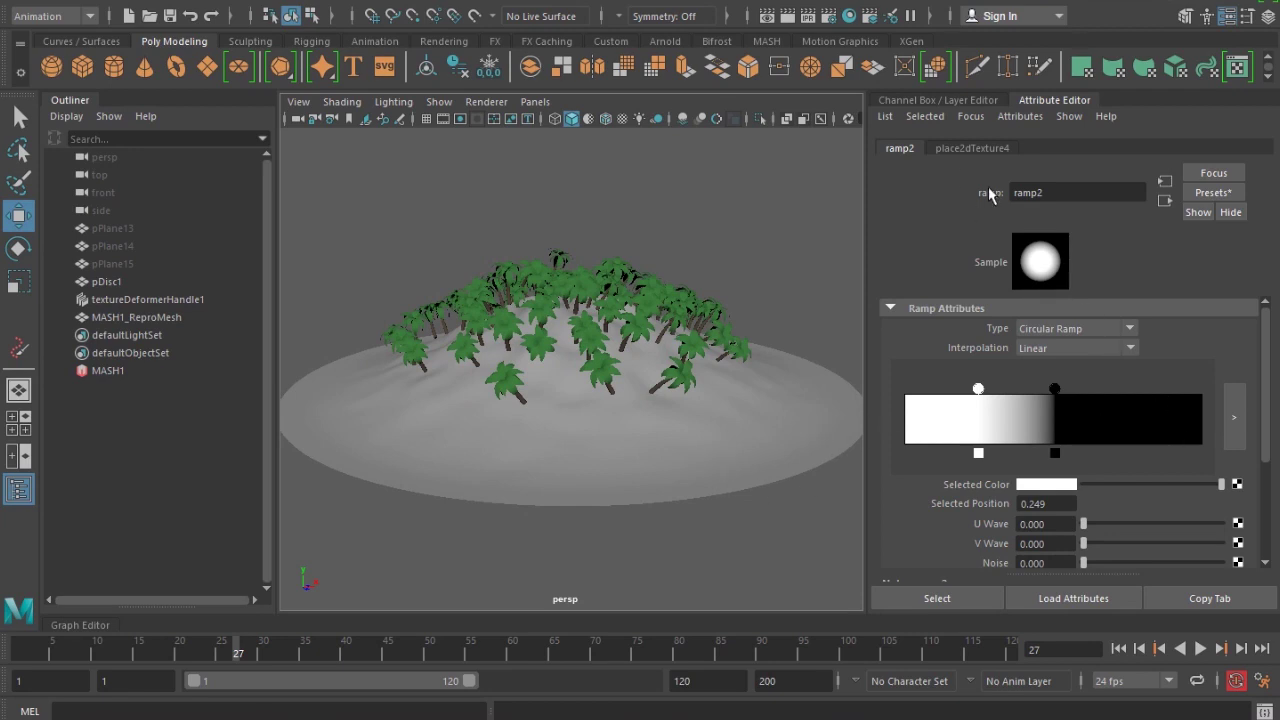
left_click(1165, 201)
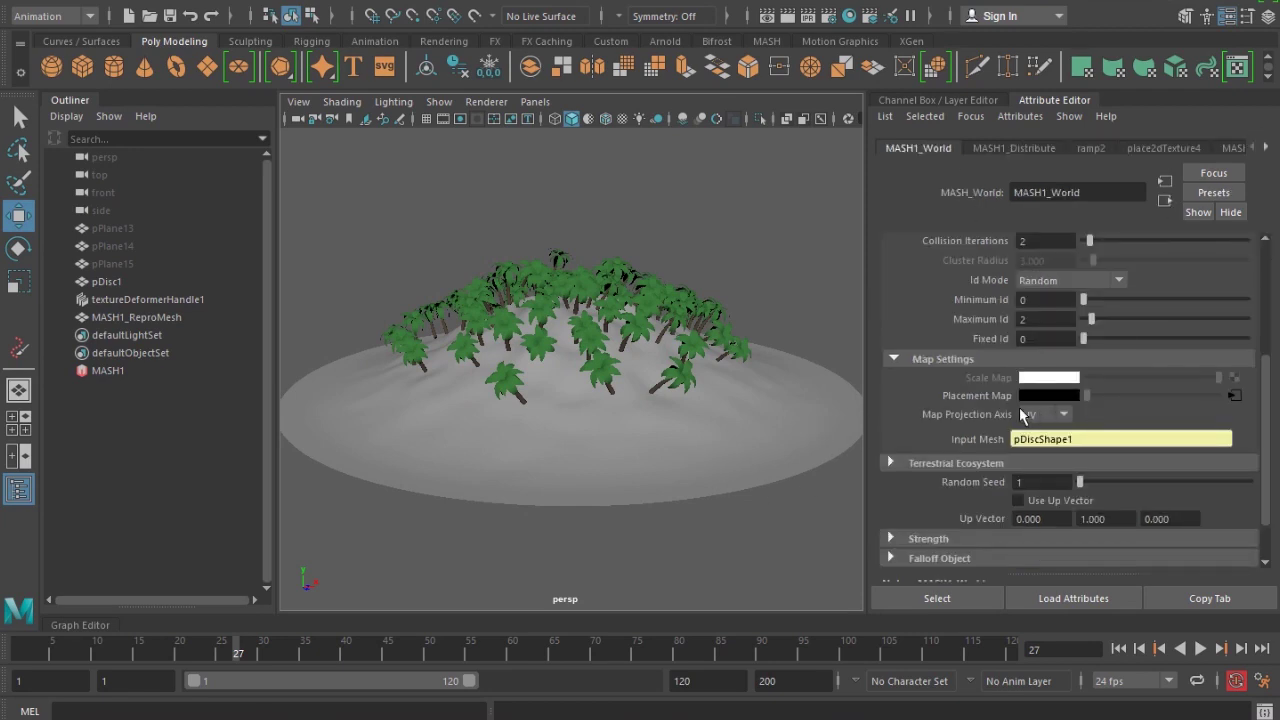
left_click(1235, 396)
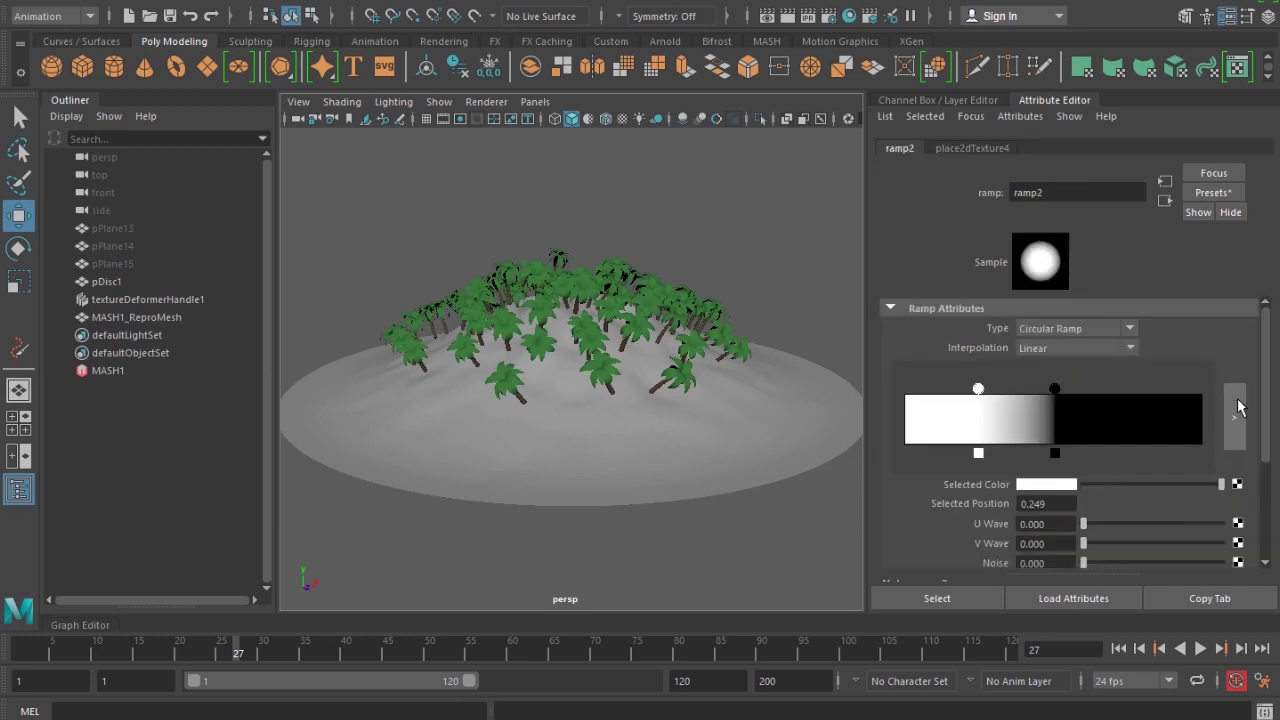
left_click(1165, 201)
- Set Points Per Cluster to 500 and orbit to inspect the denser palm scatter
scroll(1105, 364, "up", 5)
left_click(1045, 337)
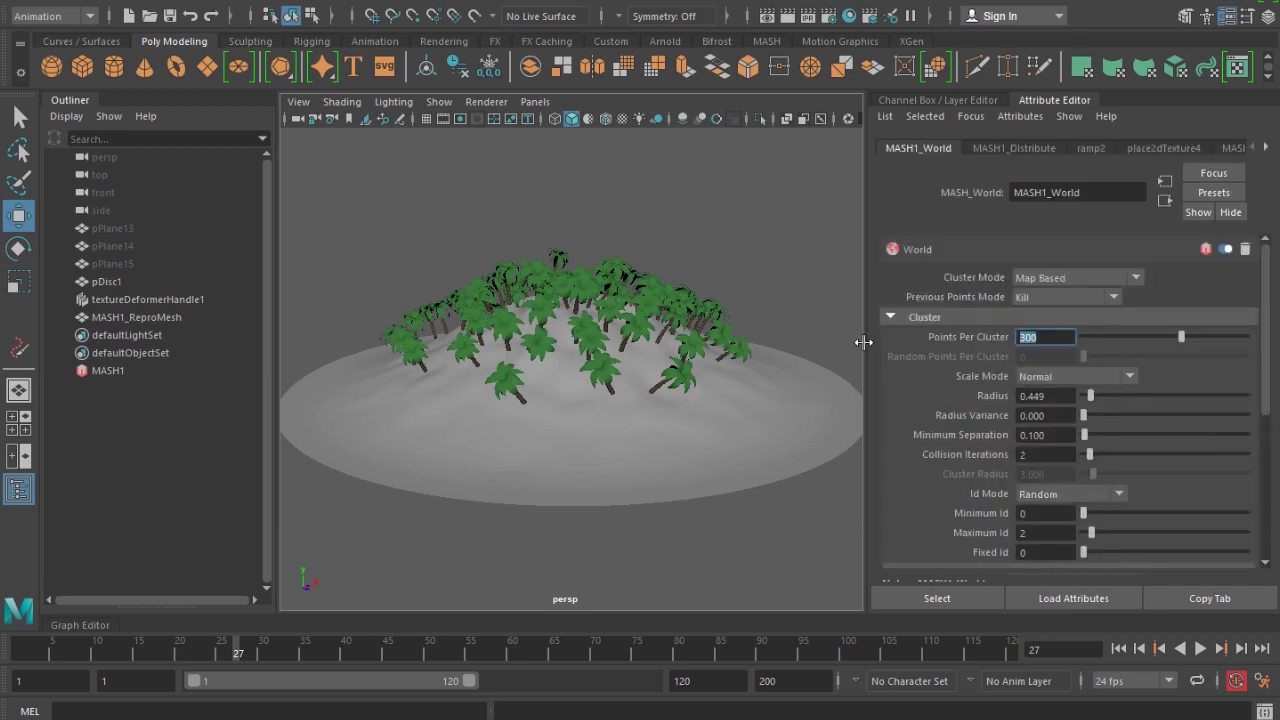
type("500")
key("Return")
left_click_drag(720, 330, 795, 428, "alt")
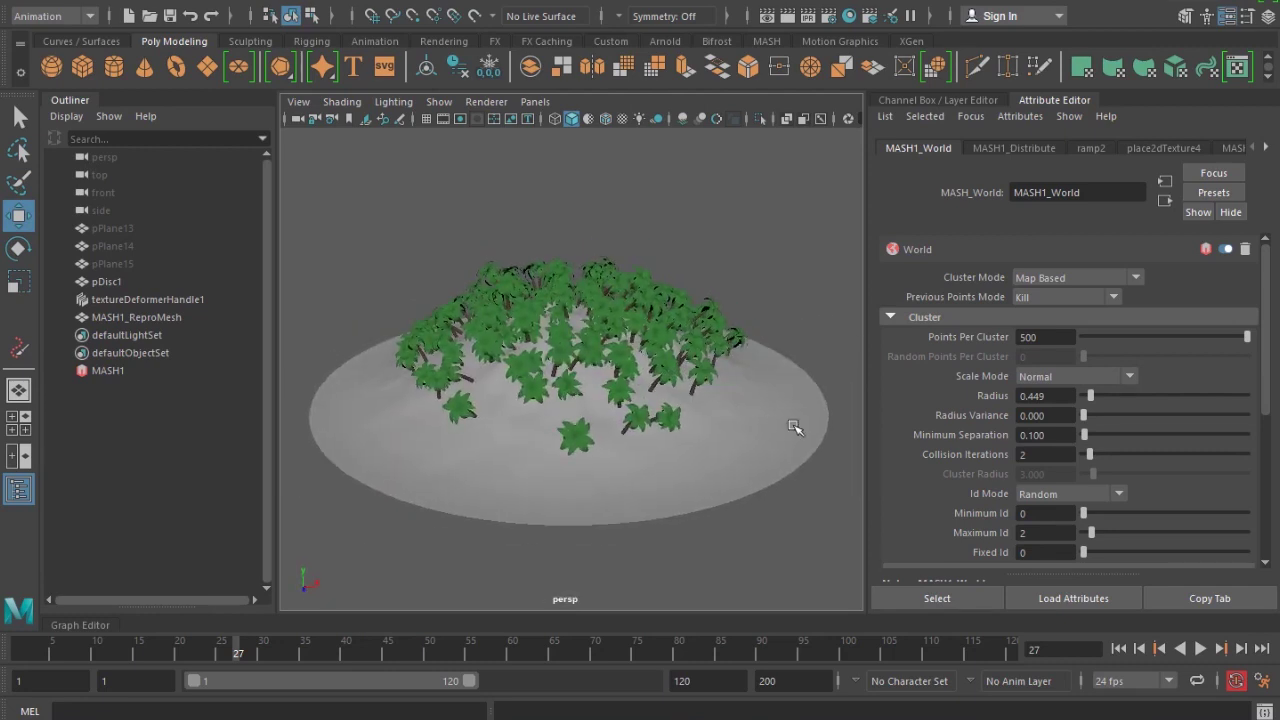
- Assign a new aiStandardSurface material to the island disc pDisc1
left_click(413, 240)
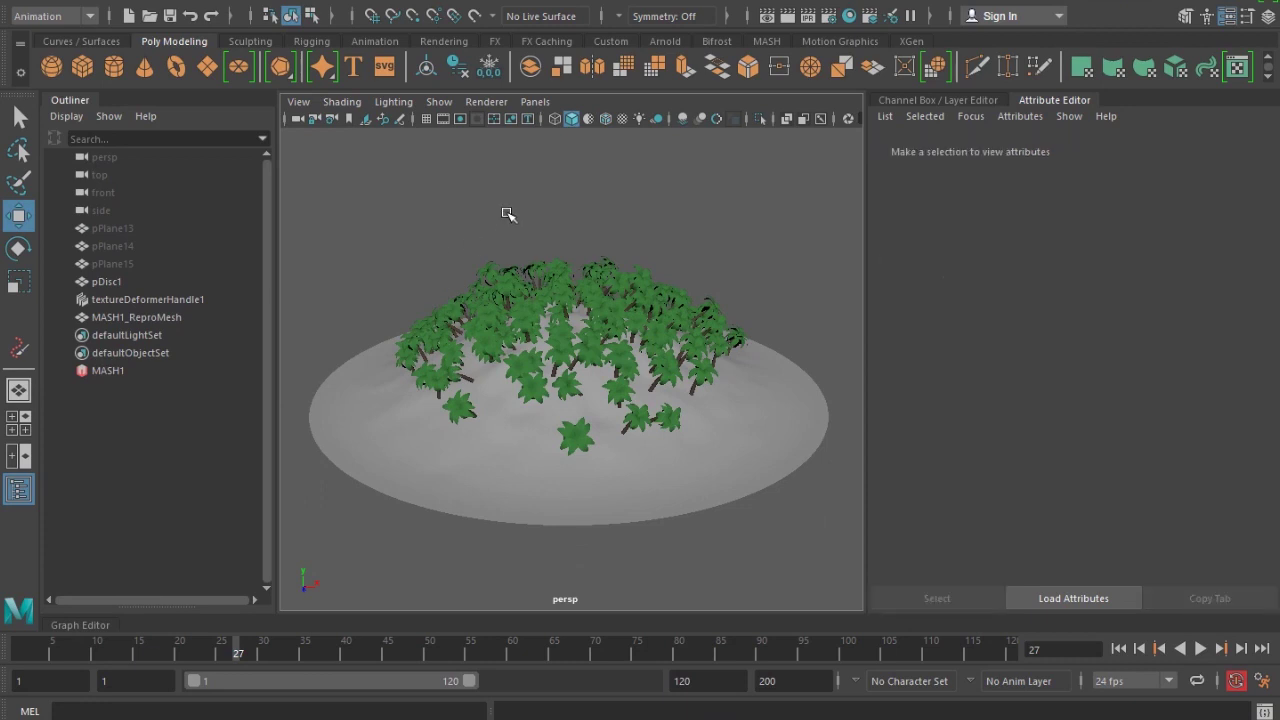
left_click(758, 451)
right_click_drag(765, 447, 763, 444)
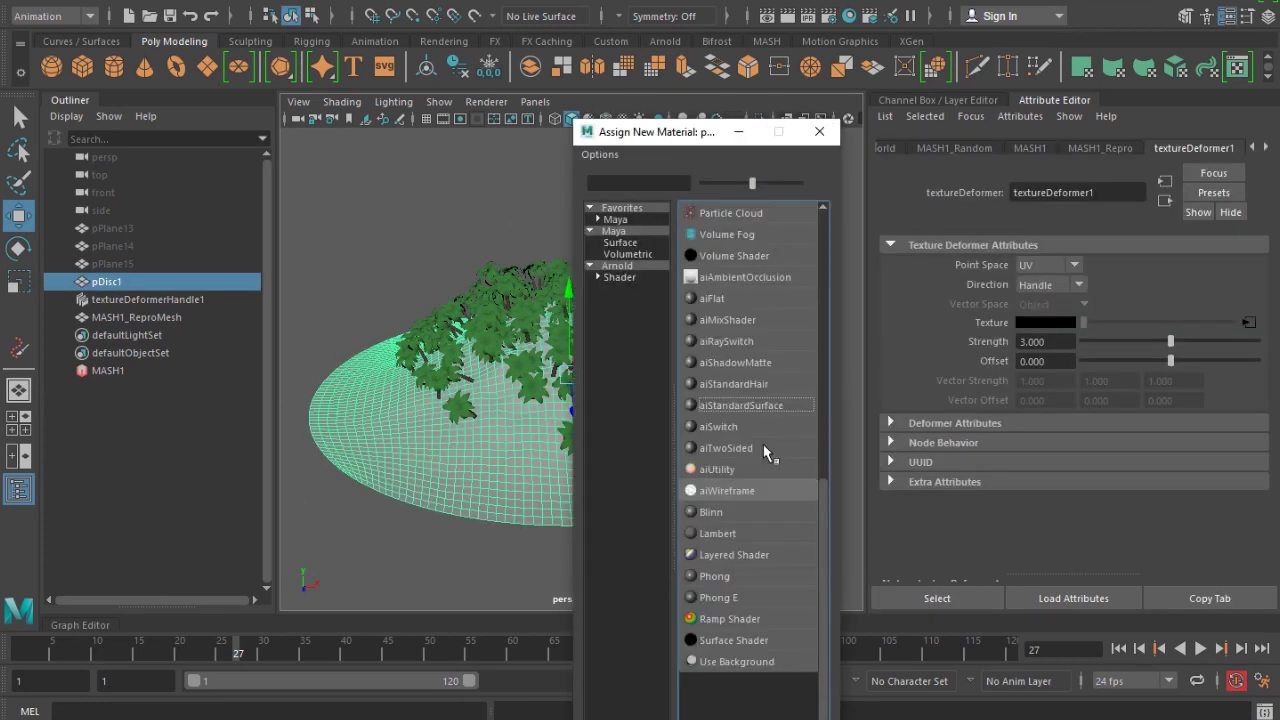
left_click(740, 405)
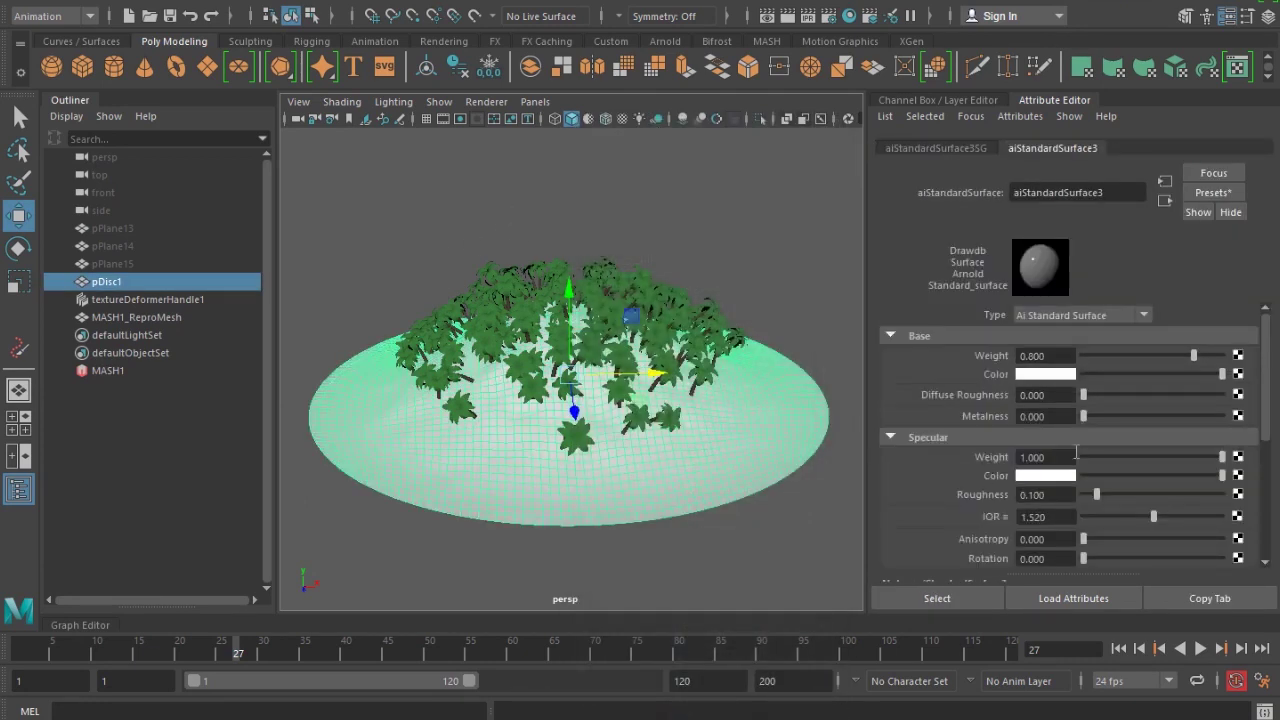
- Set Specular Weight 0, base colour HSV about 13.8/0.244/0.331, and name the material sand
left_click_drag(1139, 458, 1000, 455)
left_click(1059, 376)
left_click(1022, 441)
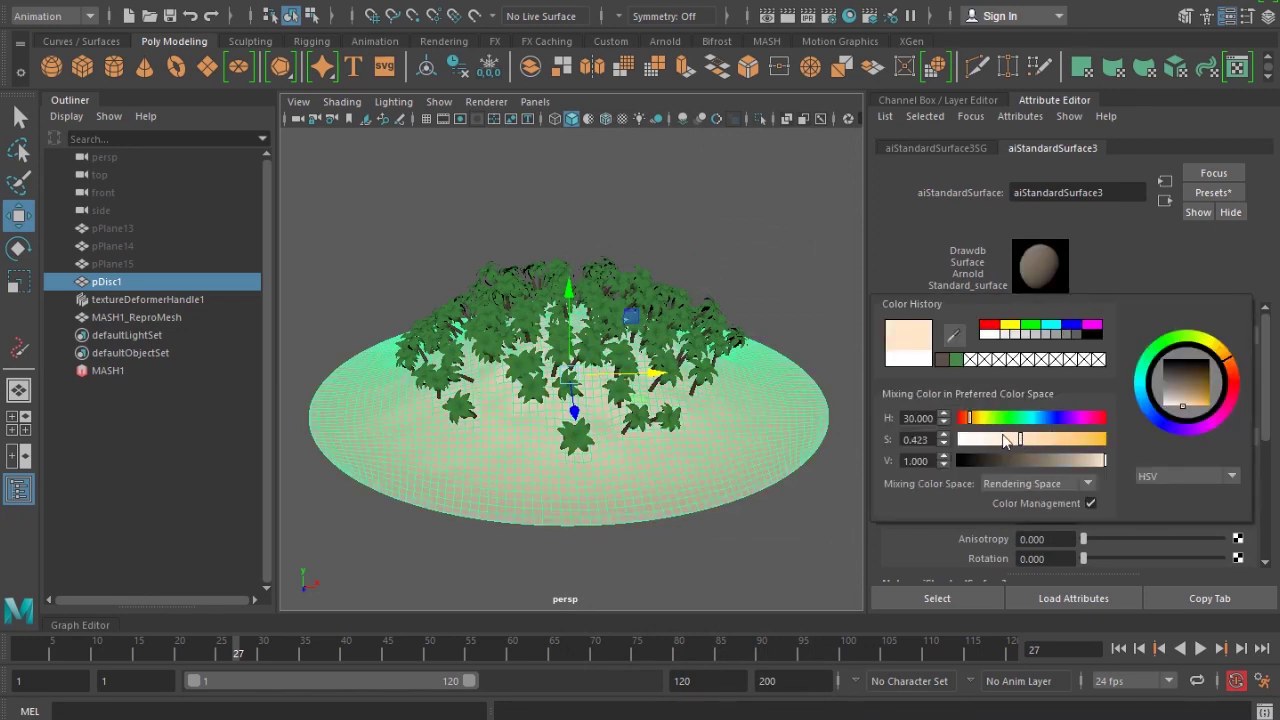
left_click(964, 420)
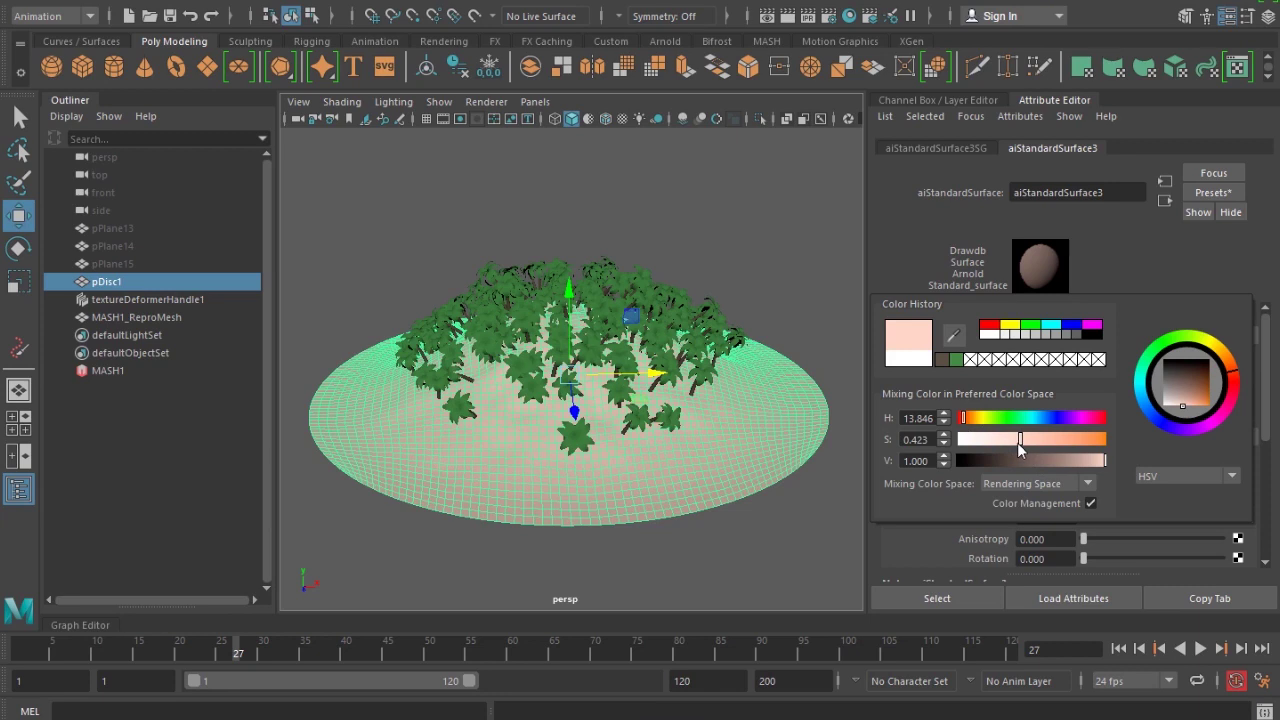
left_click(1059, 461)
left_click(994, 440)
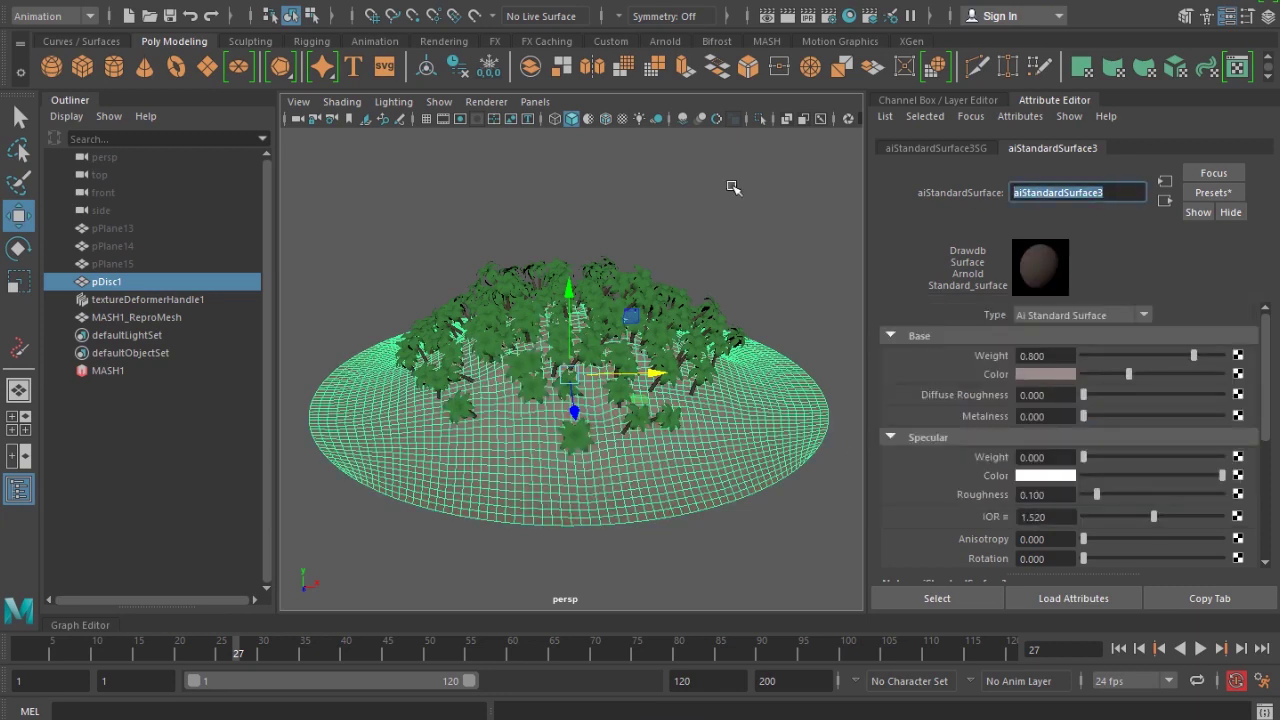
type("sand")
key("Return")
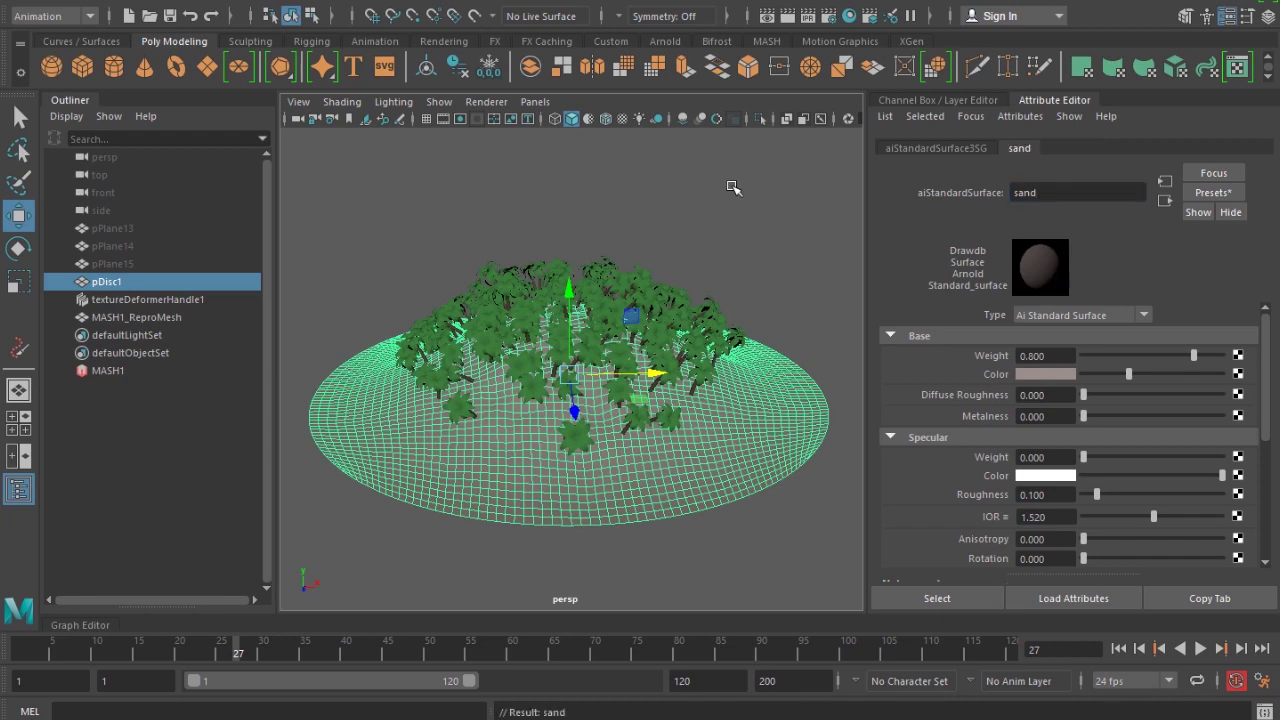
left_click(540, 196)
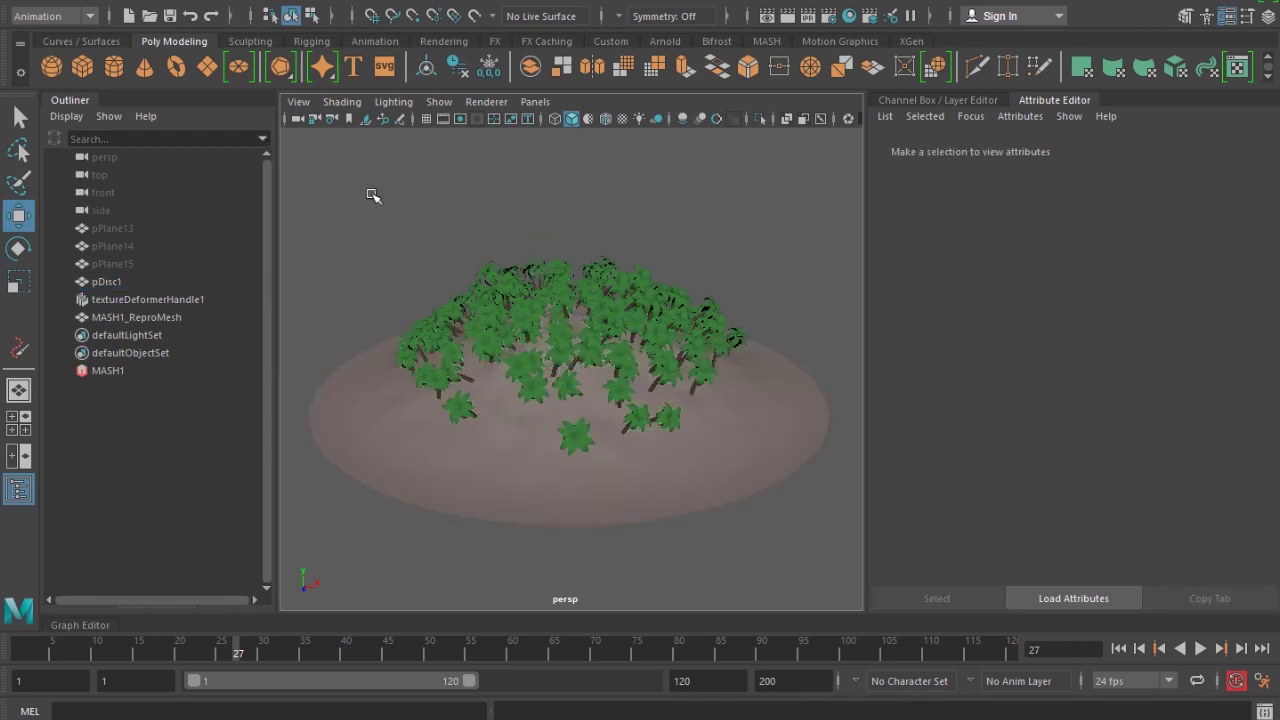
- Create a polygon disc and scale it far beyond the island's edge
left_click(238, 66)
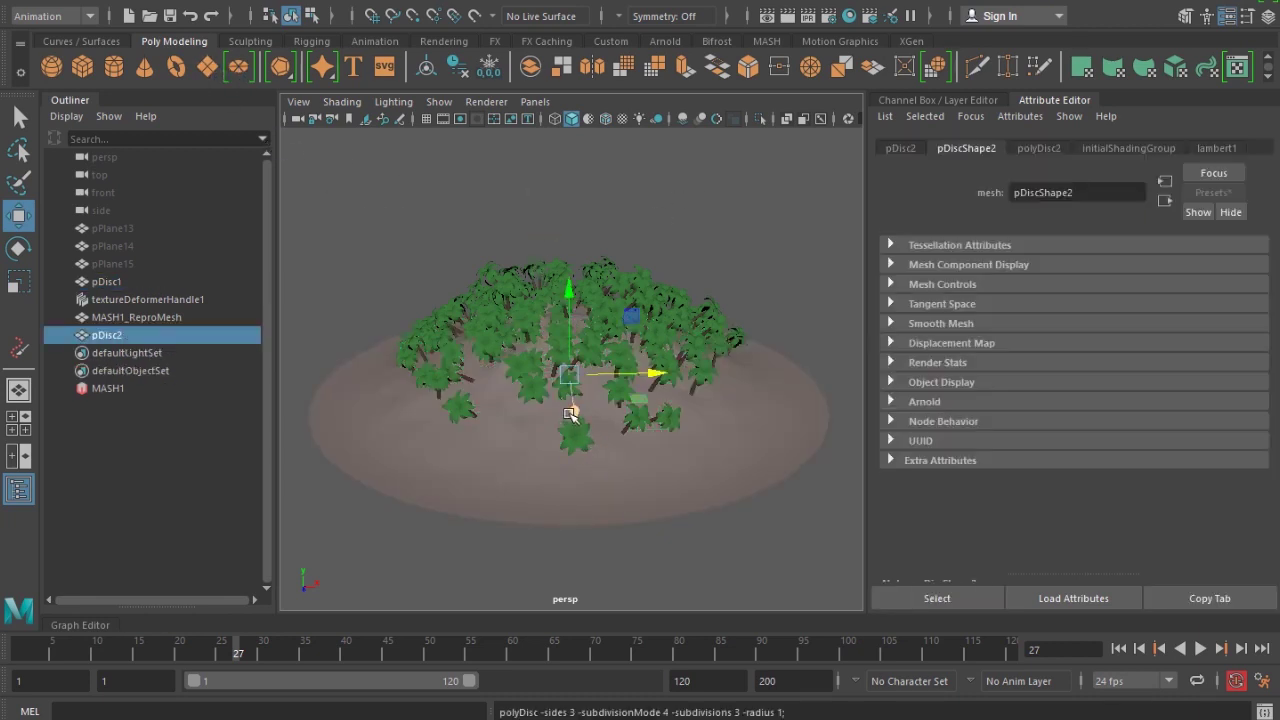
key("r")
mouse_move(572, 380)
left_mouse_down()
mouse_move(610, 378)
mouse_move(585, 370)
left_mouse_up()
scroll(514, 420, "down", 5)
scroll(666, 403, "up", 5)
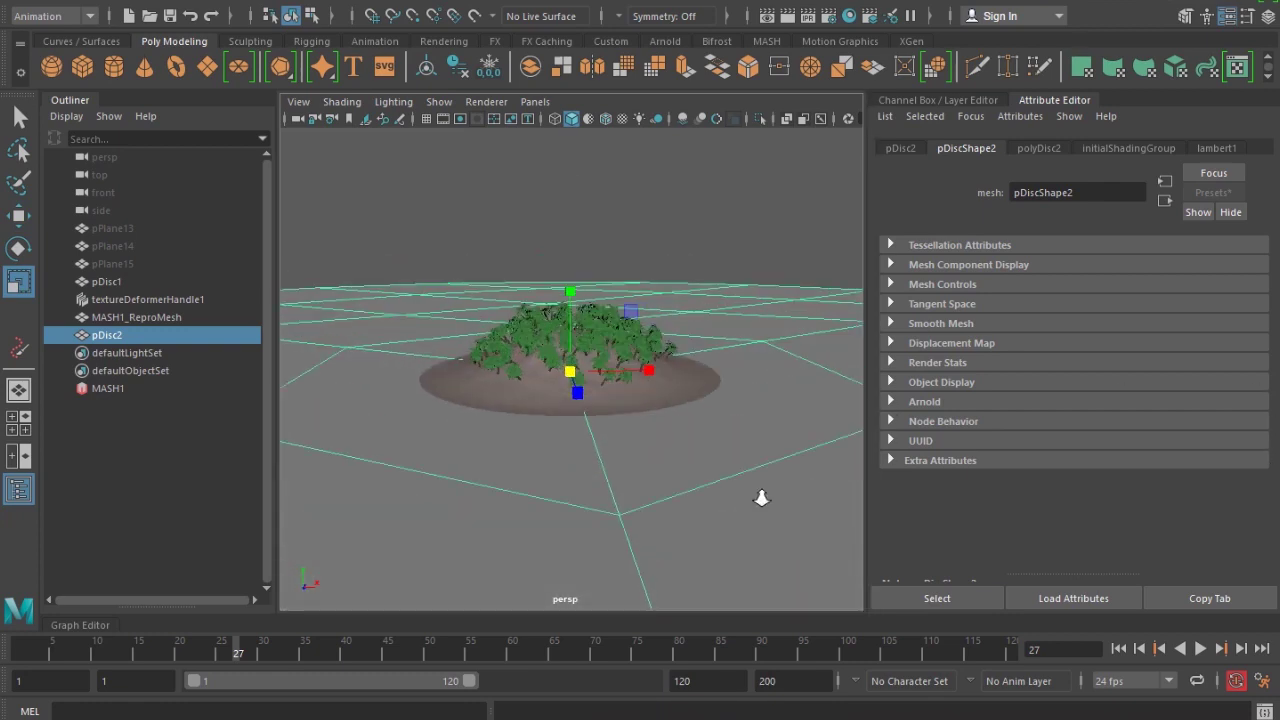
scroll(713, 480, "up", 3)
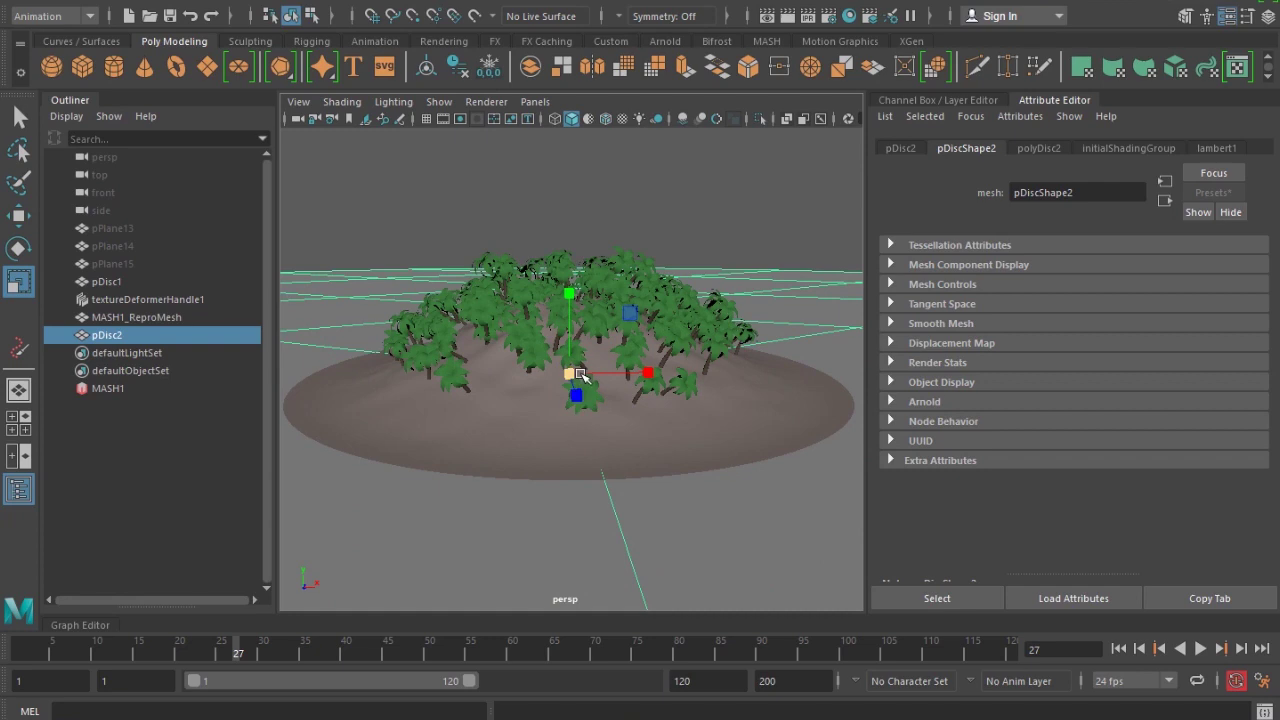
key("w")
left_click_drag(568, 318, 568, 340)
key("ctrl+z")
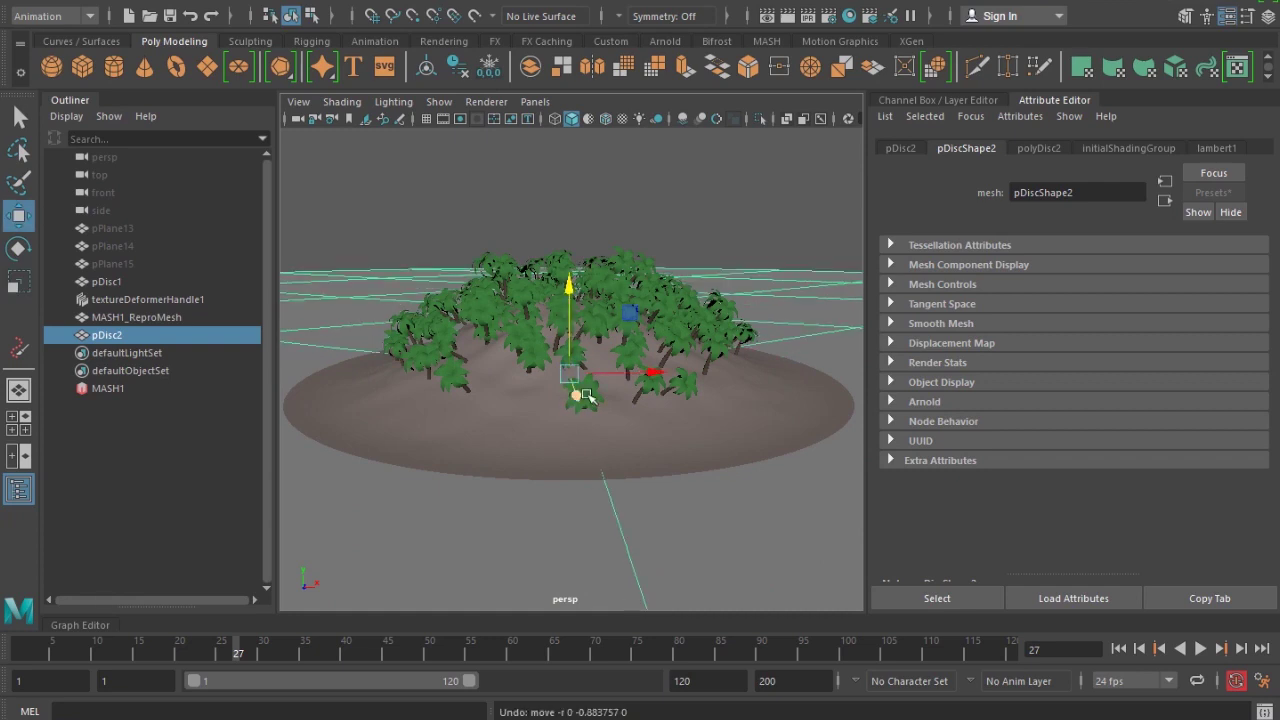
- Duplicate the large disc and scale the copy wider still
key("ctrl+d")
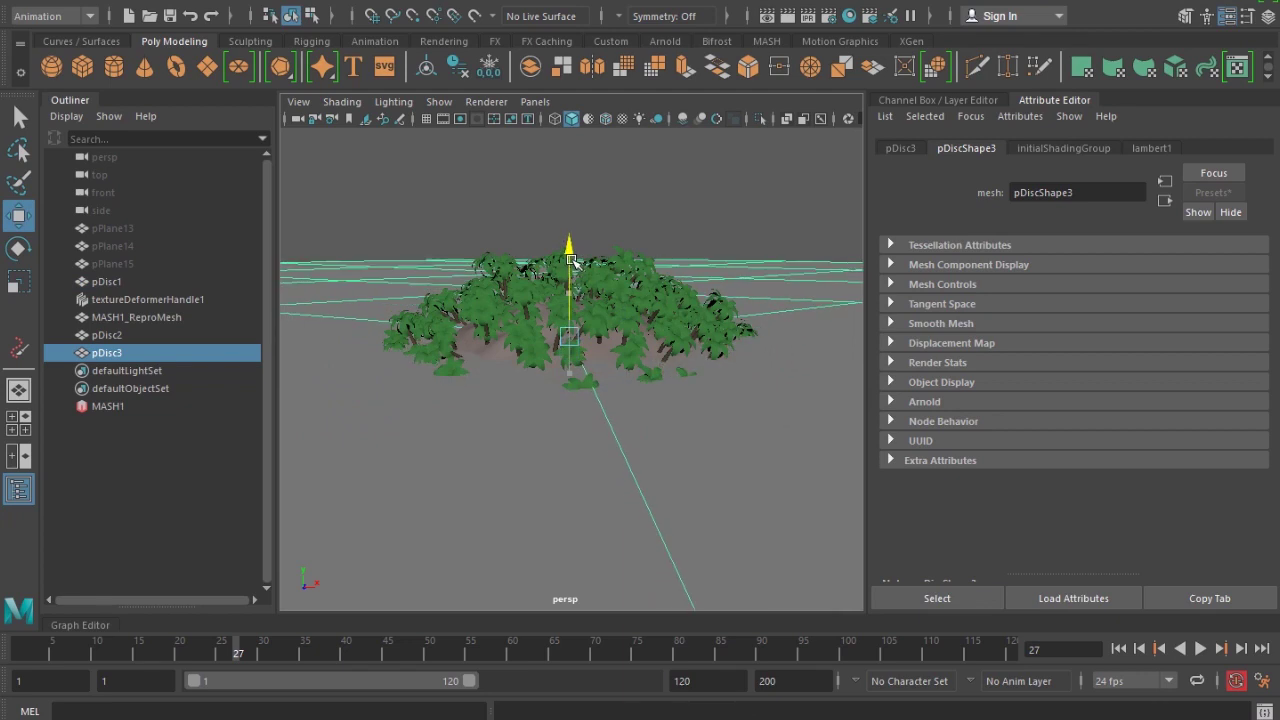
left_click_drag(568, 287, 572, 287)
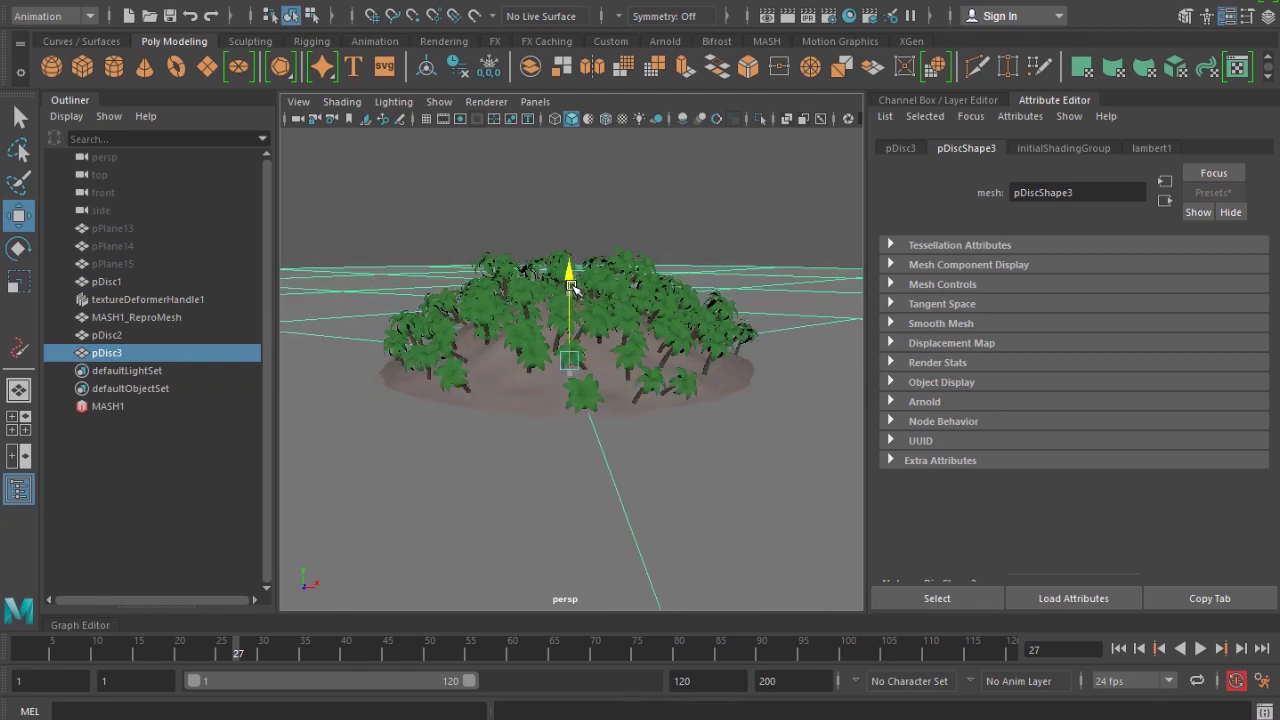
key("ctrl+z")
key("ctrl+z")
key("ctrl+z")
key("ctrl+z")
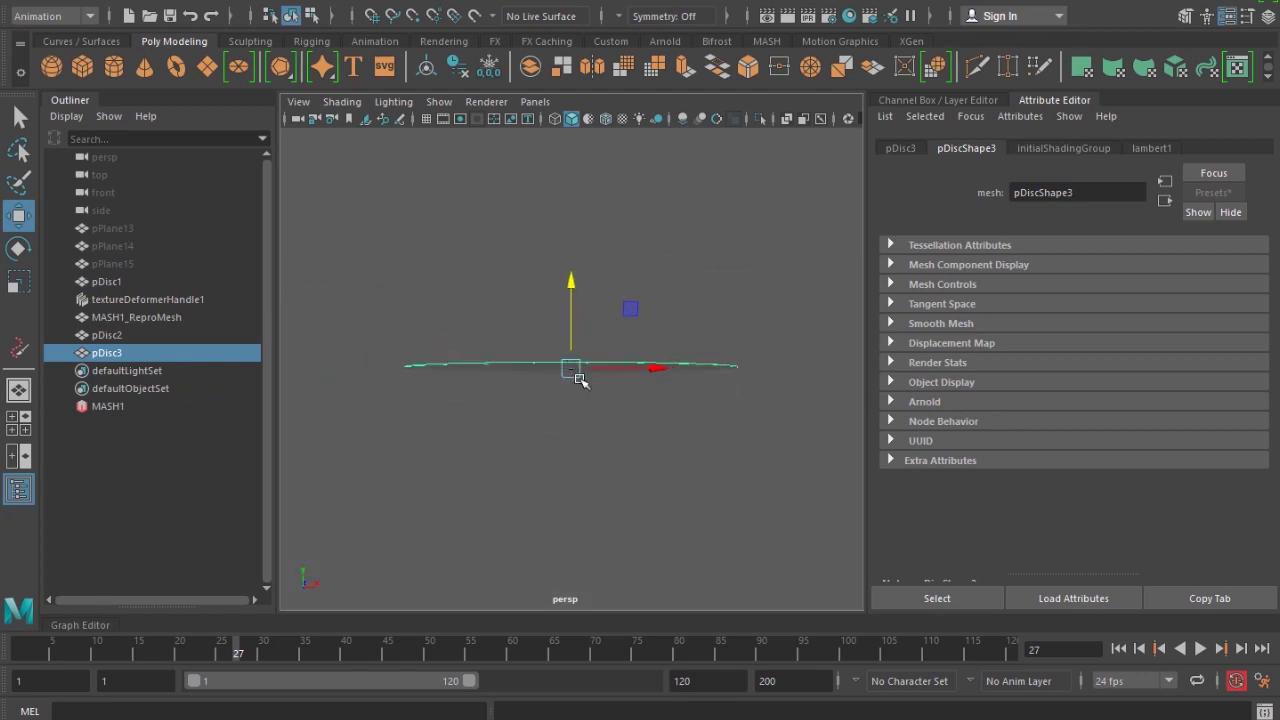
key("shift+z")
key("shift+z")
key("shift+z")
key("shift+z")
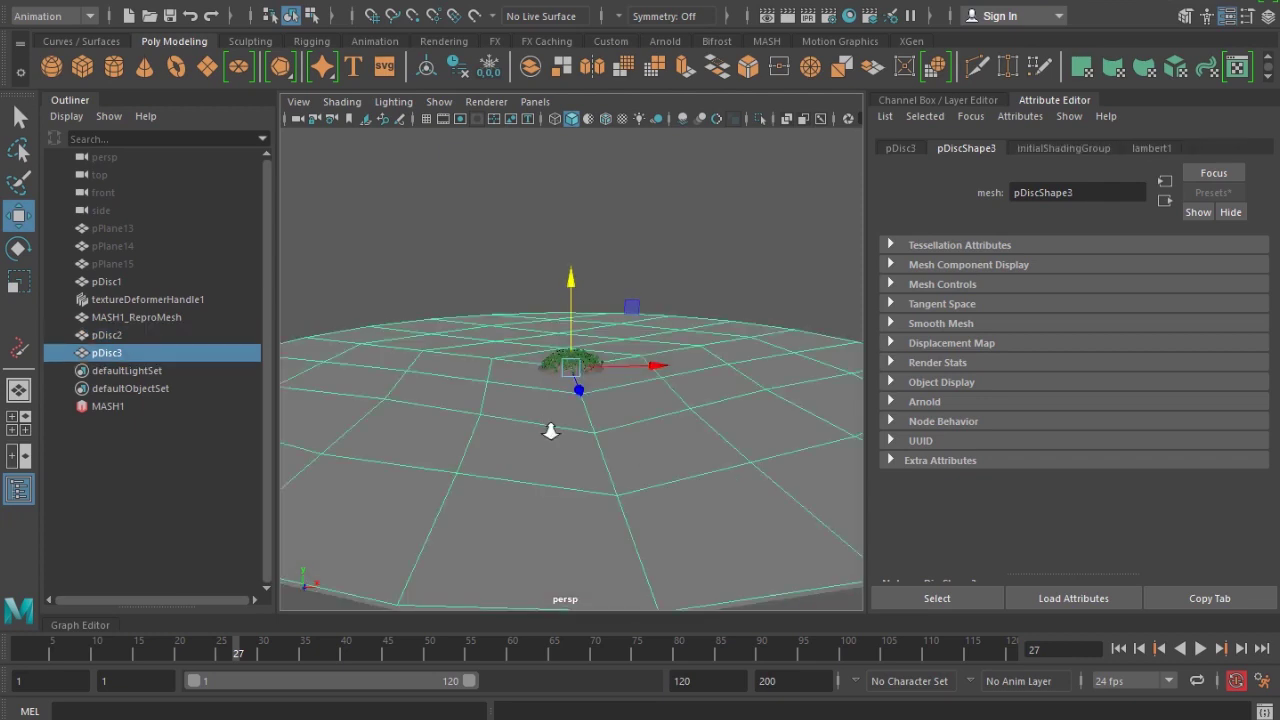
mouse_move(625, 447)
left_mouse_down("alt")
mouse_move(646, 443)
mouse_move(626, 449)
mouse_move(633, 457)
left_mouse_up("alt")
scroll(627, 459, "up", 3)
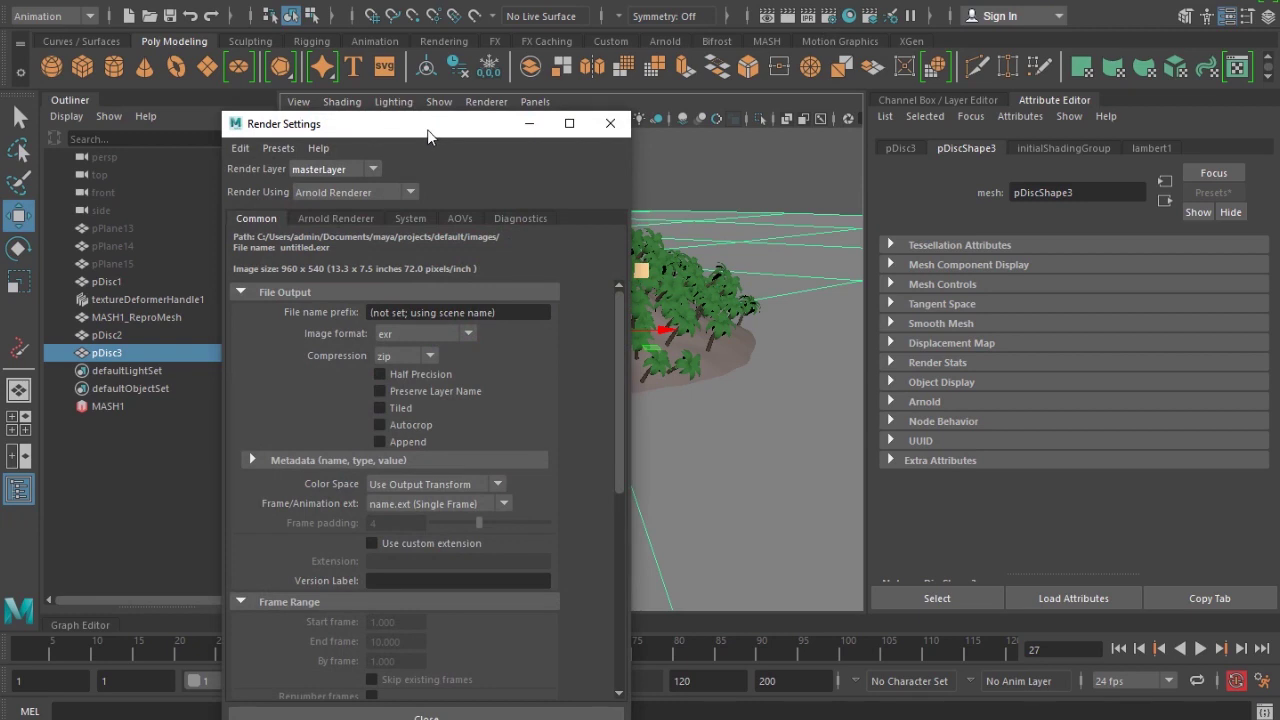
- Close Render Settings and show the 960 x 540 resolution gate in the view
left_click_drag(425, 135, 897, 108)
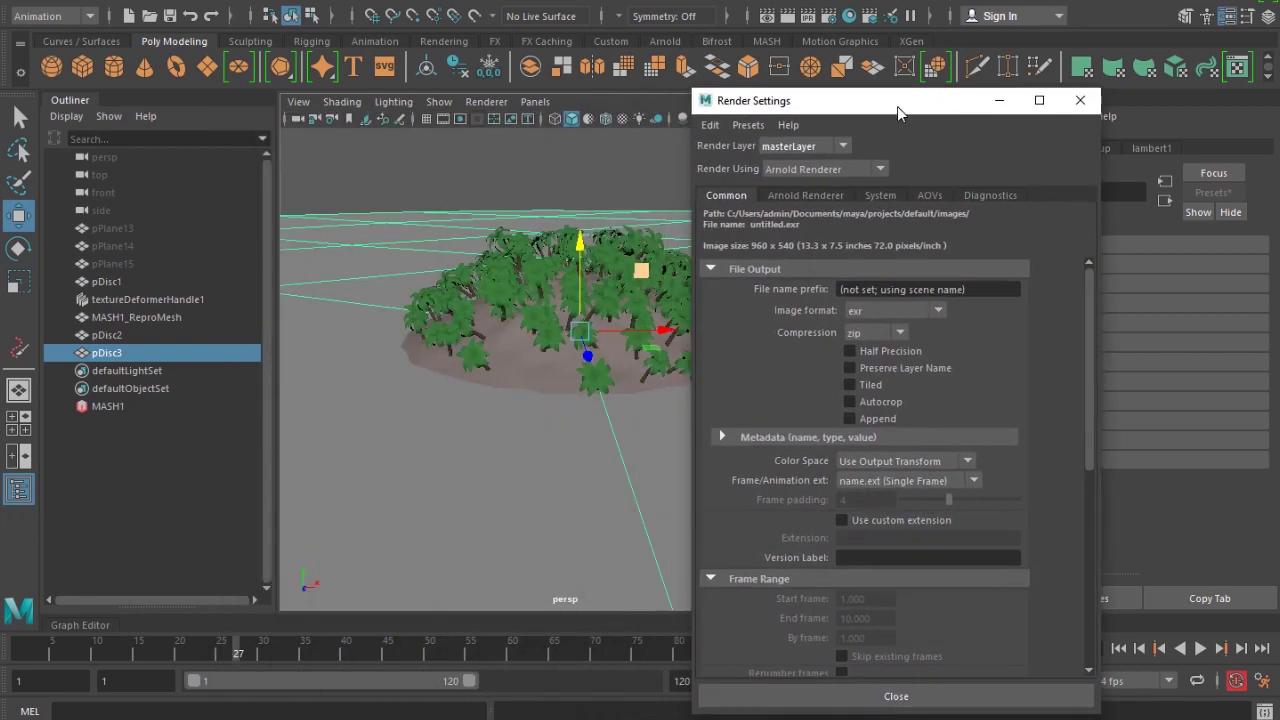
left_click(1080, 100)
left_click(460, 118)
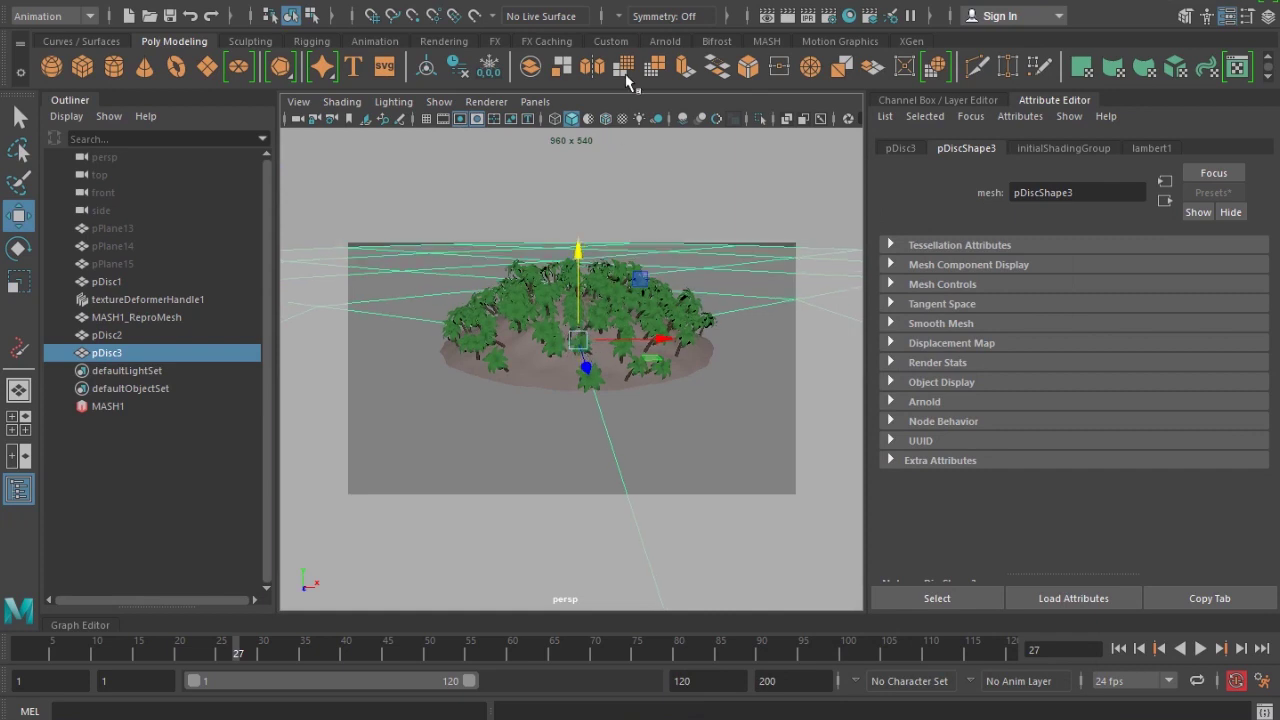
- Add an Arnold Physical Sky light and select the duplicated disc pDisc3
left_click(628, 4)
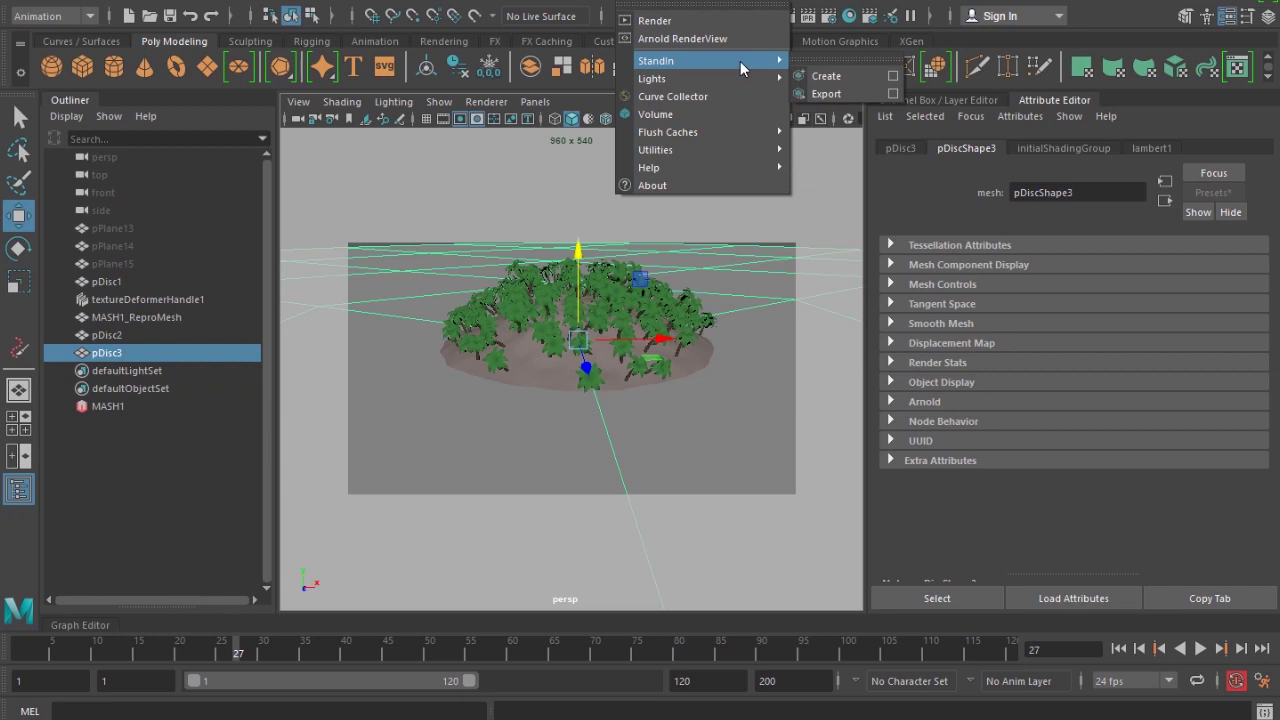
mouse_move(740, 81)
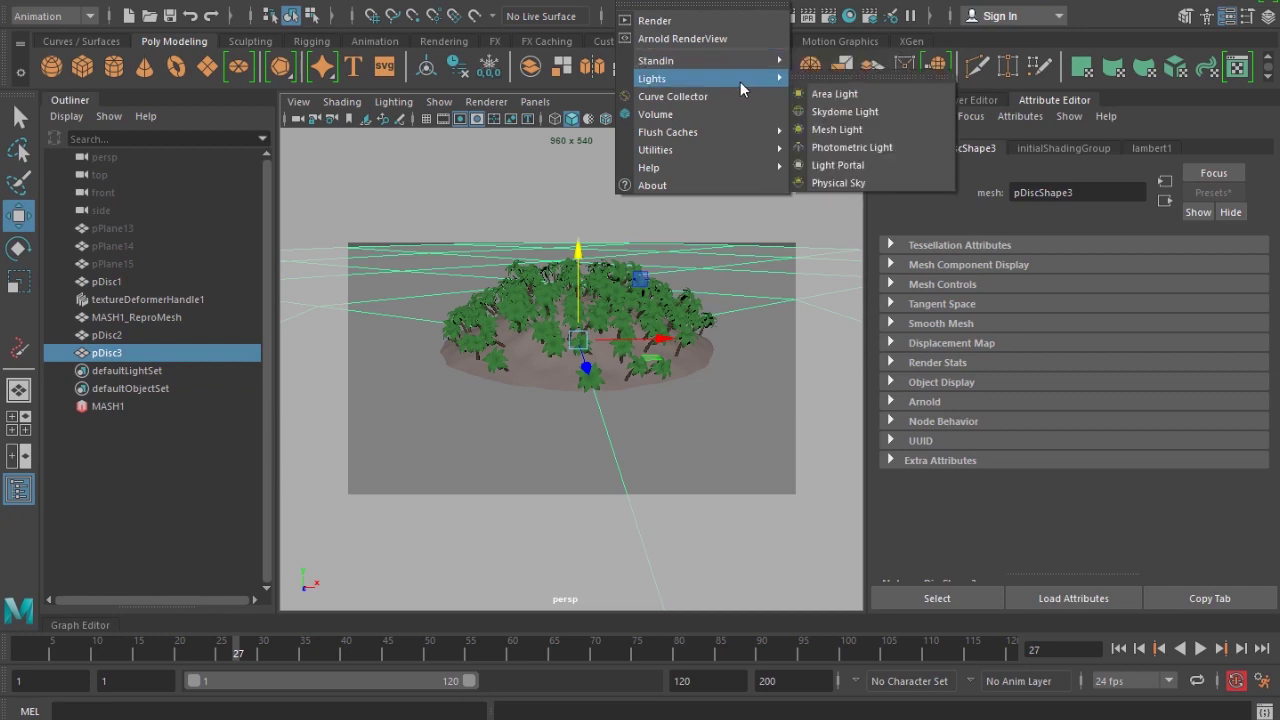
left_click(872, 182)
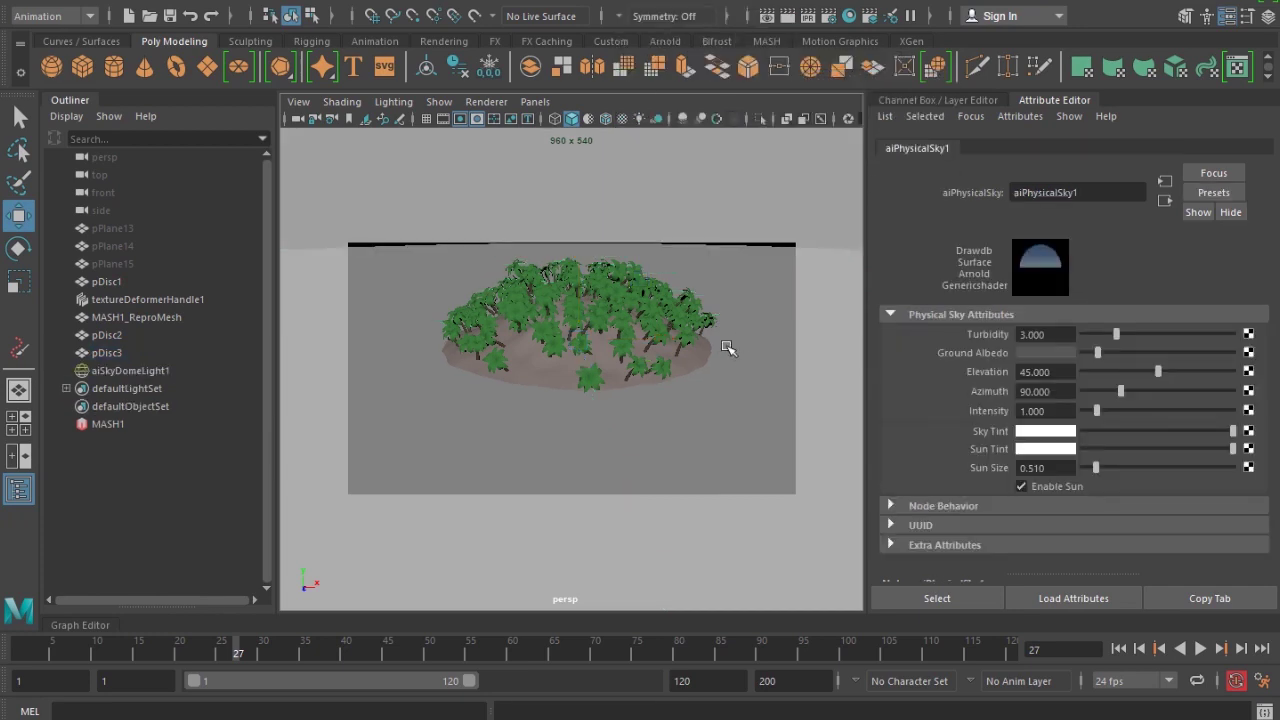
left_click(773, 314)
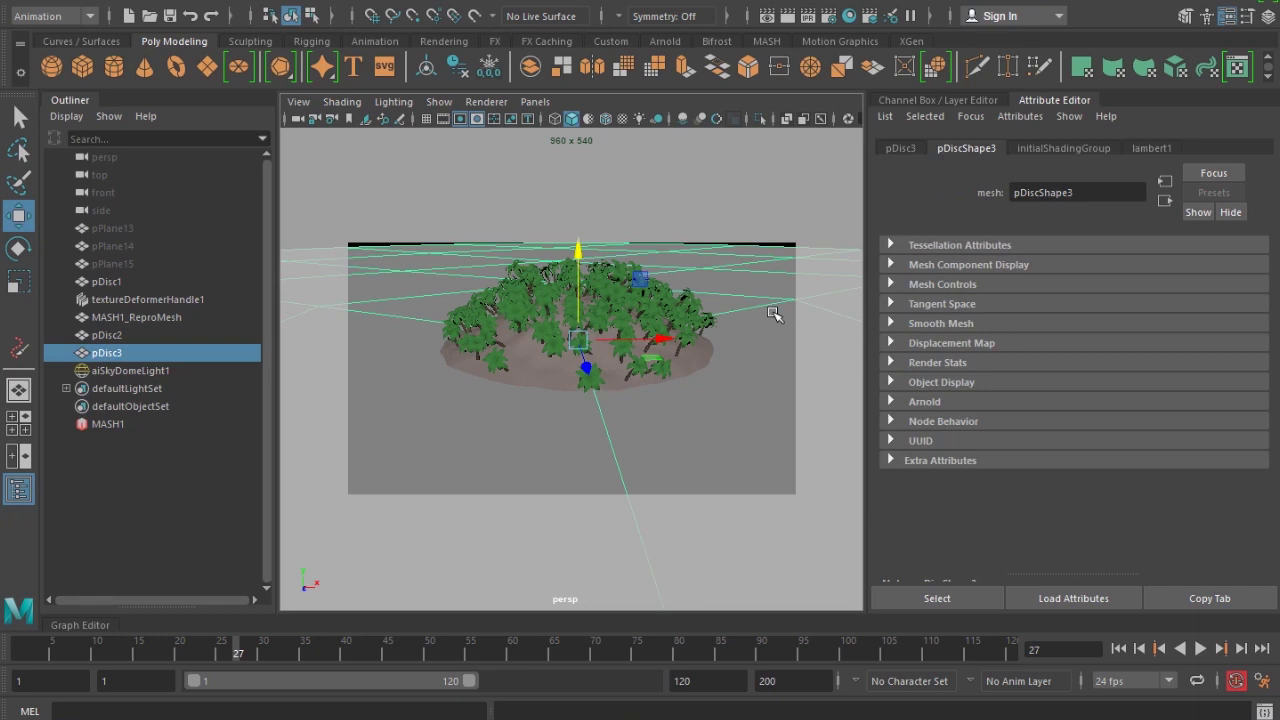
right_click_drag(773, 314, 758, 312)
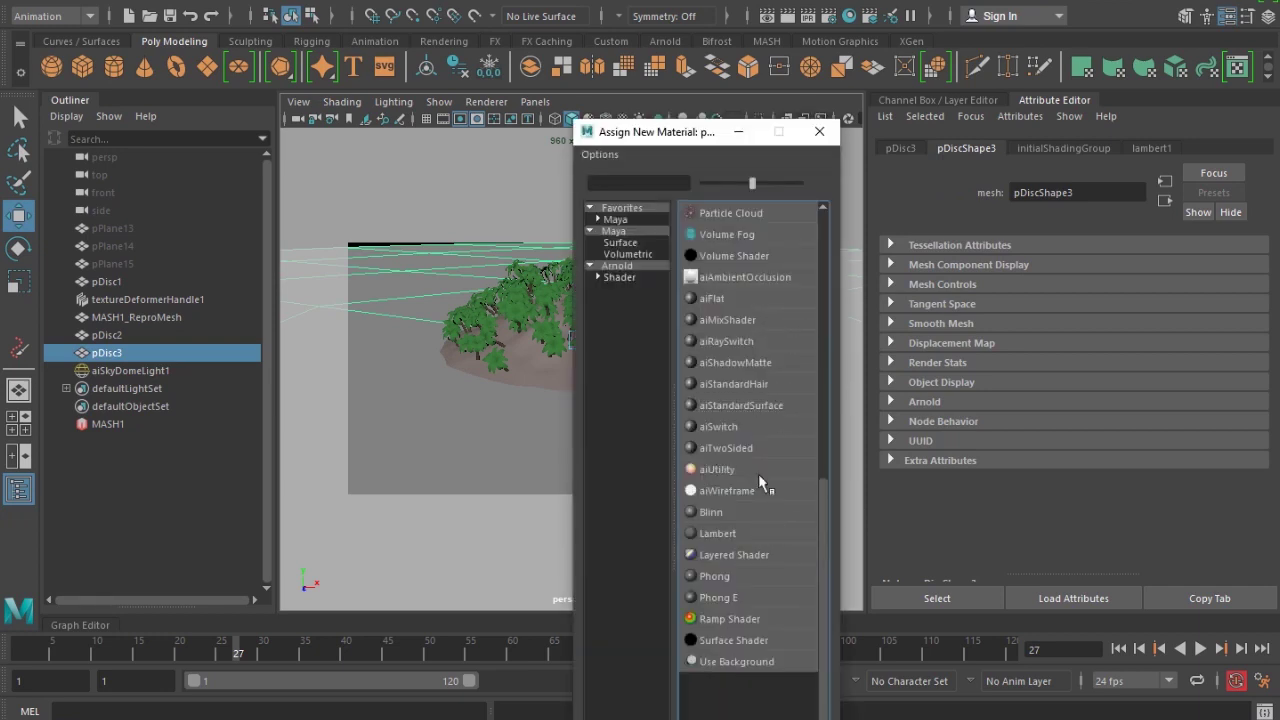
- Give pDisc3 a new aiStandardSurface and create an aiNoise texture for its bump
left_click(762, 405)
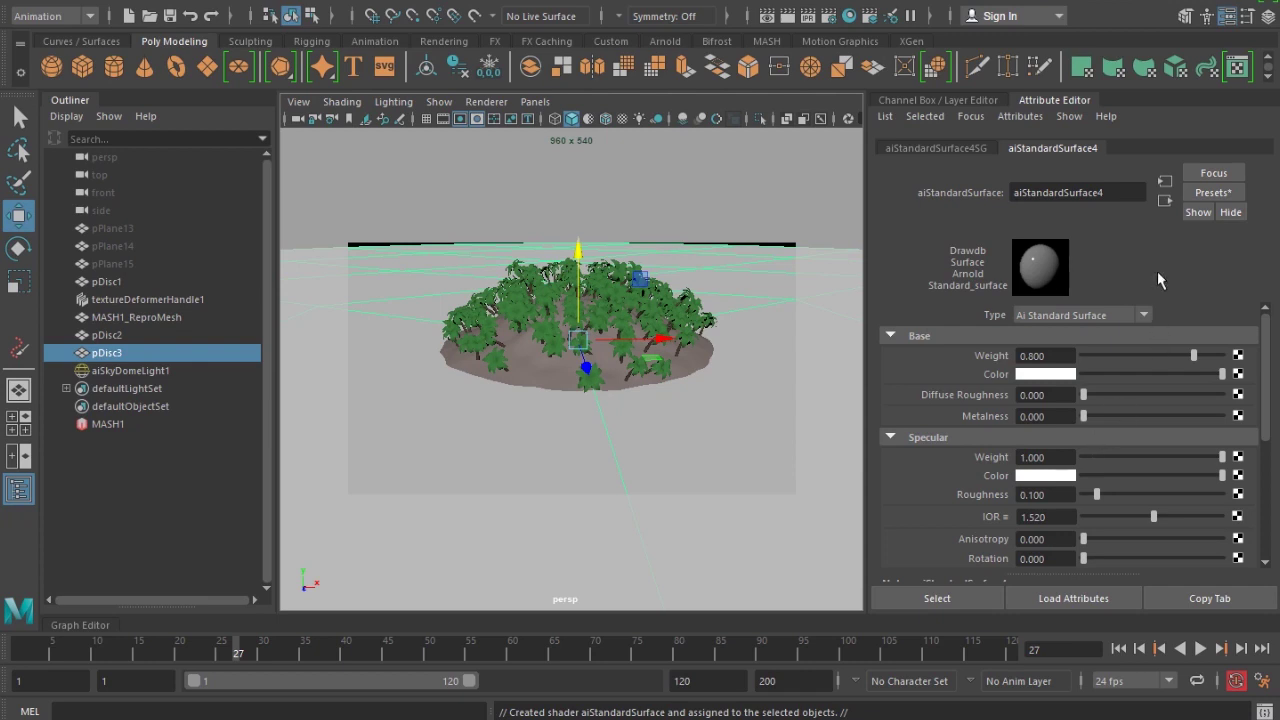
scroll(1117, 481, "down", 5)
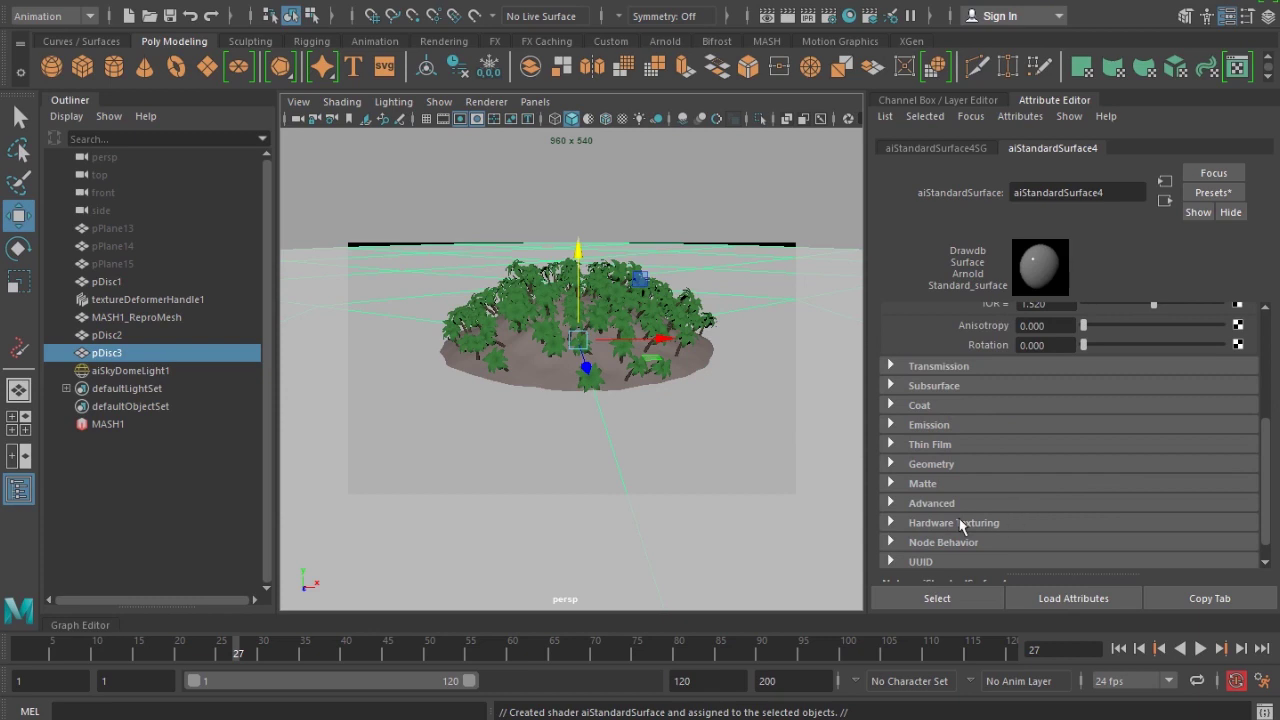
left_click(925, 464)
left_click(1237, 519)
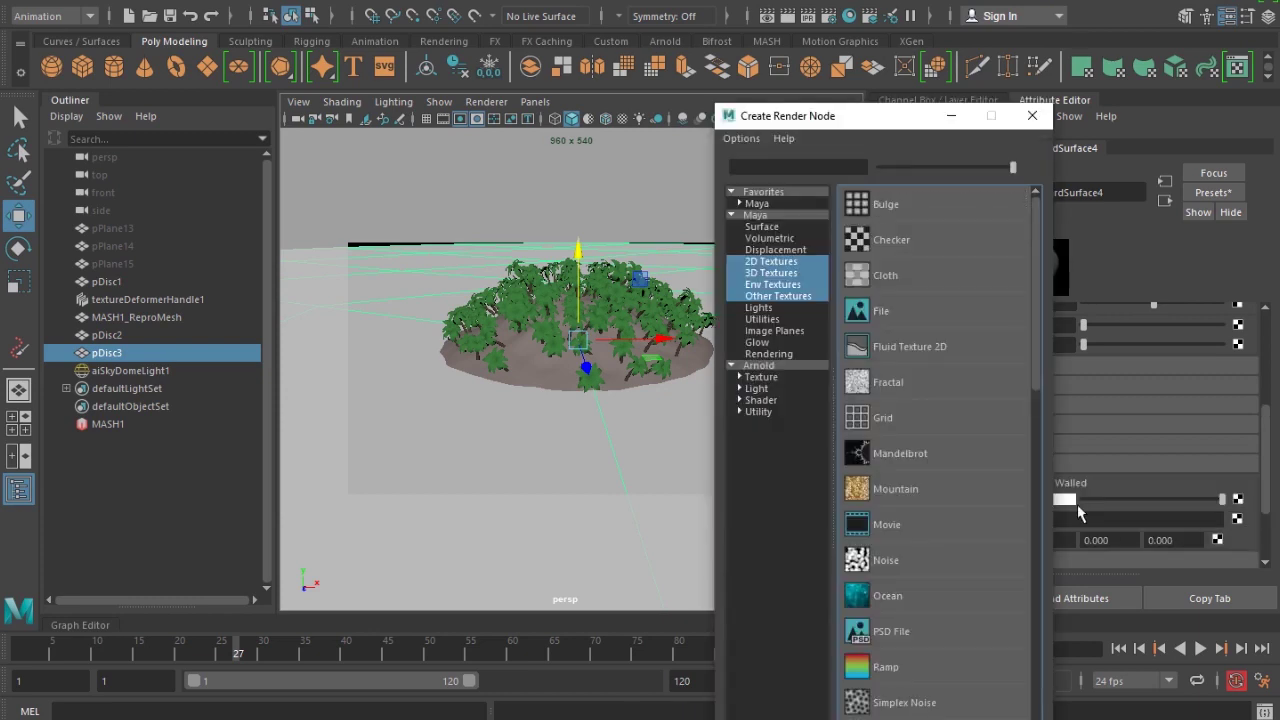
left_click(762, 377)
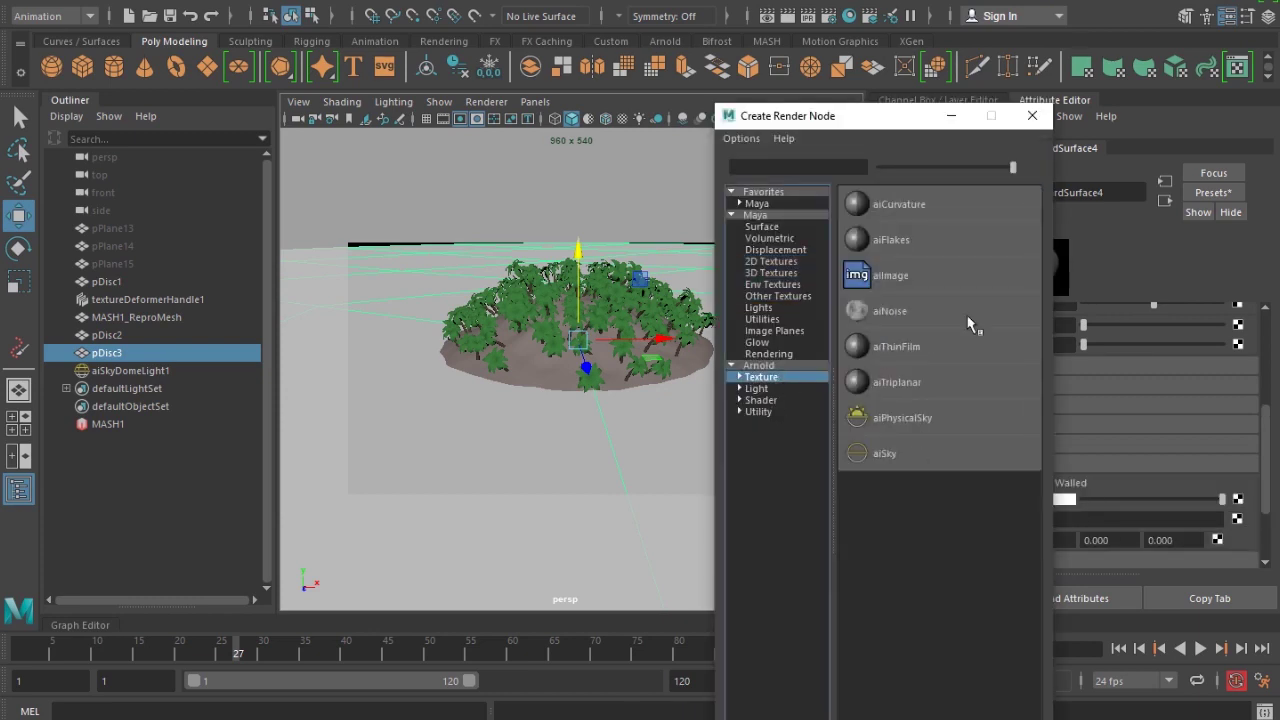
left_click(891, 316)
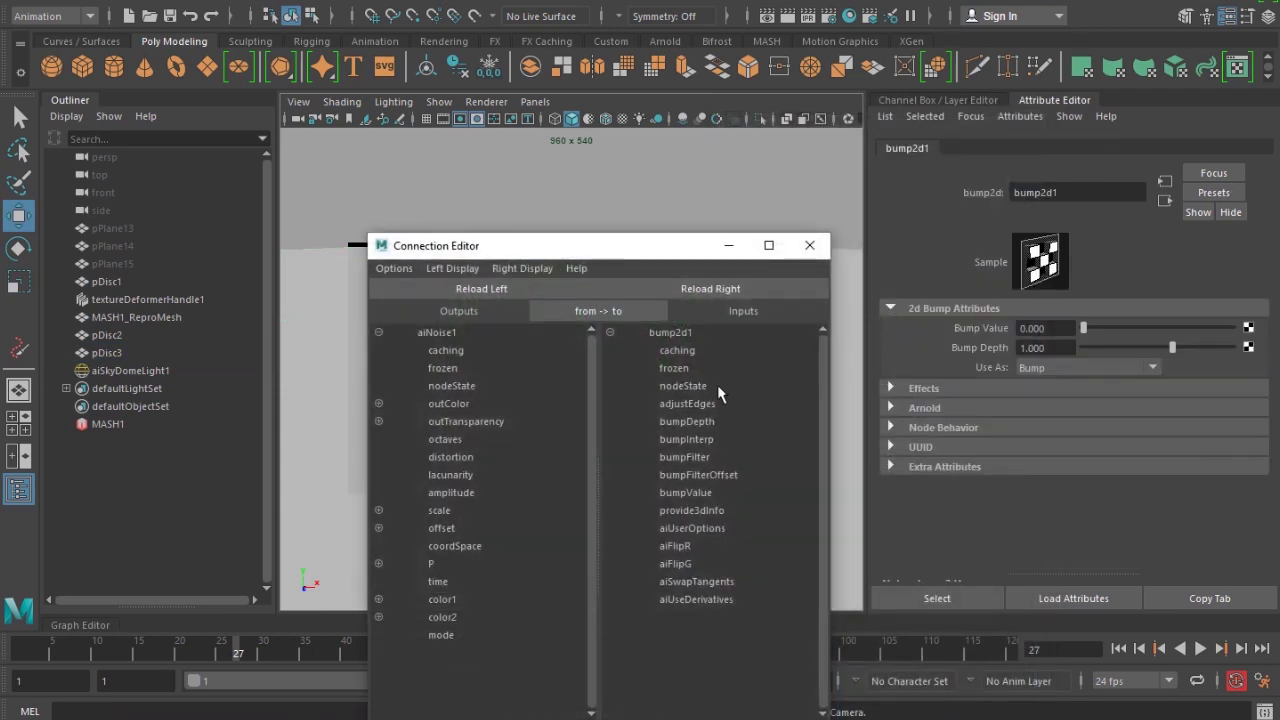
- Connect aiNoise1's outColorR to bump2d1's Bump Value in the Connection Editor
left_click(379, 403)
left_click(462, 421)
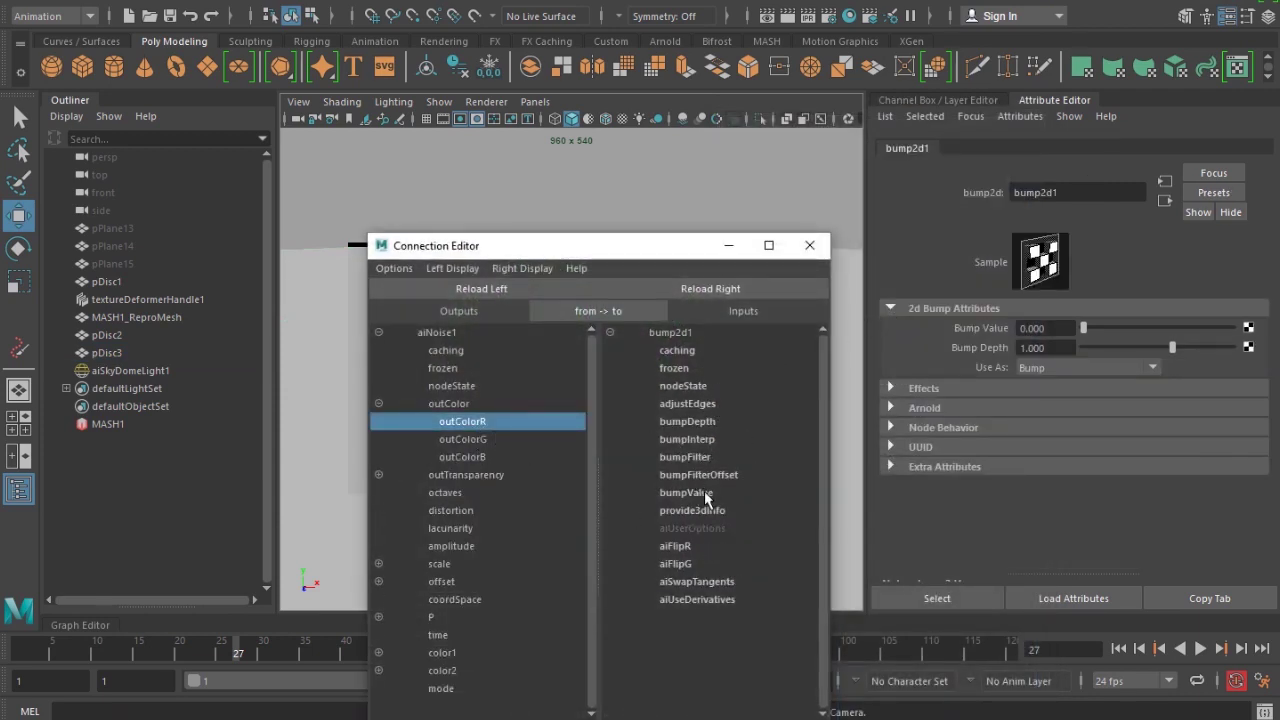
left_click(706, 497)
left_click(810, 245)
left_click(55, 100)
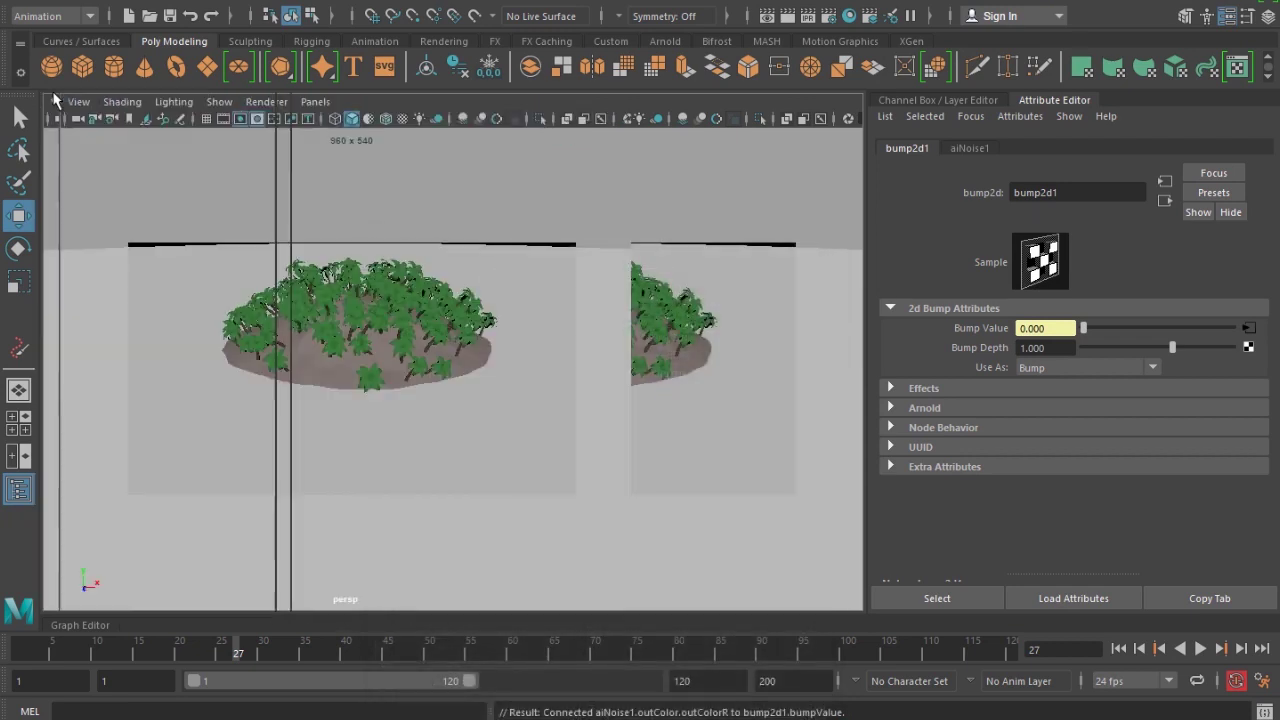
left_click(640, 1)
- Render the island in Arnold RenderView and set aiNoise1 Scale X, Y and Z to 1000
left_click(691, 41)
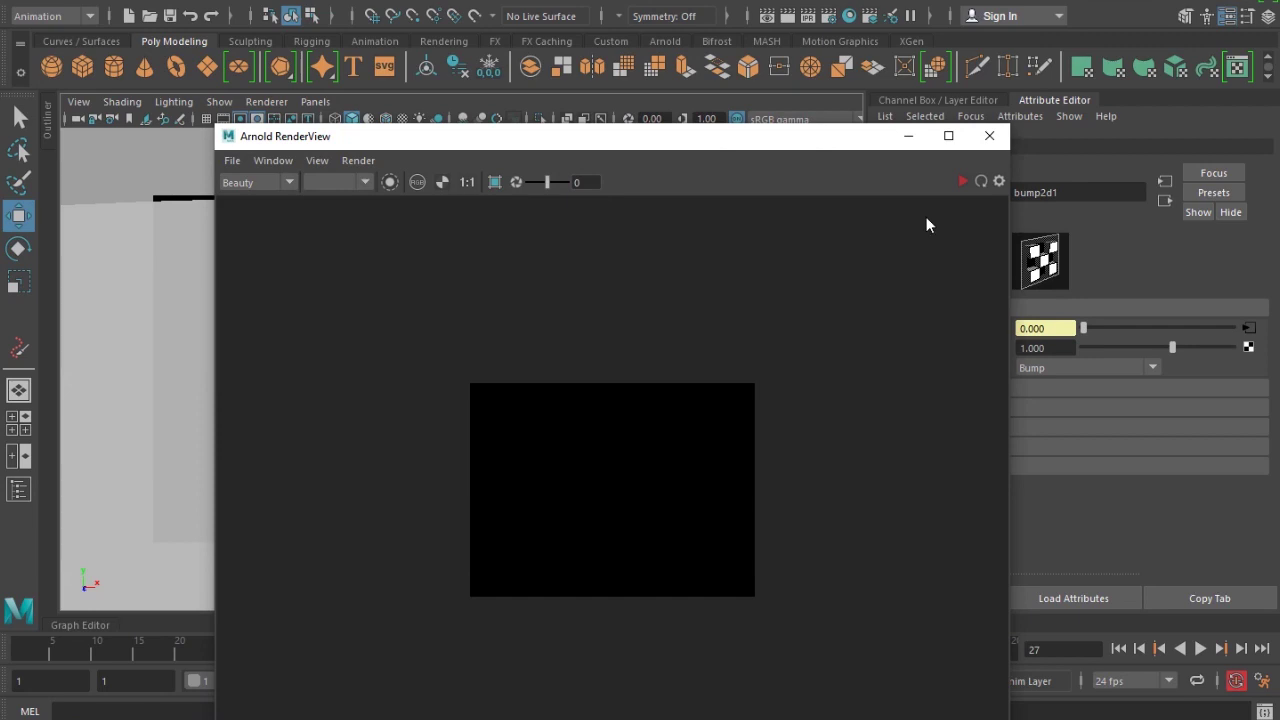
left_click(958, 184)
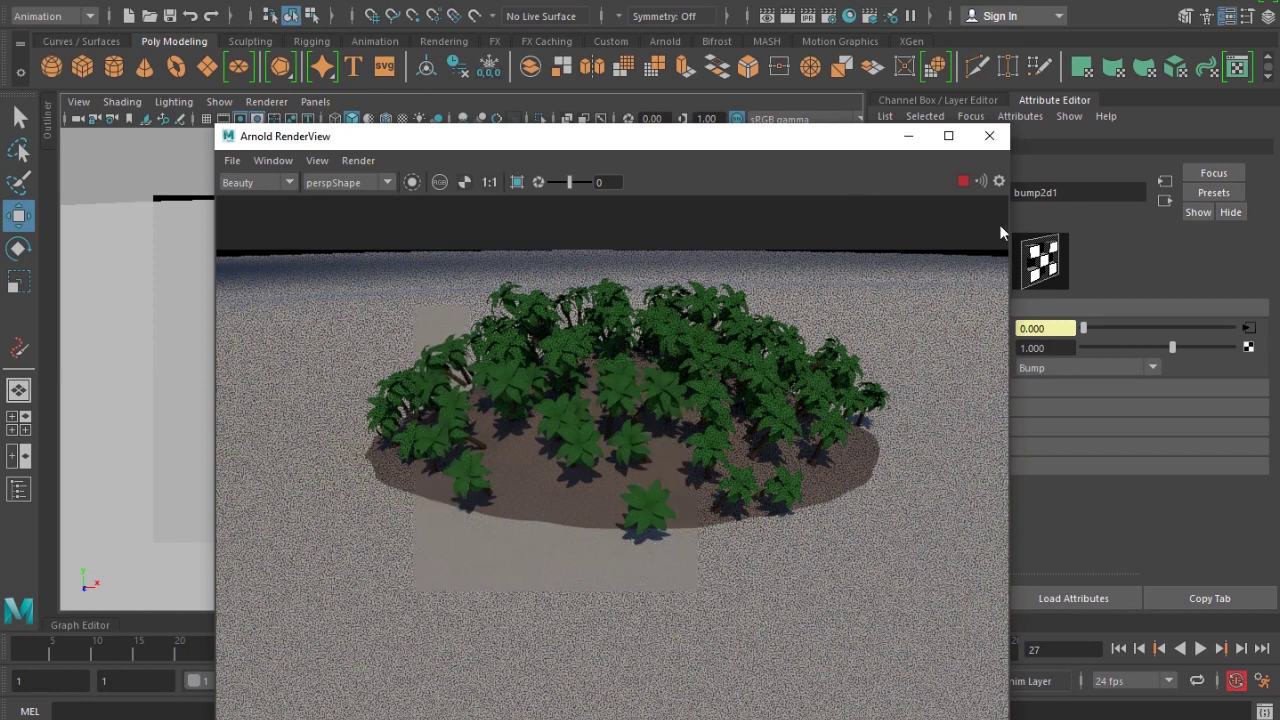
left_click(1247, 330)
left_click_drag(740, 137, 621, 123)
double_click(1040, 412)
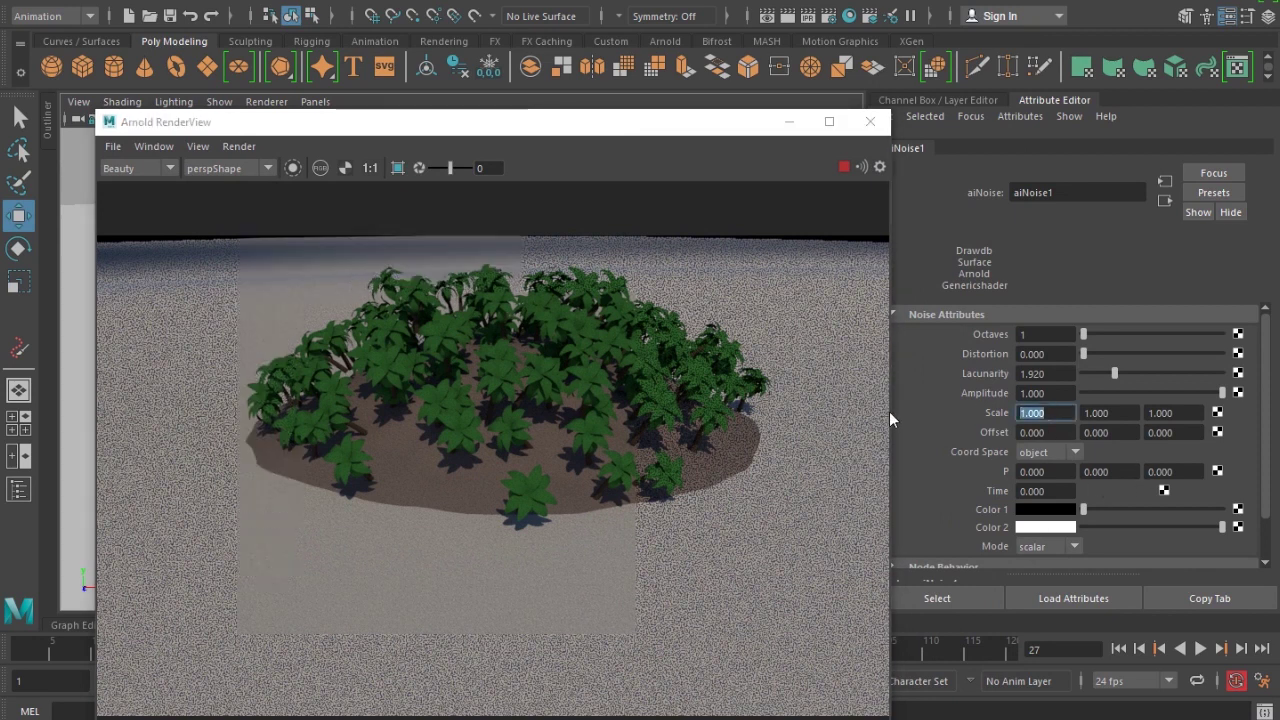
type("1000")
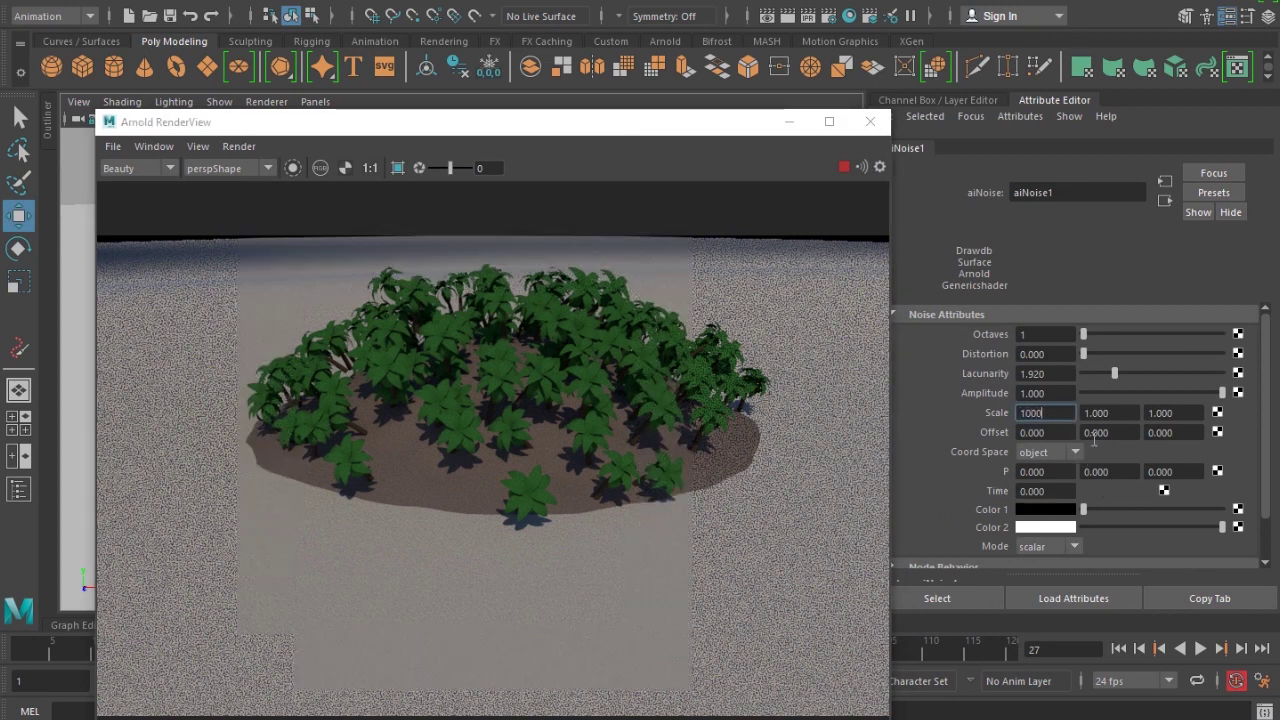
key("Tab")
type("1000")
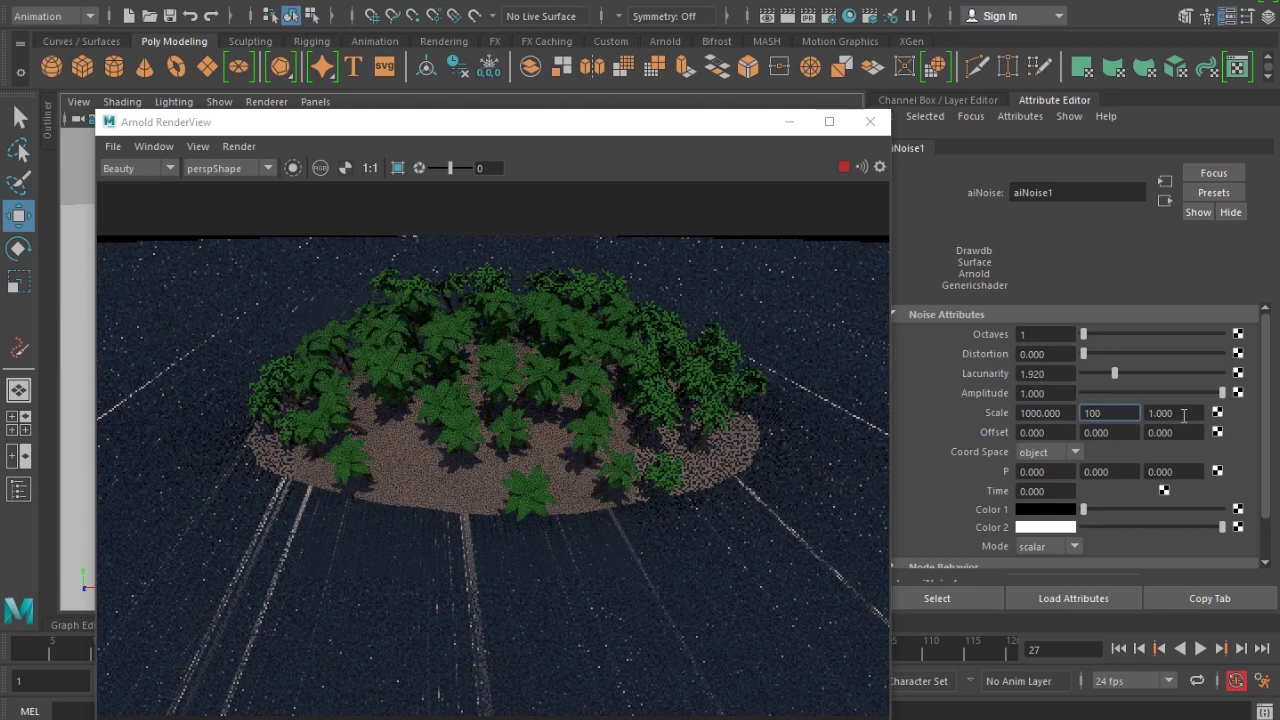
key("Tab")
type("1000")
key("Return")
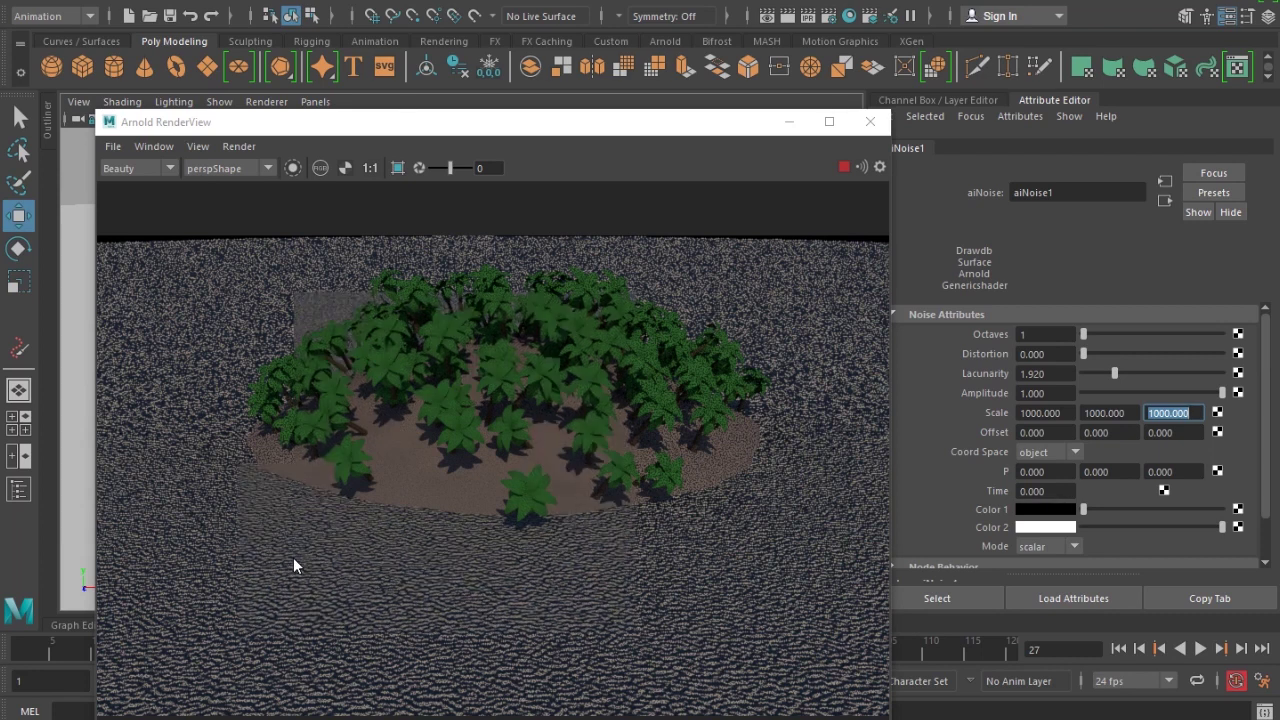
- Set bump2d1's Bump Depth to 0.05, then lower it to 0.001
left_click(1164, 200)
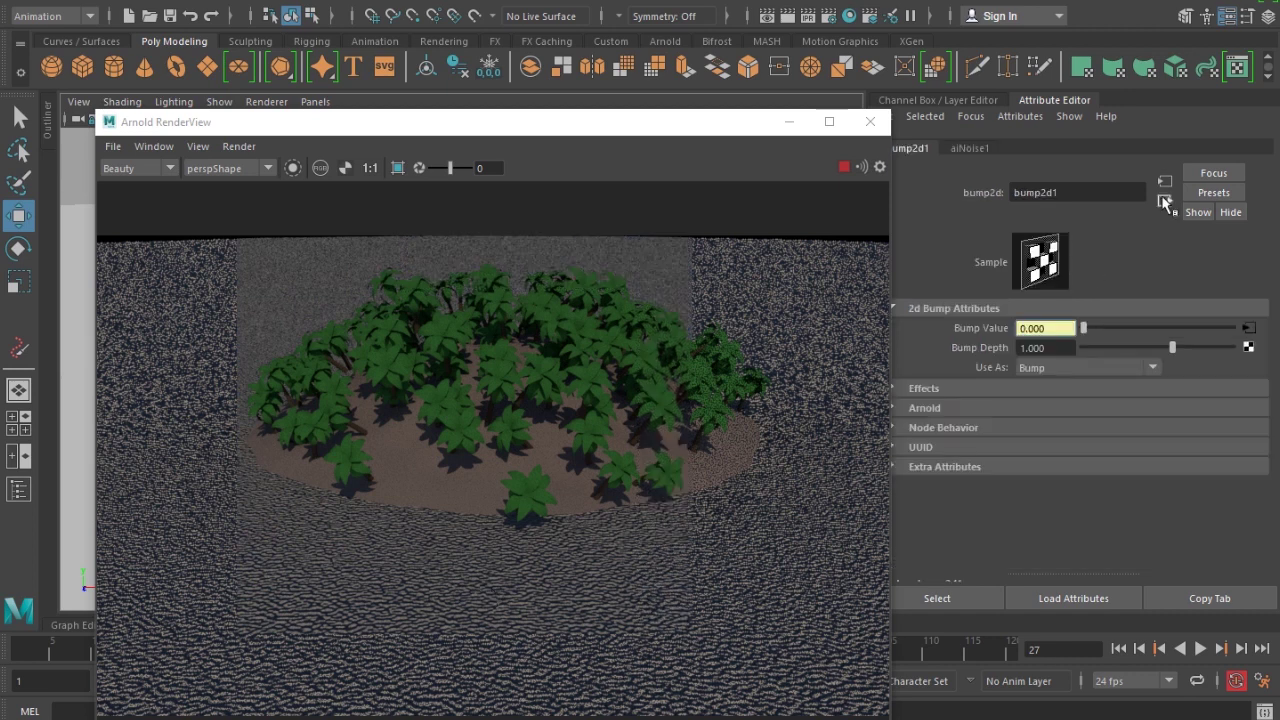
double_click(1052, 354)
type("0.05")
key("Return")
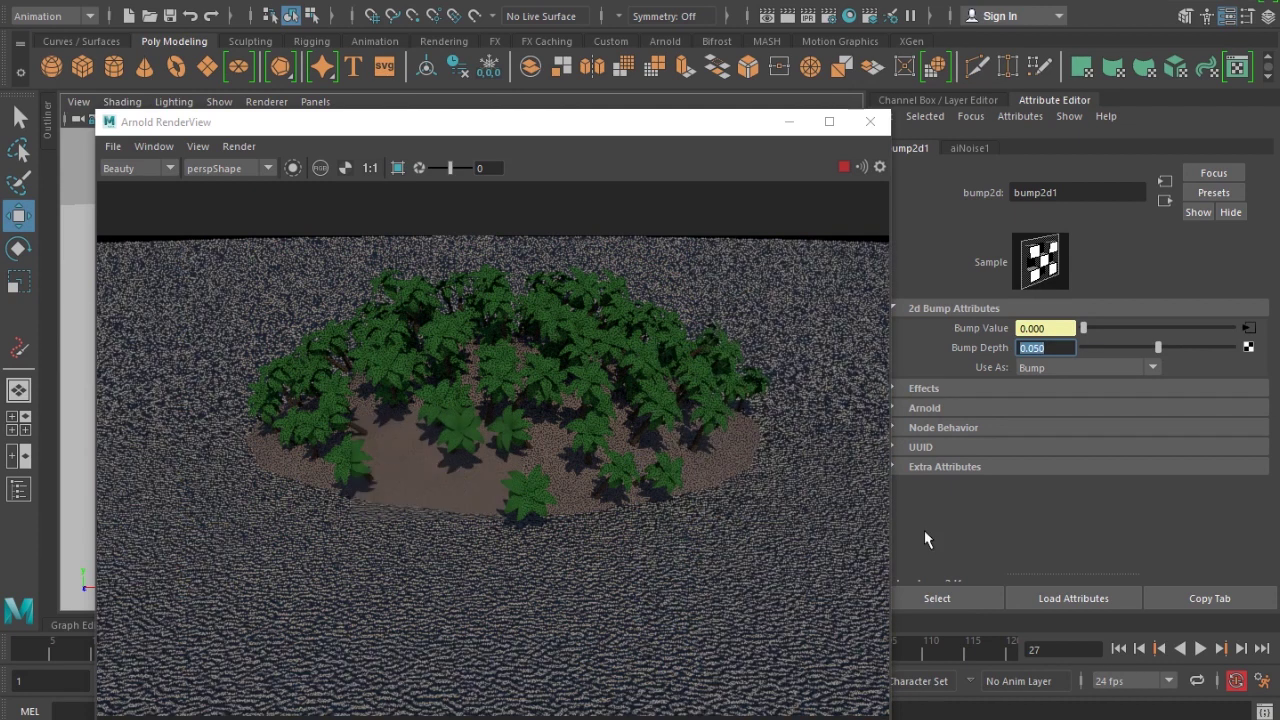
type("0.001")
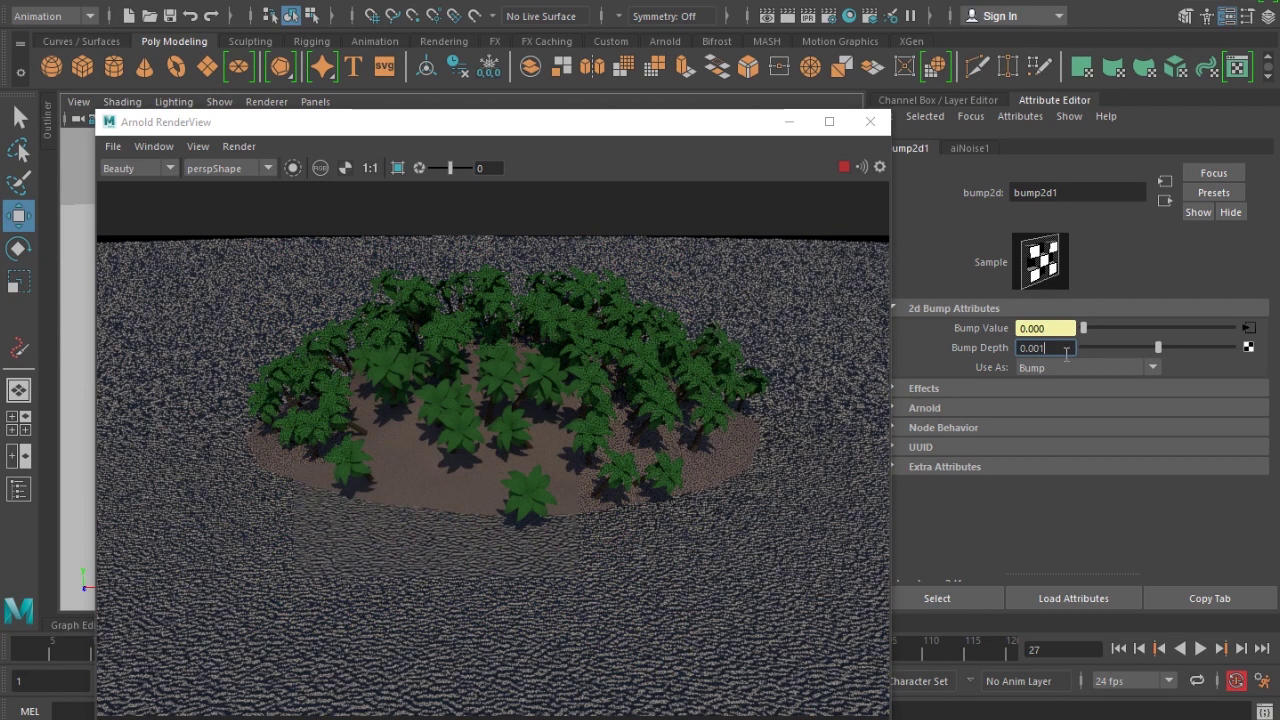
key("Return")
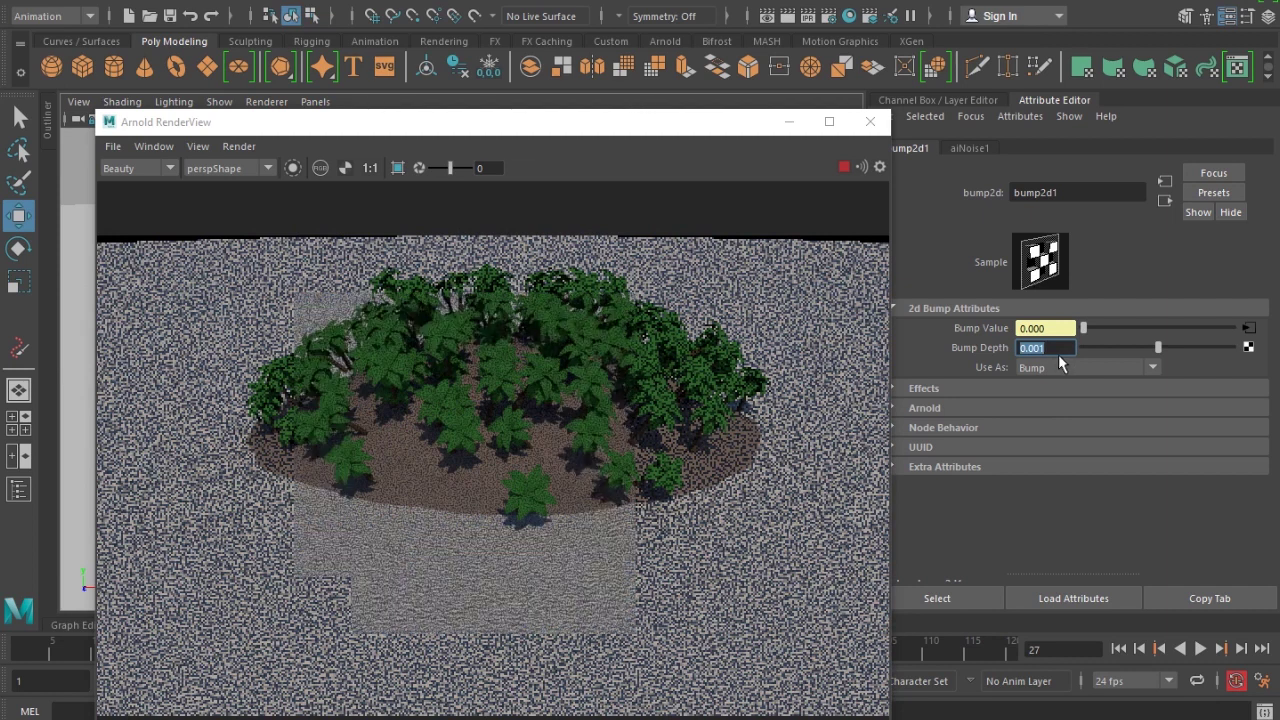
- Give aiStandardSurface4 a Transmission Weight of 1 and a cyan Scatter colour
left_click(1166, 200)
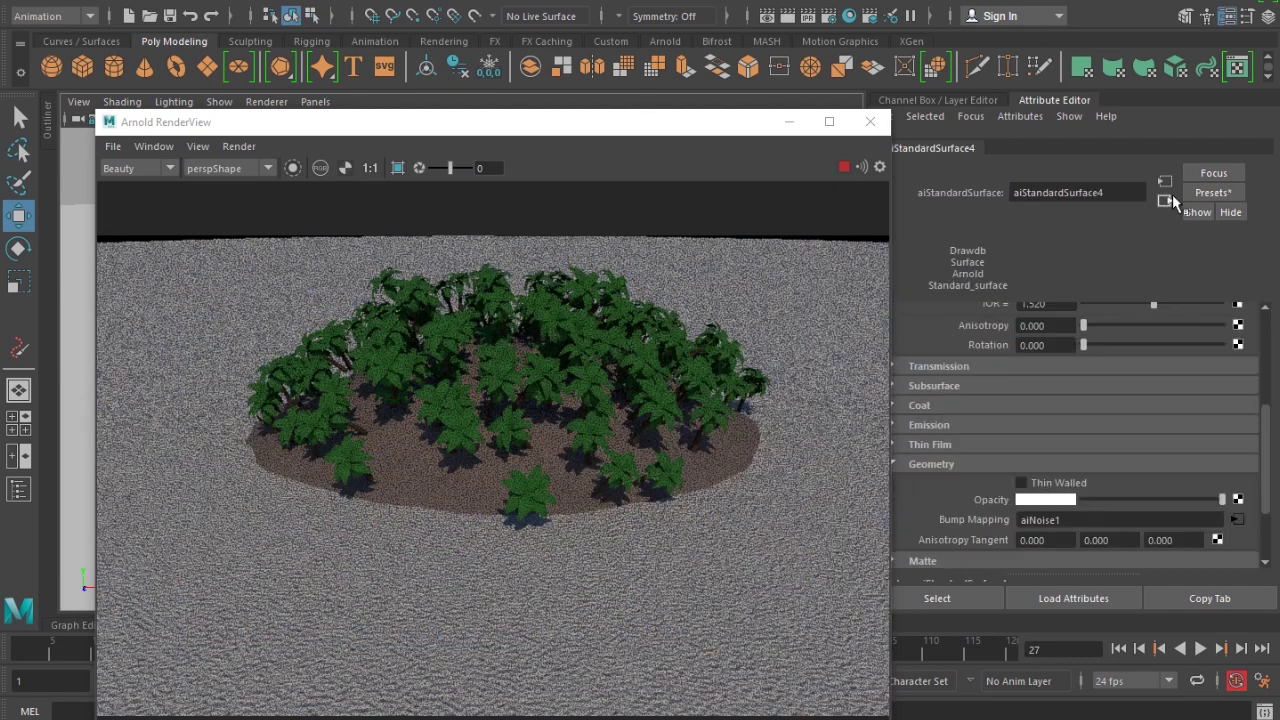
left_click(973, 369)
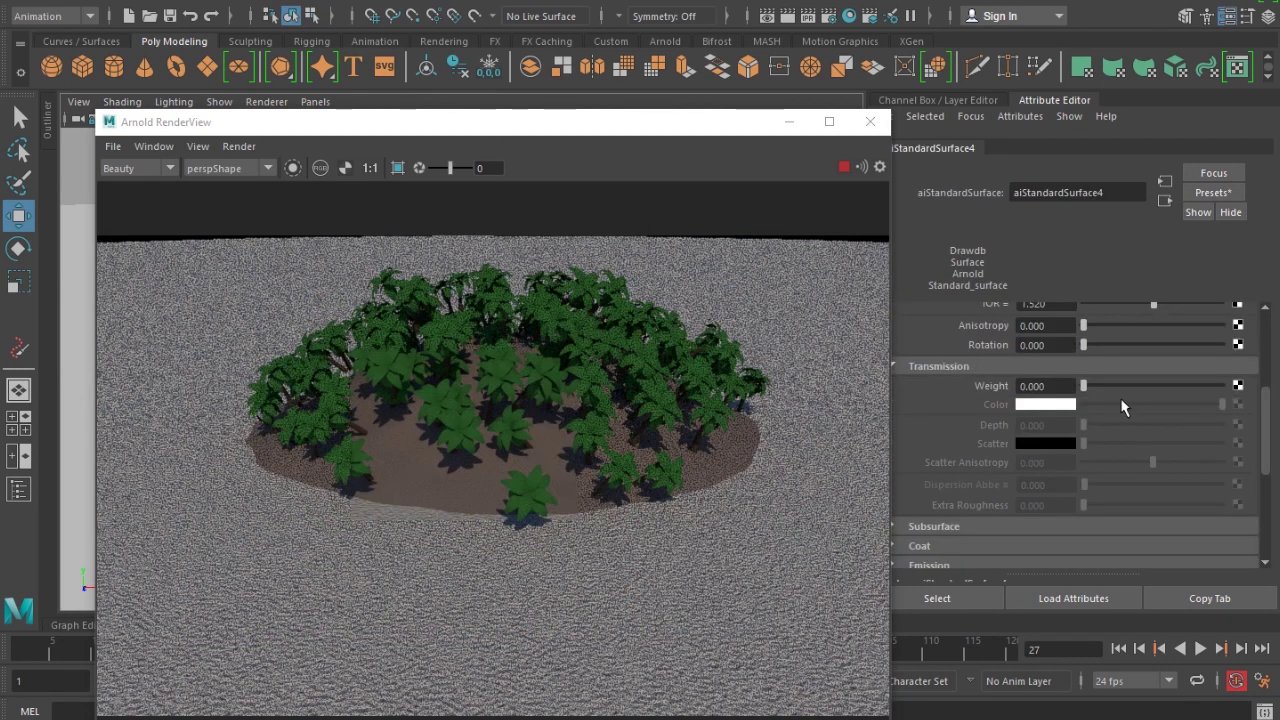
left_click_drag(1084, 385, 1234, 398)
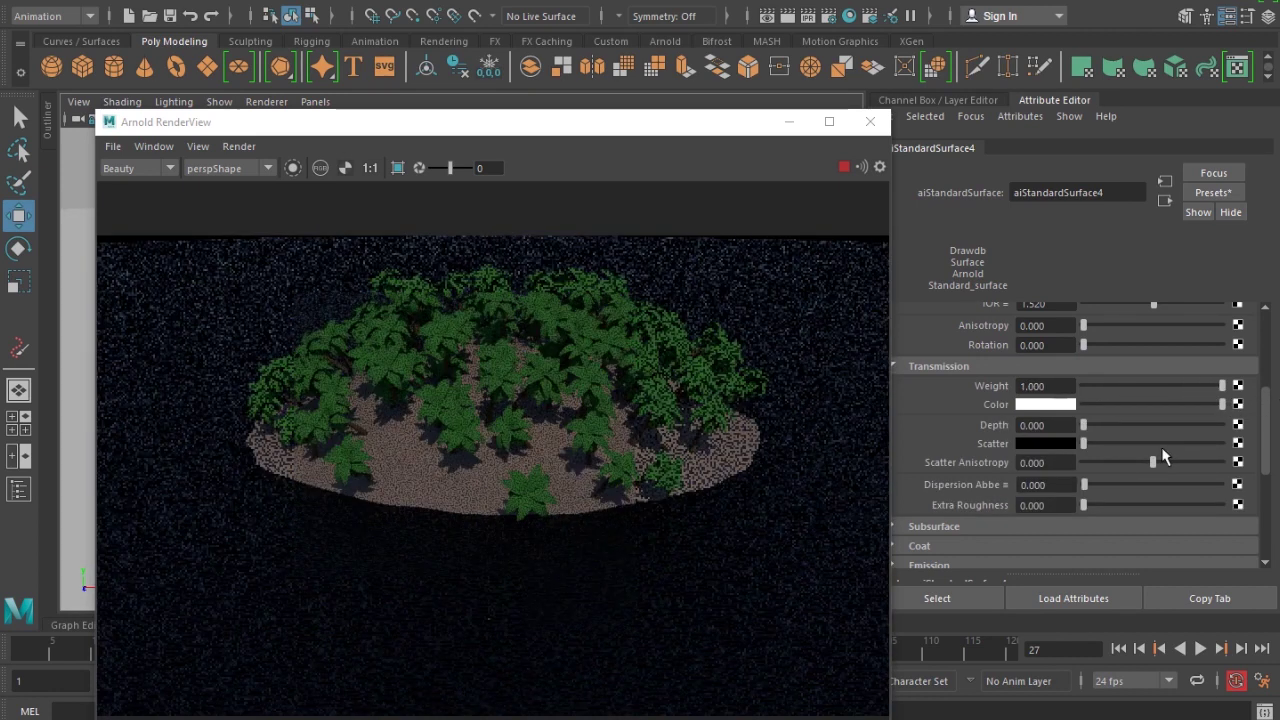
left_click(1036, 443)
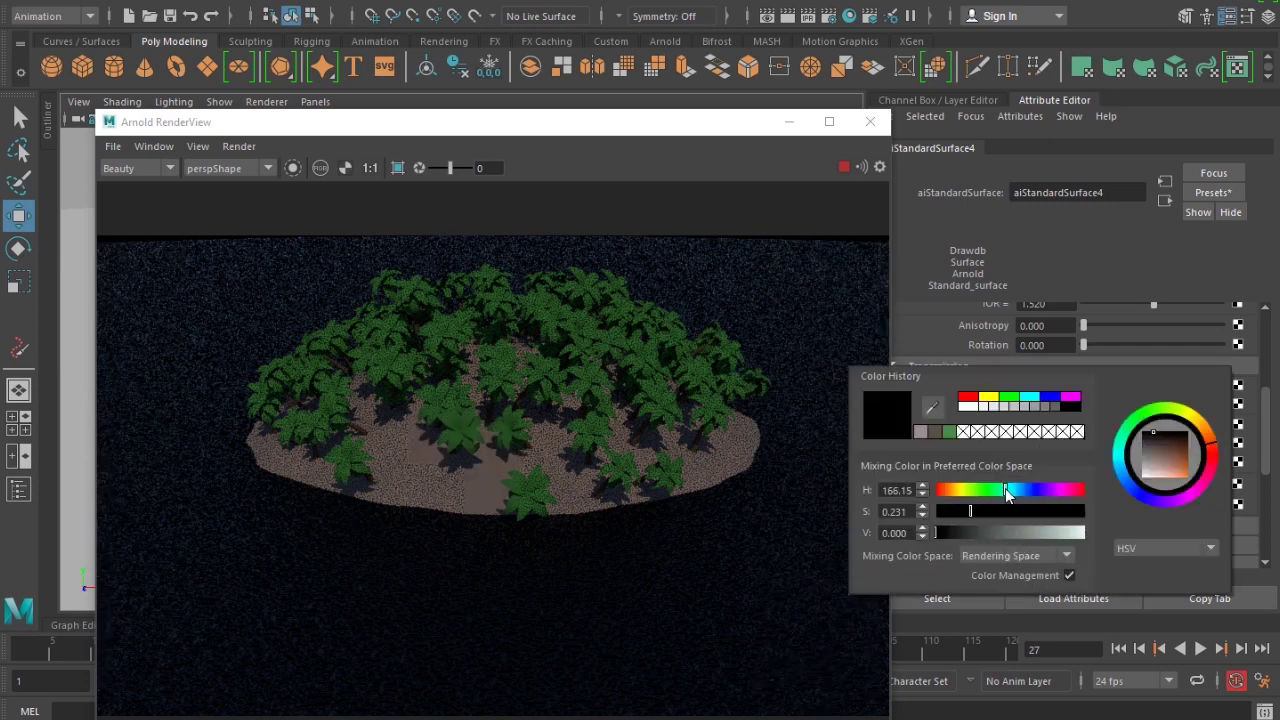
left_click_drag(1006, 532, 1089, 510)
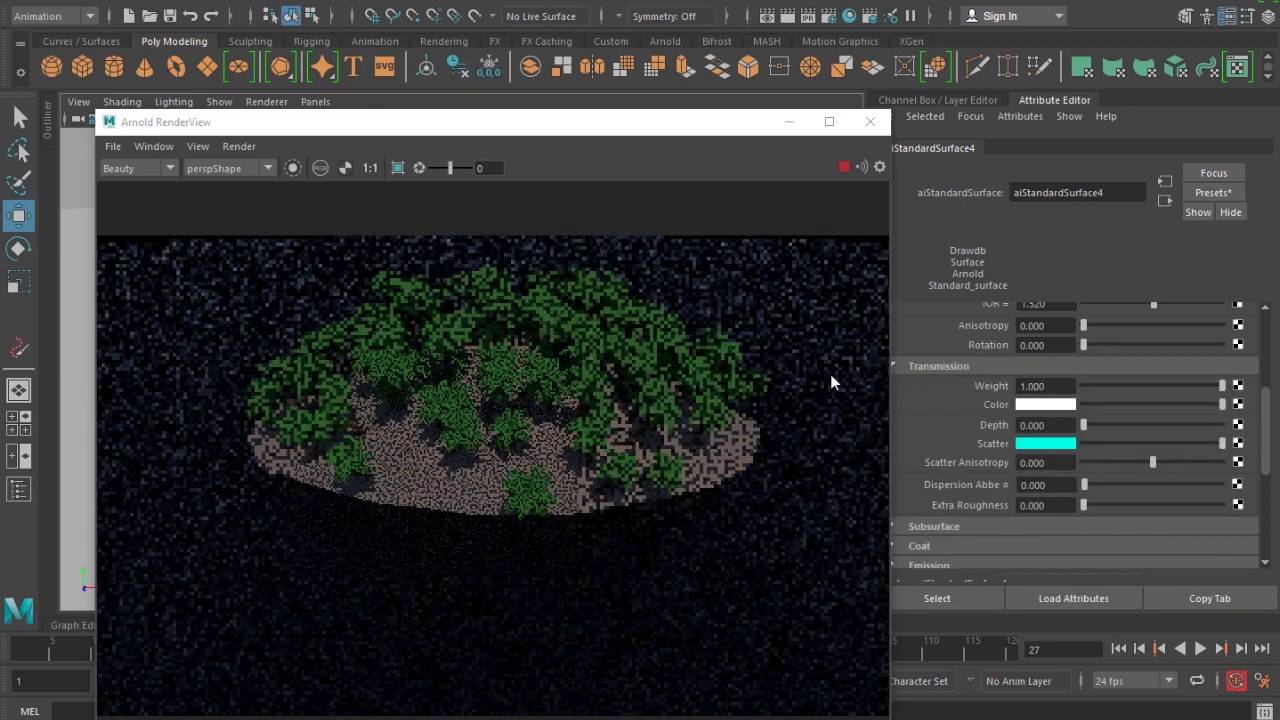
- Bring the transmission Depth back to near zero and stop the render
left_click_drag(1083, 425, 1097, 426)
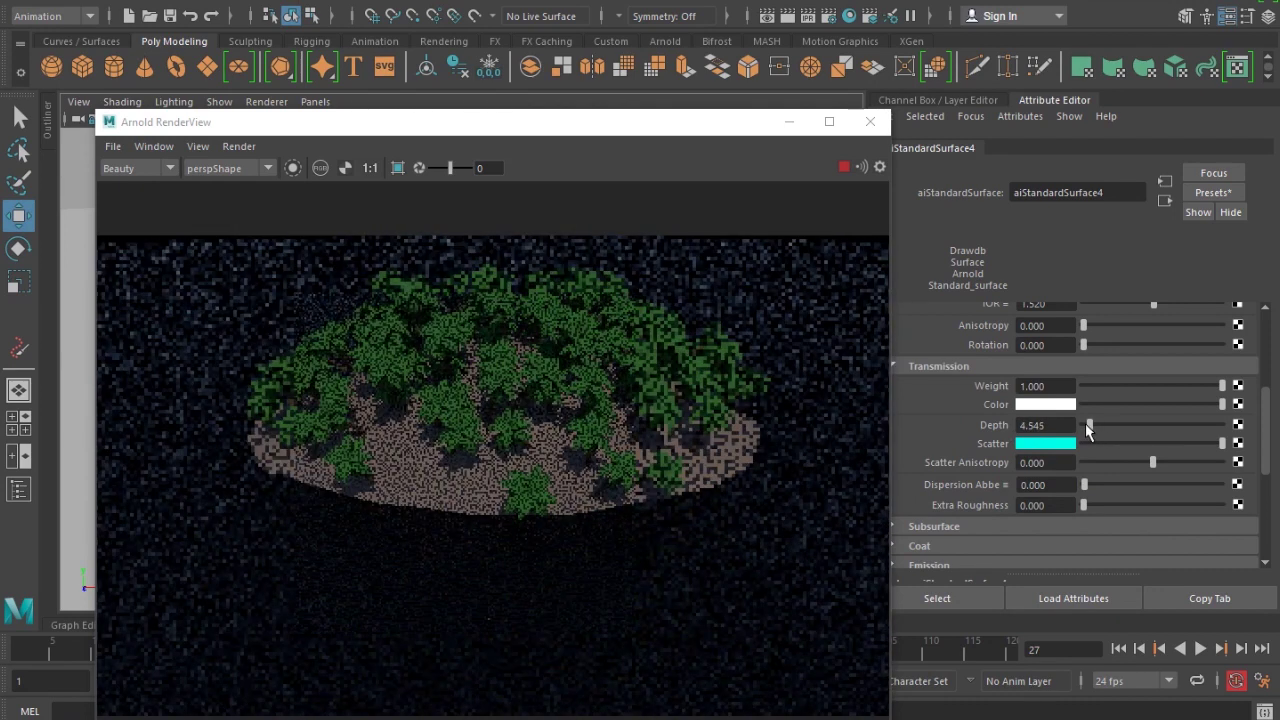
left_click_drag(1095, 429, 1038, 430)
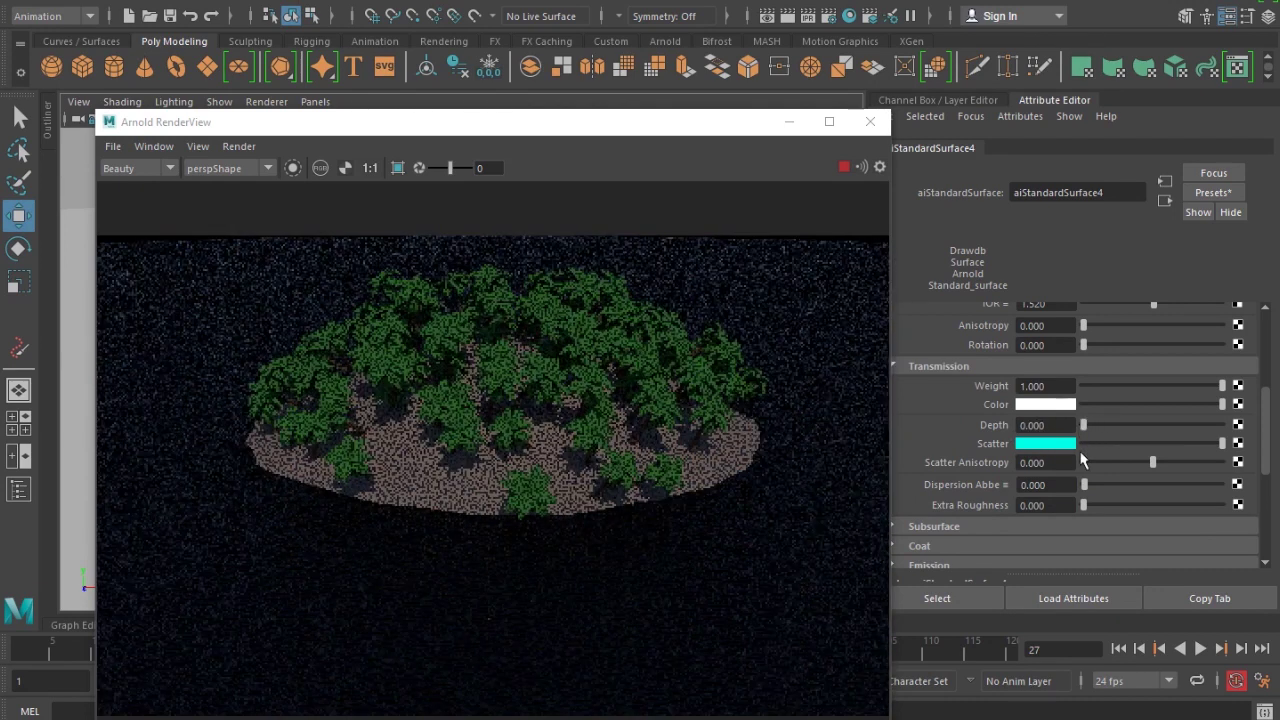
left_click(844, 167)
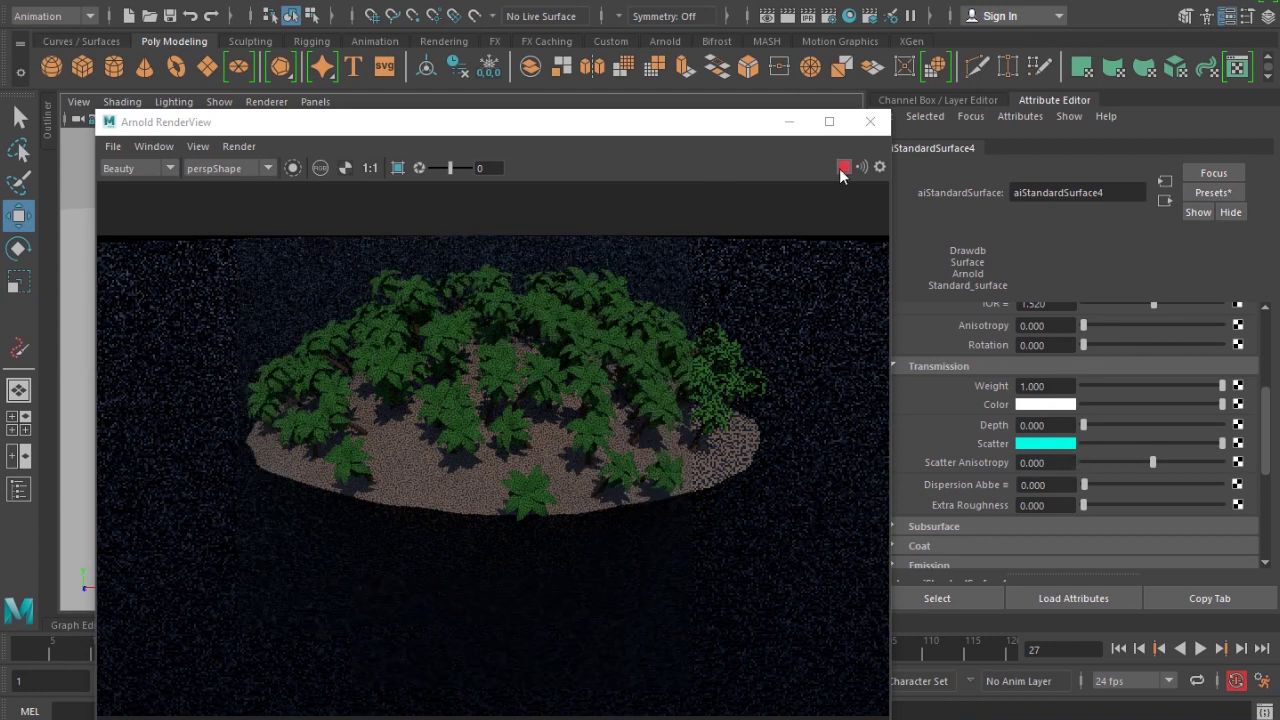
left_click_drag(695, 135, 589, 516)
- Select the water disc pDisc3 and raise it slightly along Y
left_click(760, 440)
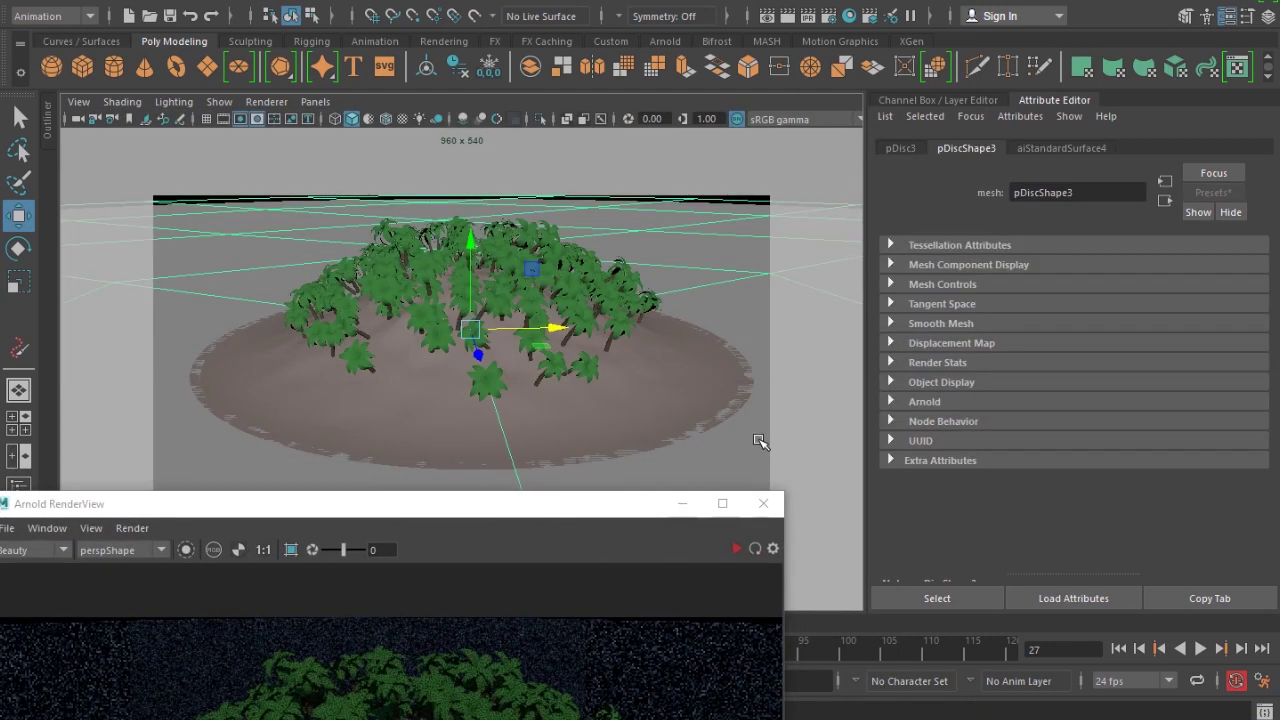
left_click_drag(474, 262, 475, 252)
left_click_drag(477, 246, 476, 235)
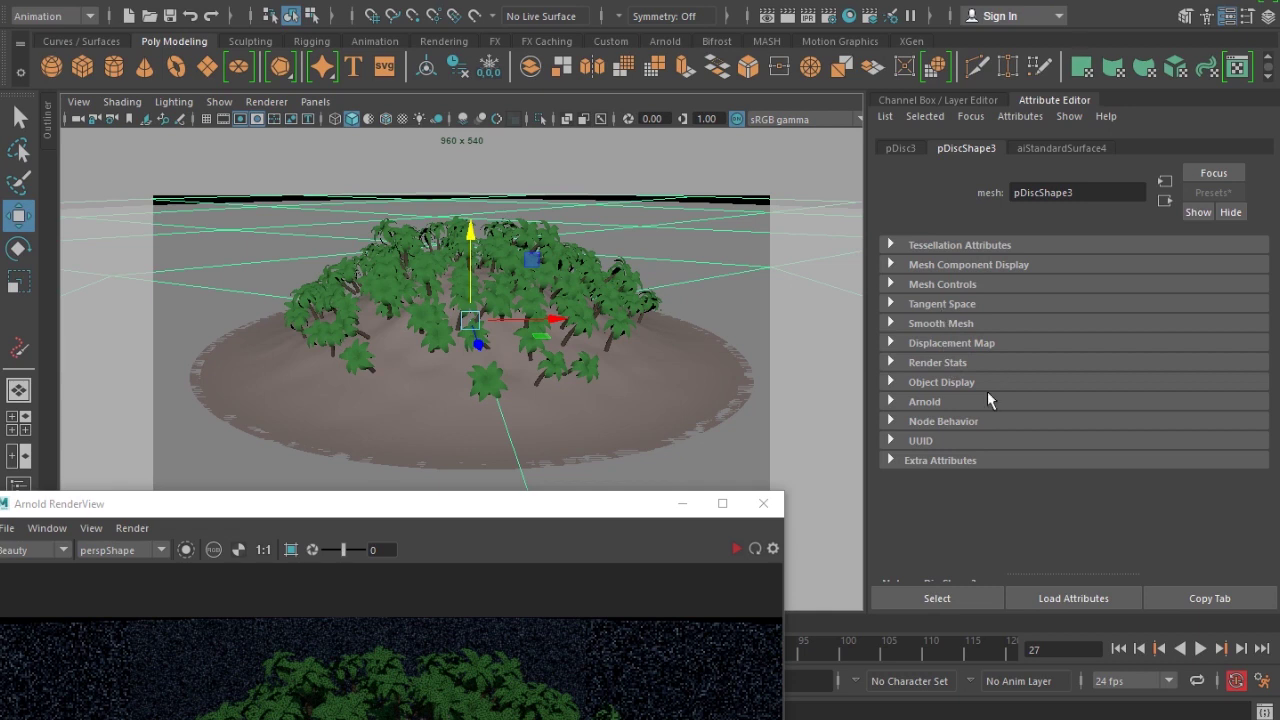
- Turn off Arnold Opaque on pDiscShape3, re-render, and set water Transmission Depth to about 3.2
left_click(962, 399)
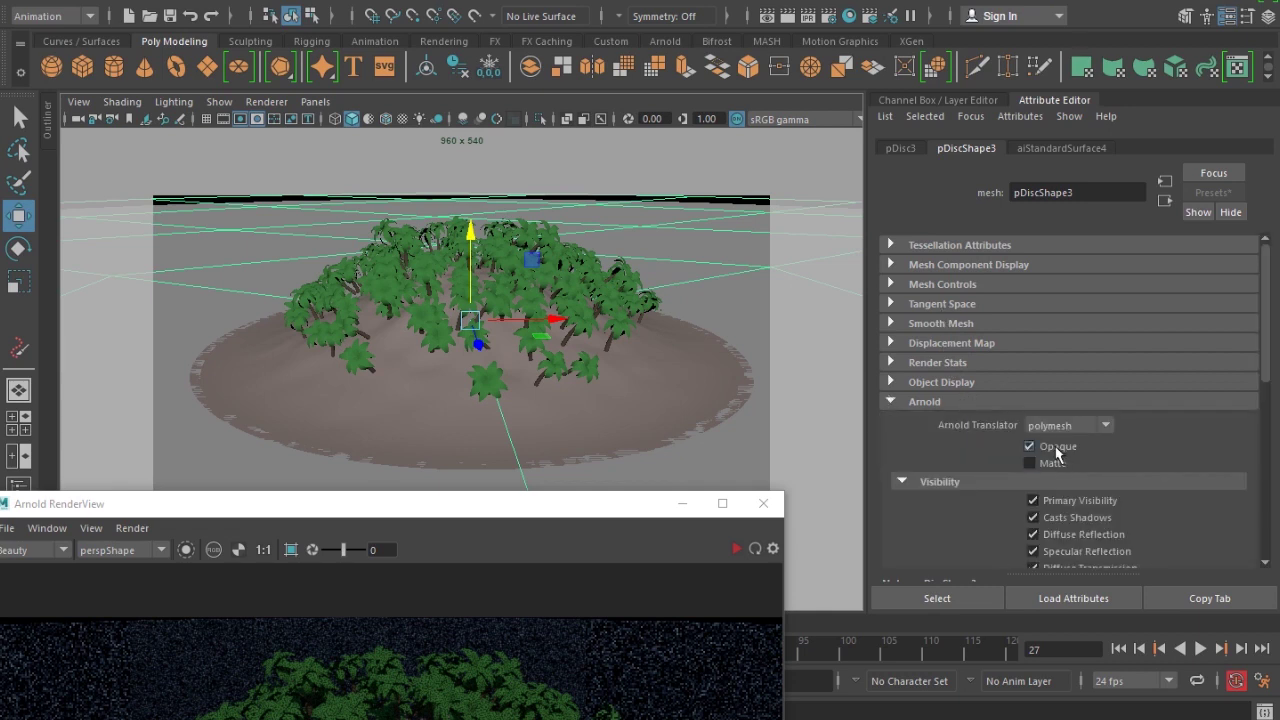
left_click(1056, 448)
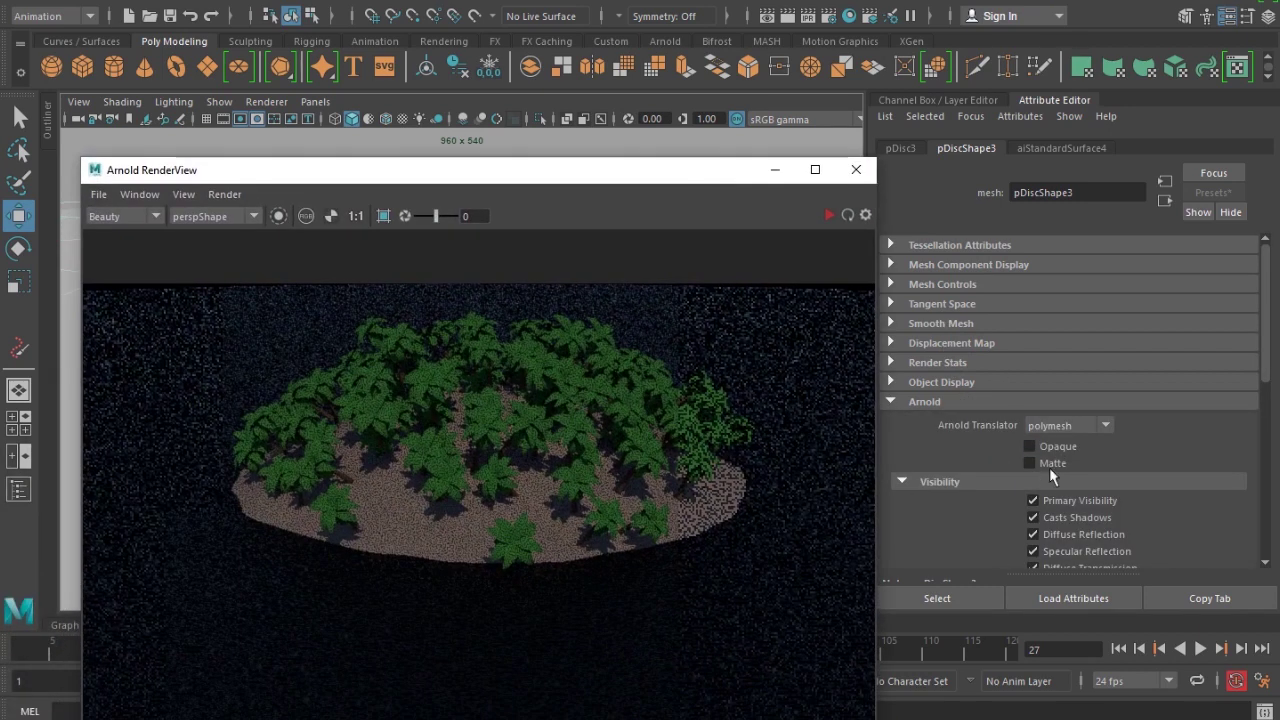
left_click(830, 216)
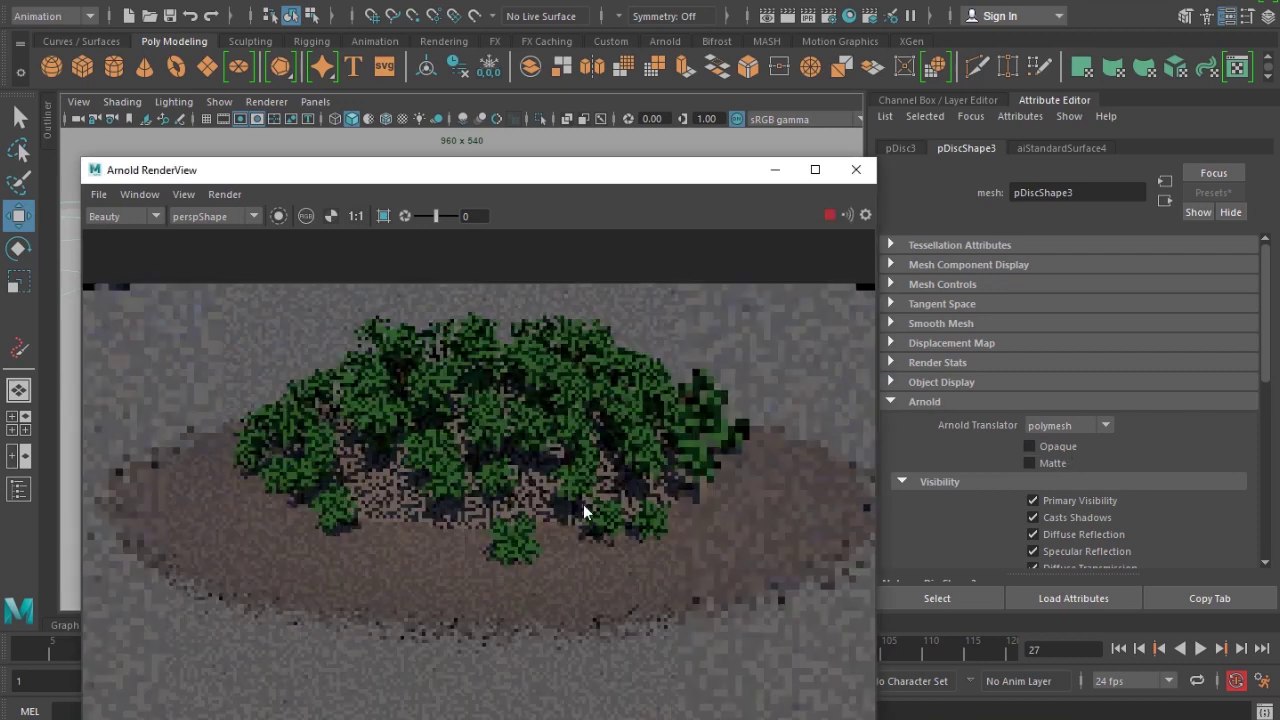
left_click(1076, 148)
left_click_drag(1084, 425, 1085, 436)
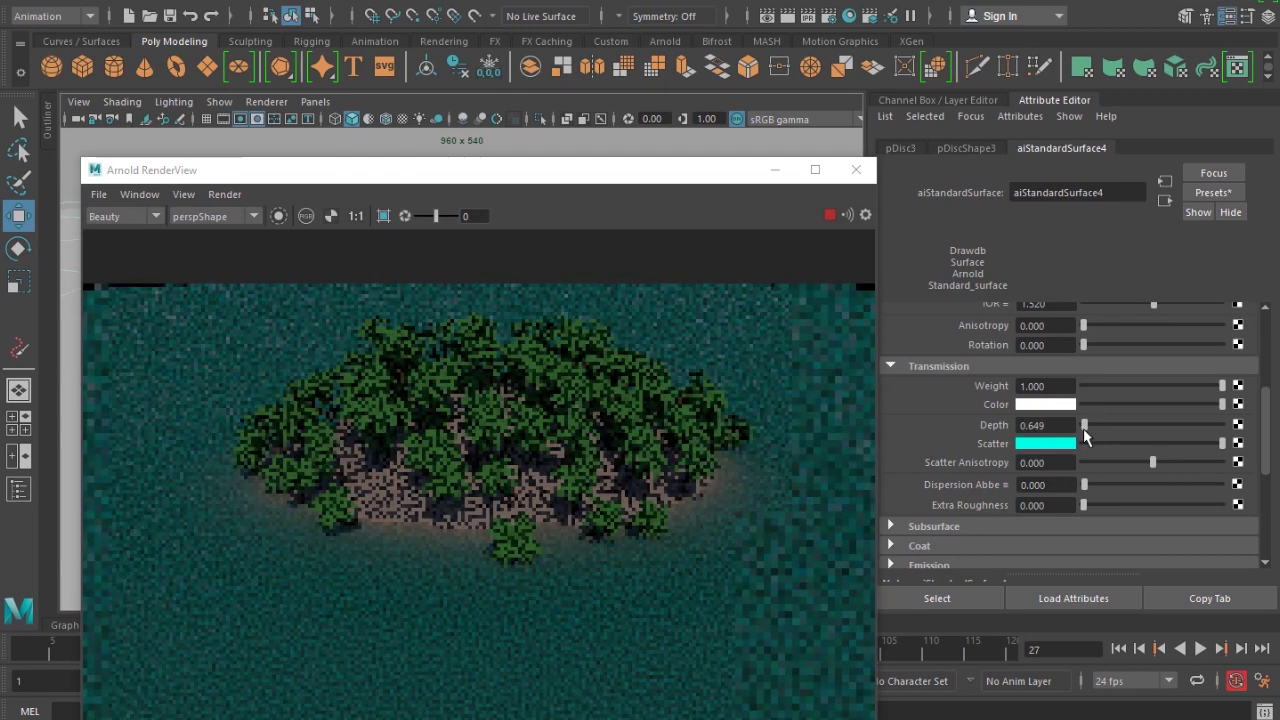